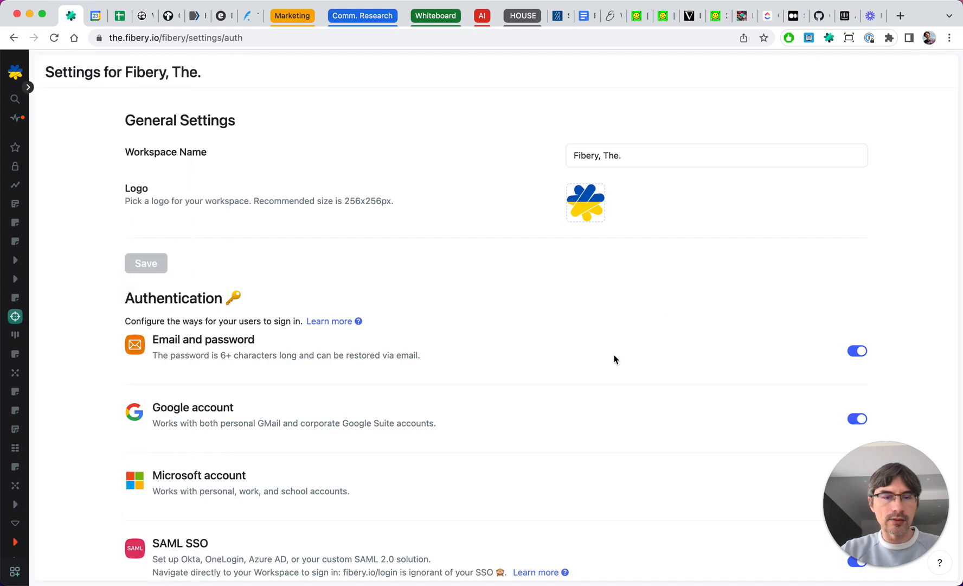
- Scroll through the workspace authentication settings down to the AI Assistant section, then return to the Company database
scroll(611, 367, "down", 10)
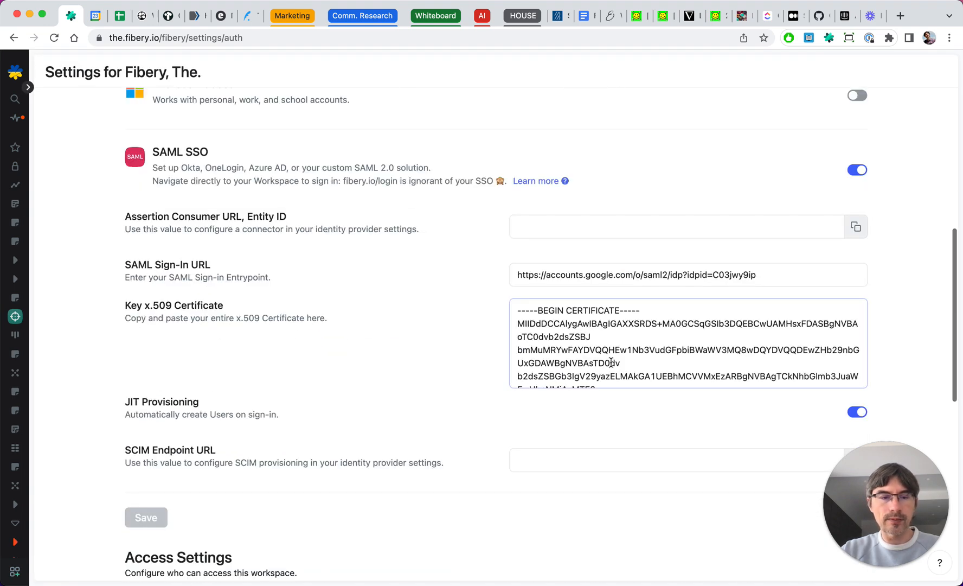
scroll(463, 477, "down", 8)
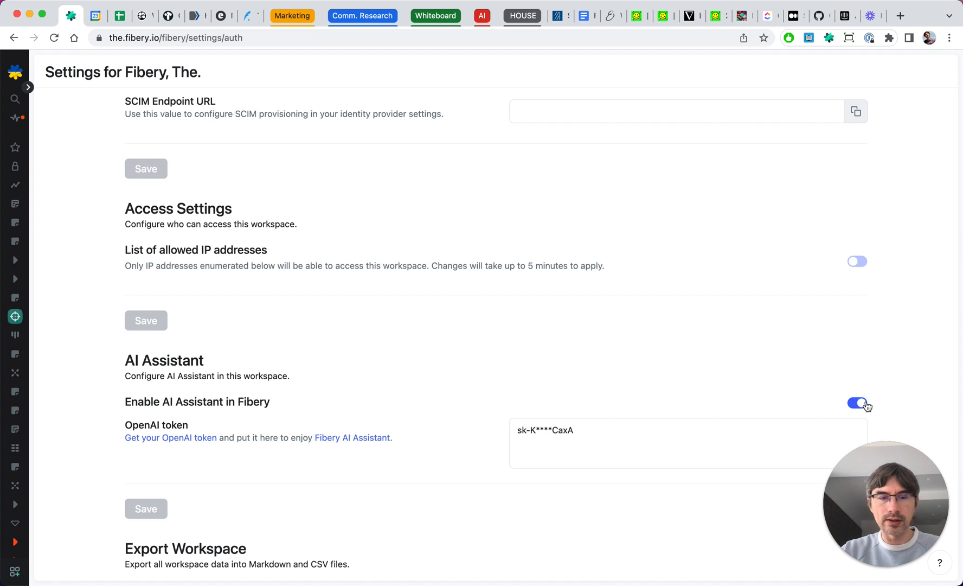
left_click(13, 38)
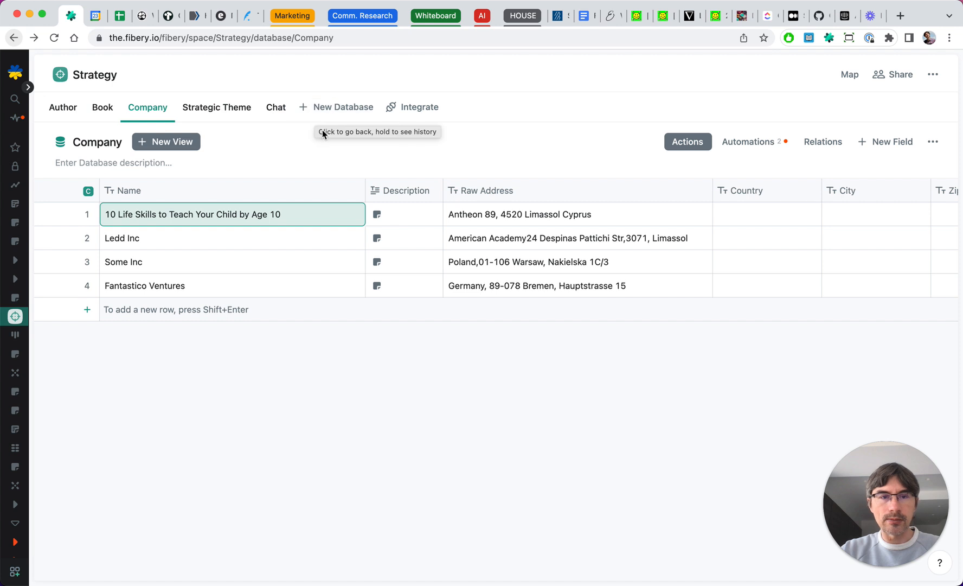
- Run the Generate Test Data action on the Company database and dismiss the completion notice
left_click(389, 421)
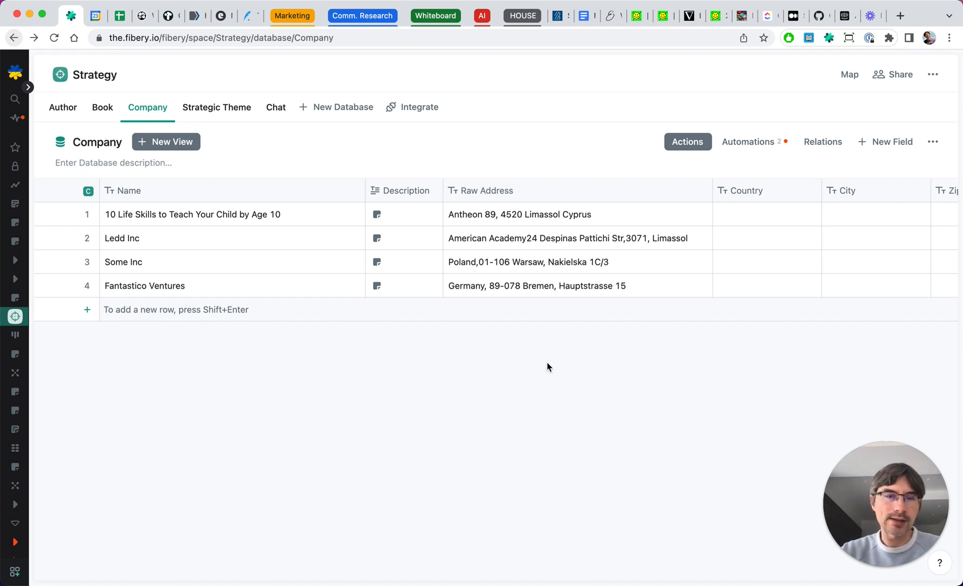
left_click(677, 142)
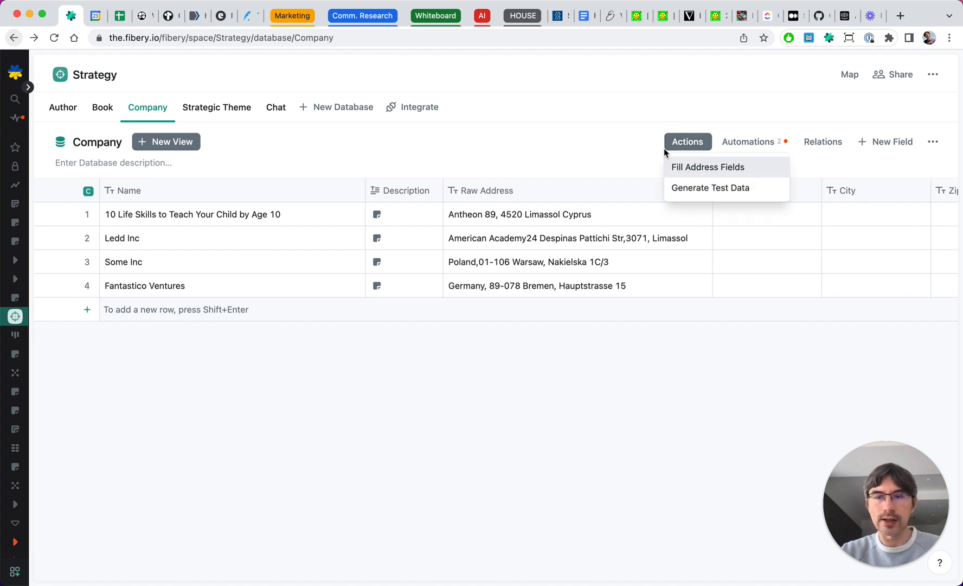
left_click(722, 190)
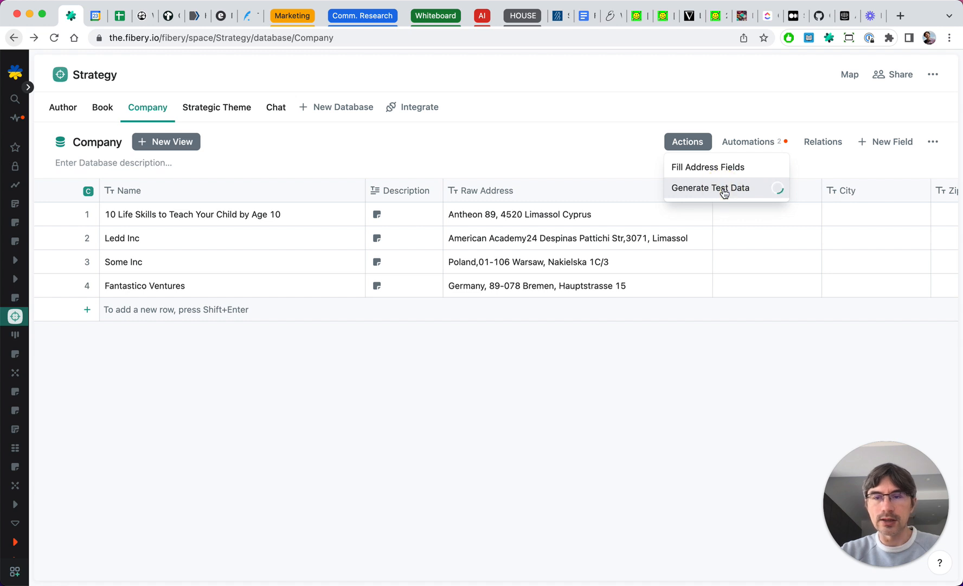
left_click(664, 415)
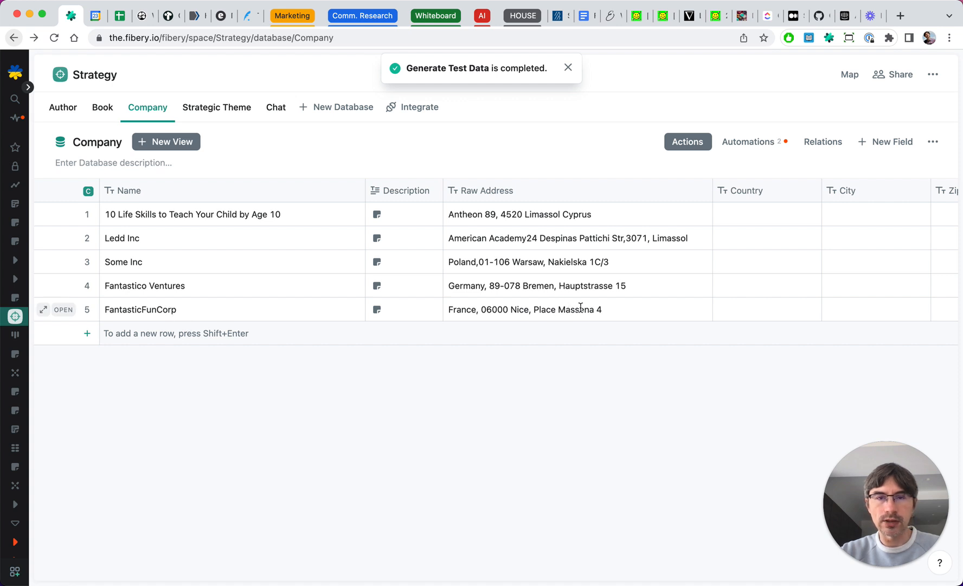
left_click(568, 68)
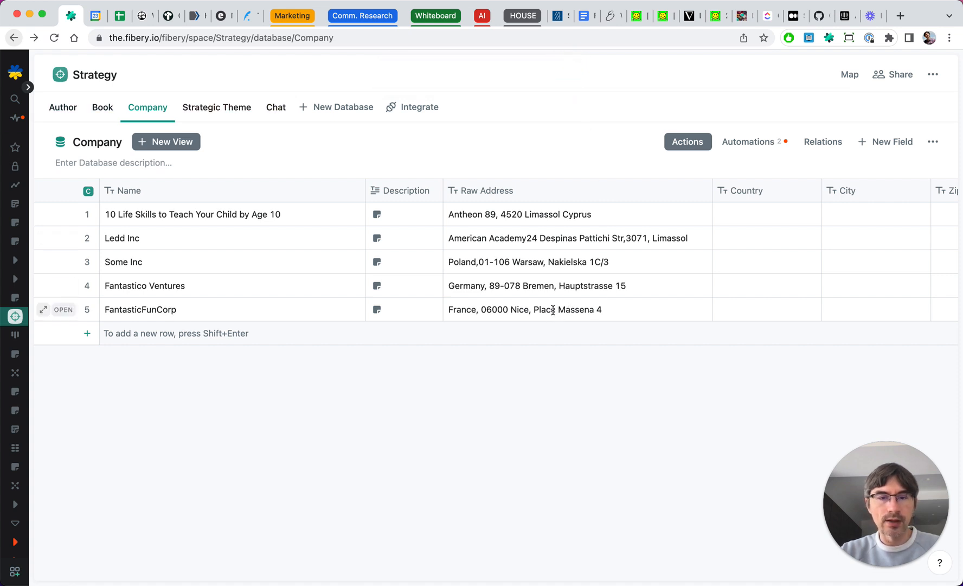
- Open the Generate Test Data automation button and inspect the Name field's AI prompt
left_click(741, 137)
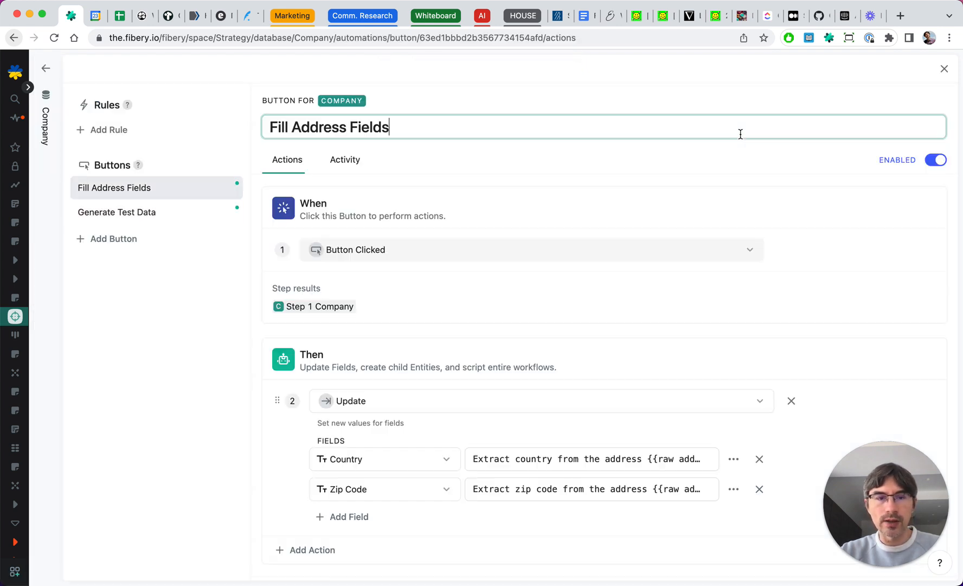
left_click(125, 211)
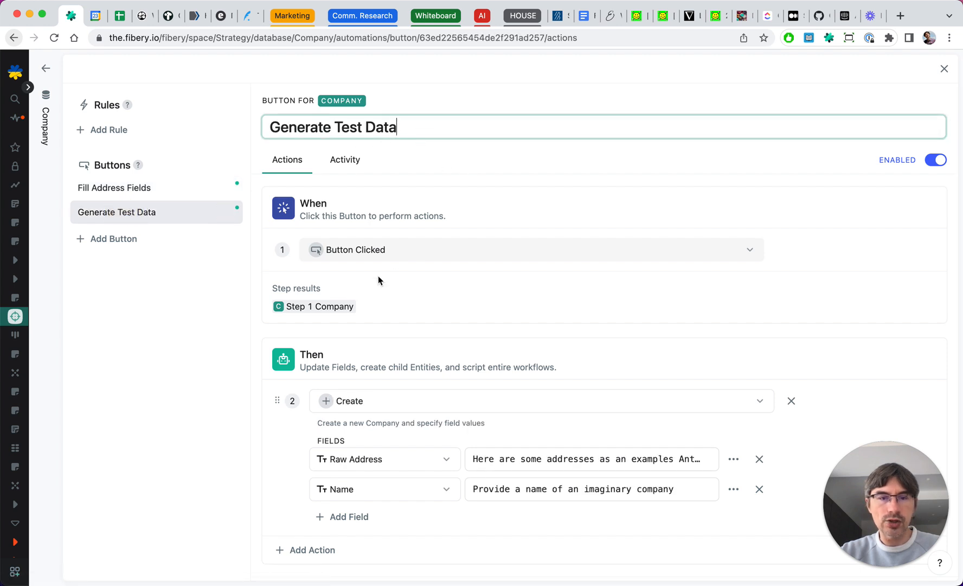
scroll(404, 307, "down", 1)
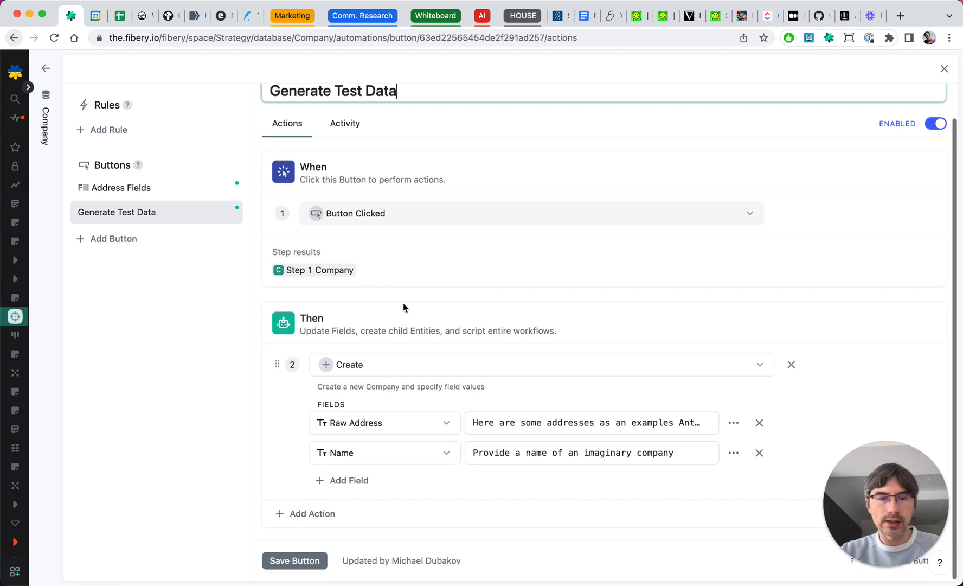
scroll(370, 380, "up", 1)
scroll(369, 380, "down", 1)
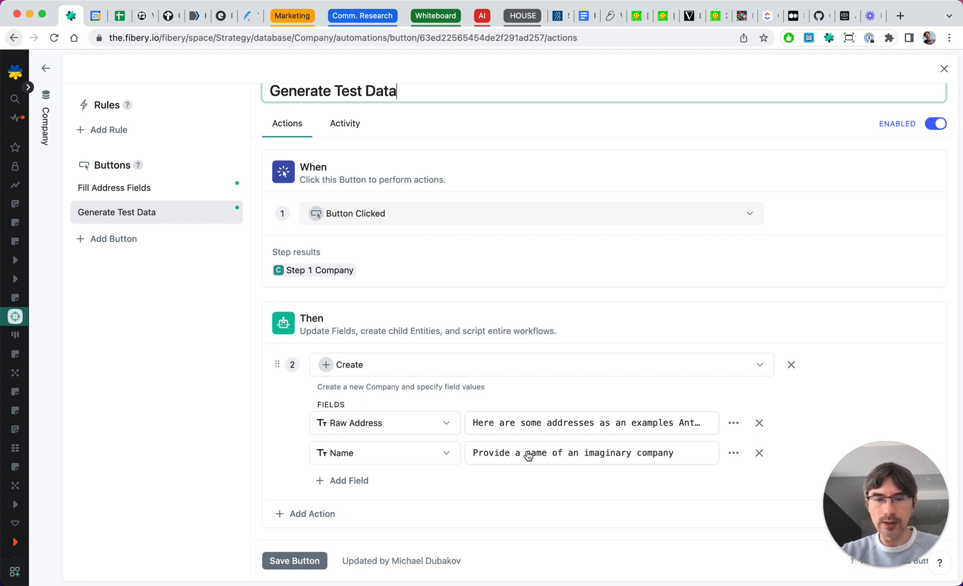
left_click(733, 452)
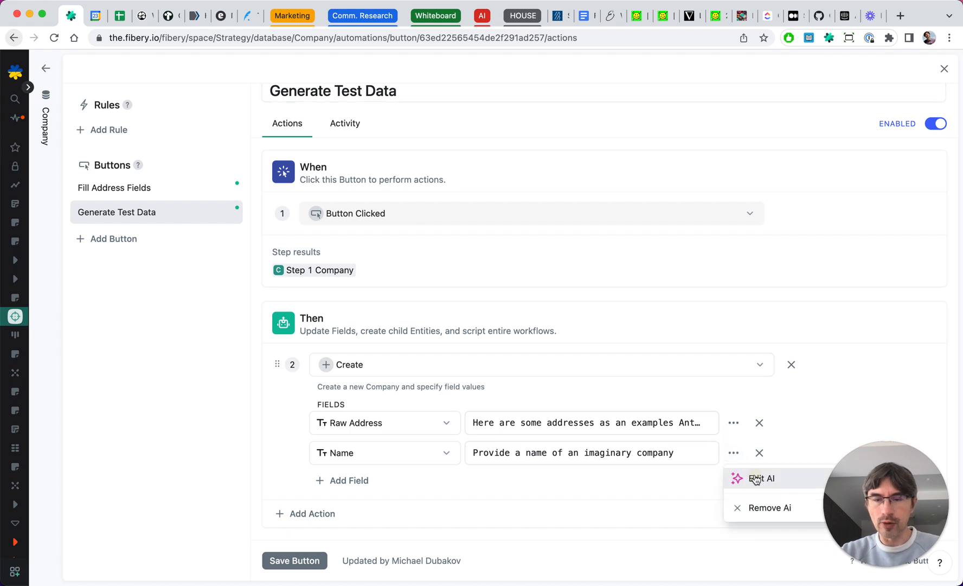
left_click(754, 479)
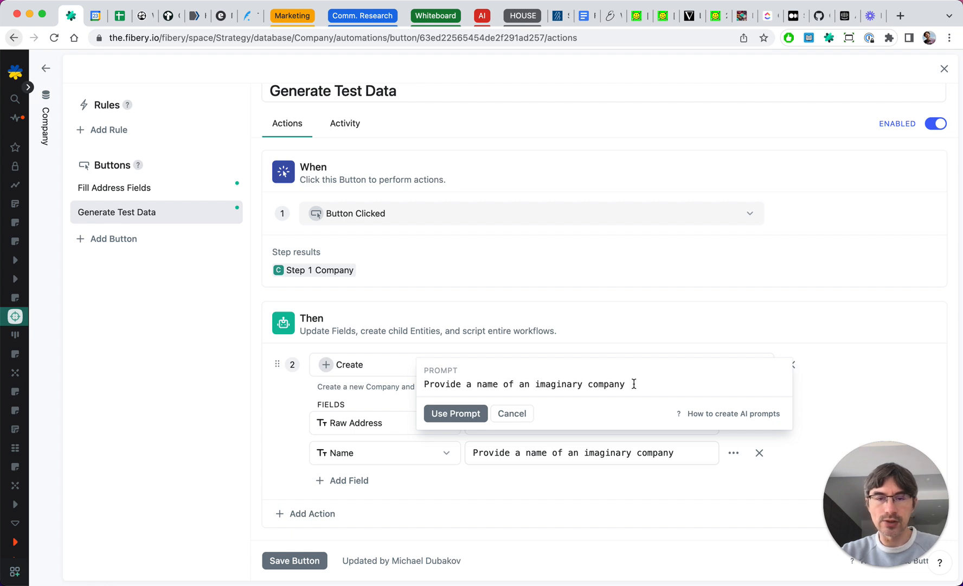
left_click(525, 416)
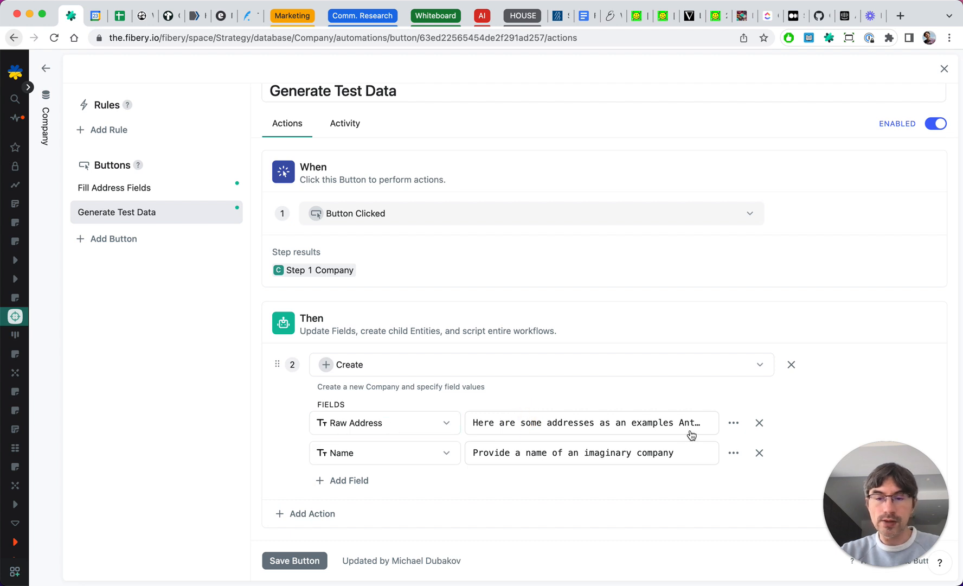
- Inspect the Raw Address field's AI prompt in the Generate Test Data button
left_click(734, 424)
left_click(741, 447)
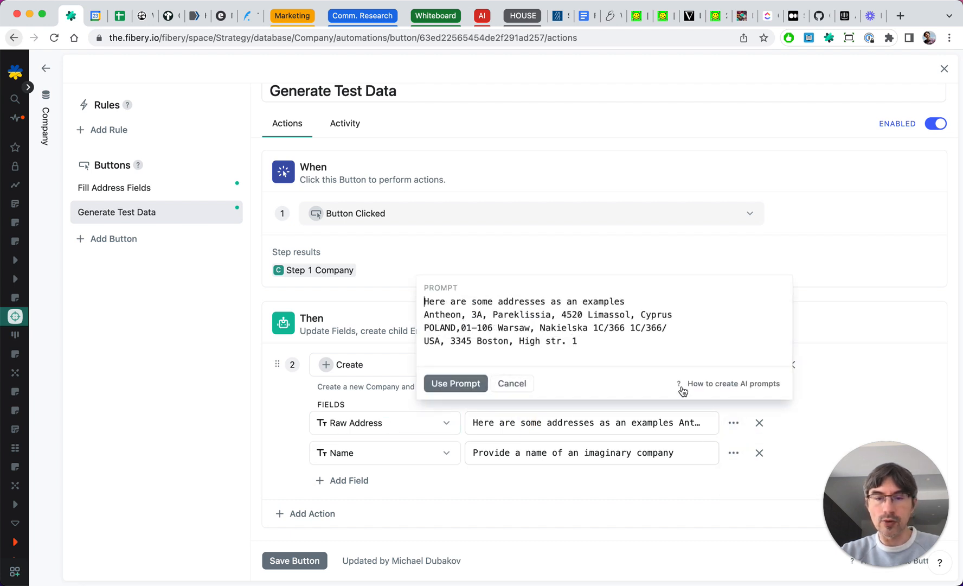
scroll(508, 324, "down", 1)
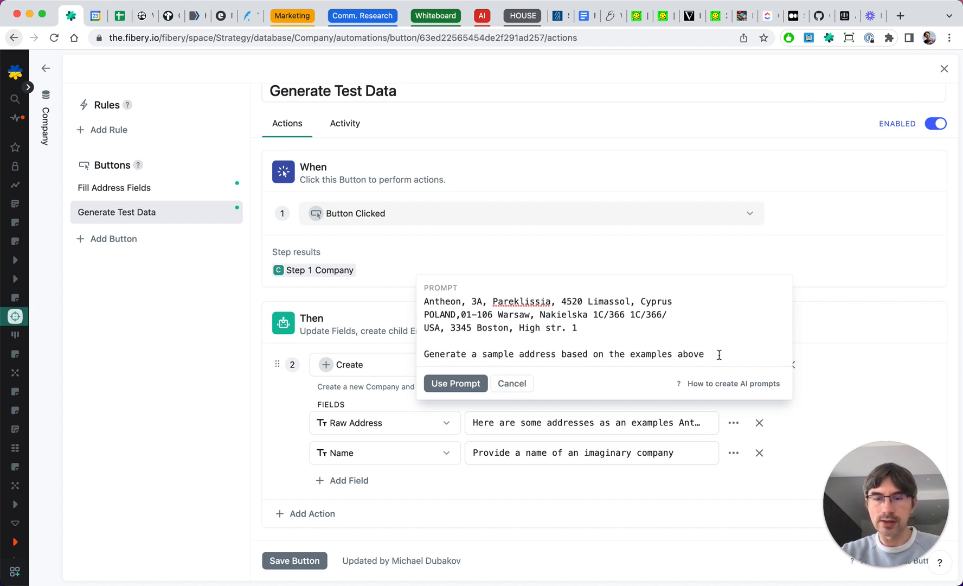
left_click(511, 383)
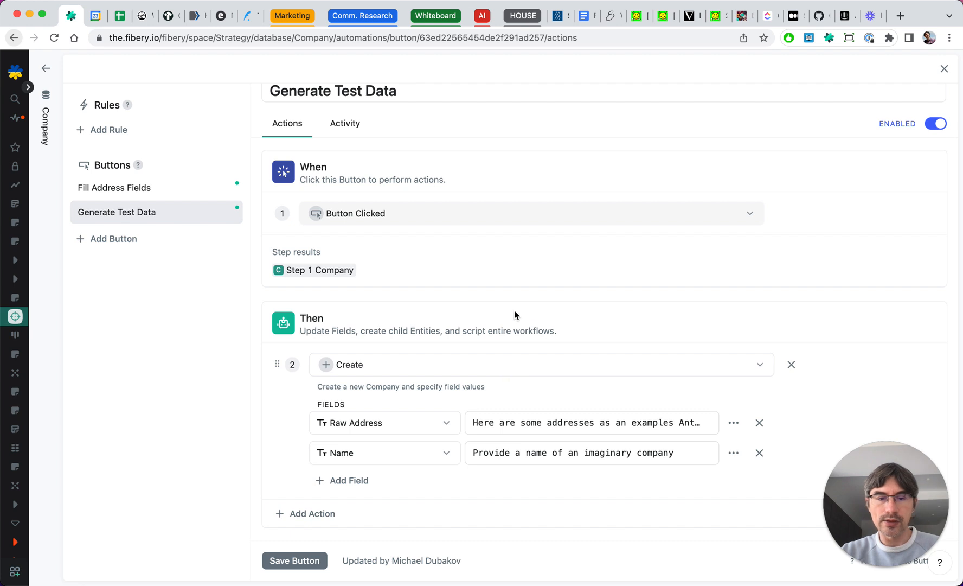
scroll(514, 314, "up", 1)
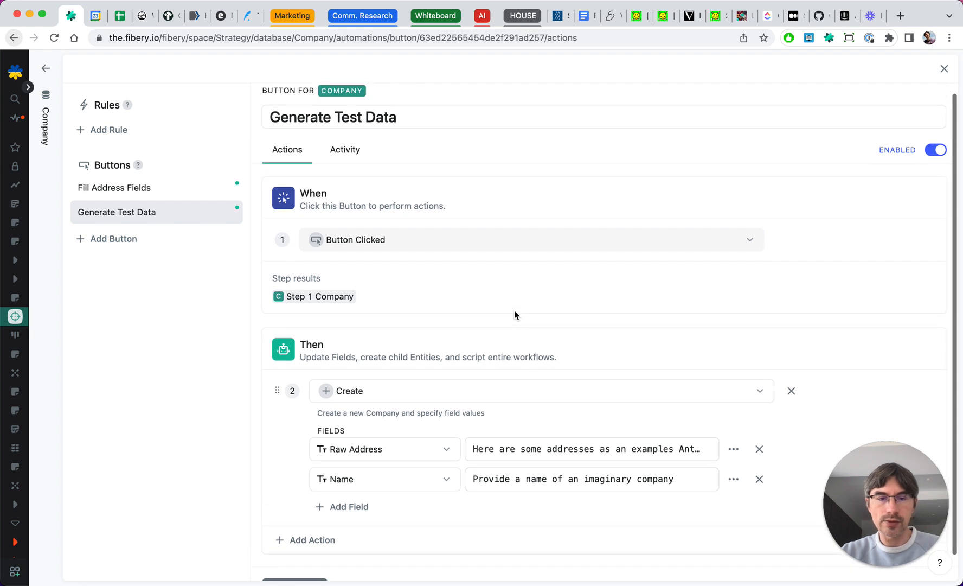
- Return to the Company table and review the Country, City and Zip Code columns
left_click(40, 149)
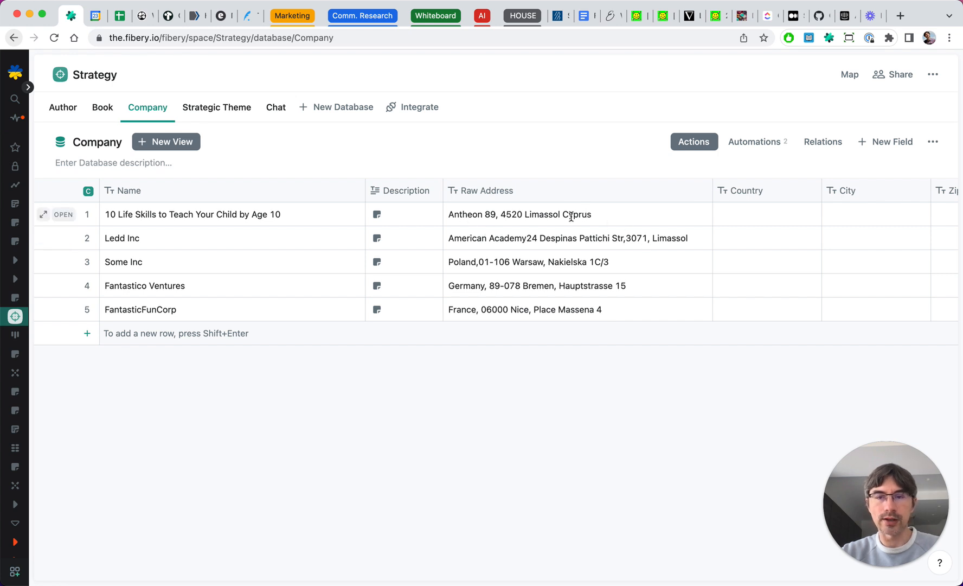
scroll(569, 215, "right", 1)
scroll(737, 234, "right", 3)
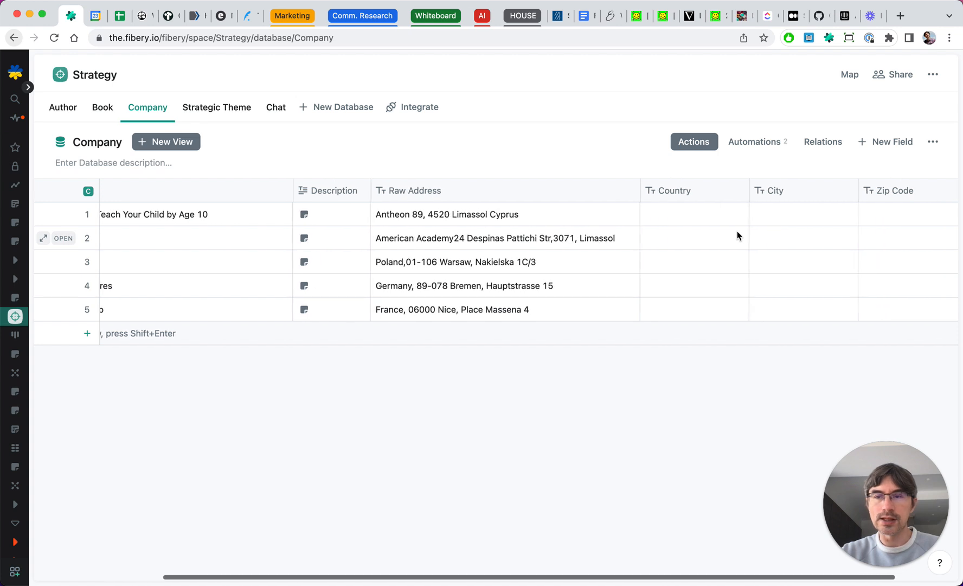
scroll(769, 293, "left", 2)
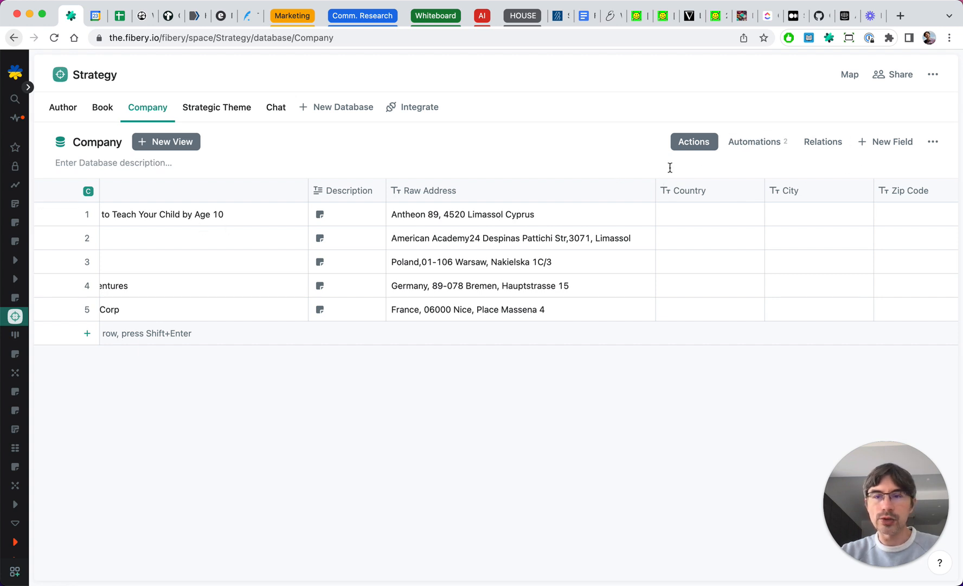
- Open the Fill Address Fields button and copy the Country field's AI prompt text
left_click(731, 146)
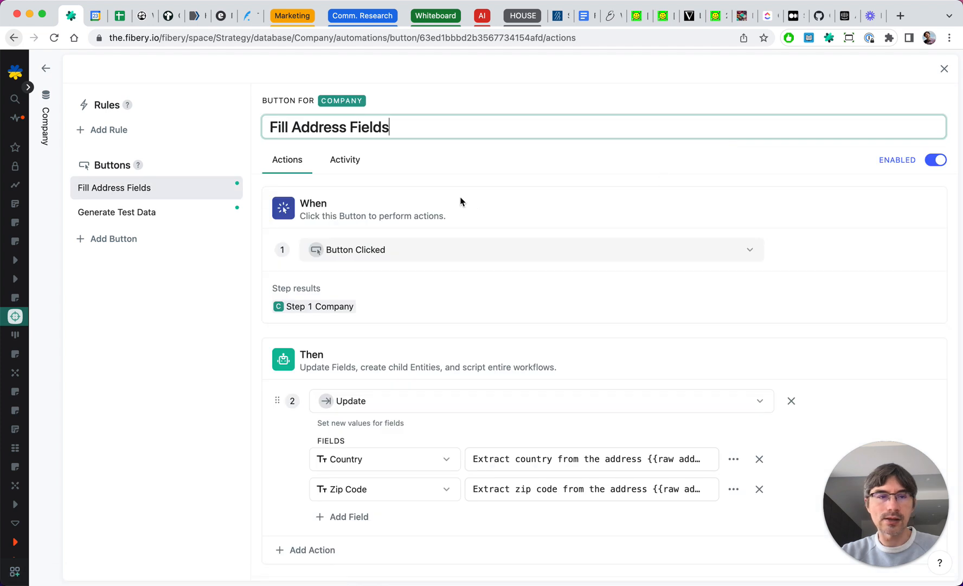
left_click(102, 194)
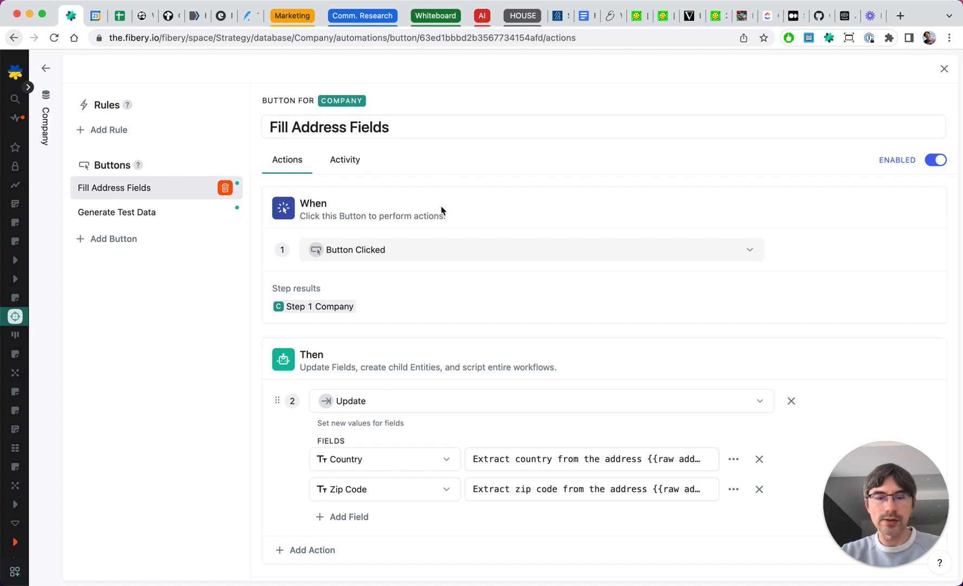
scroll(441, 206, "down", 2)
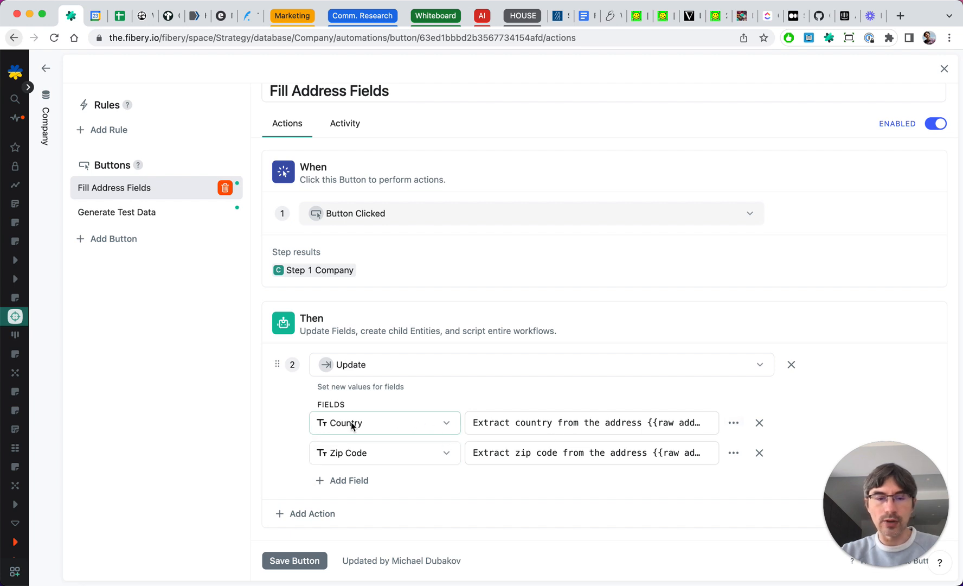
left_click(732, 427)
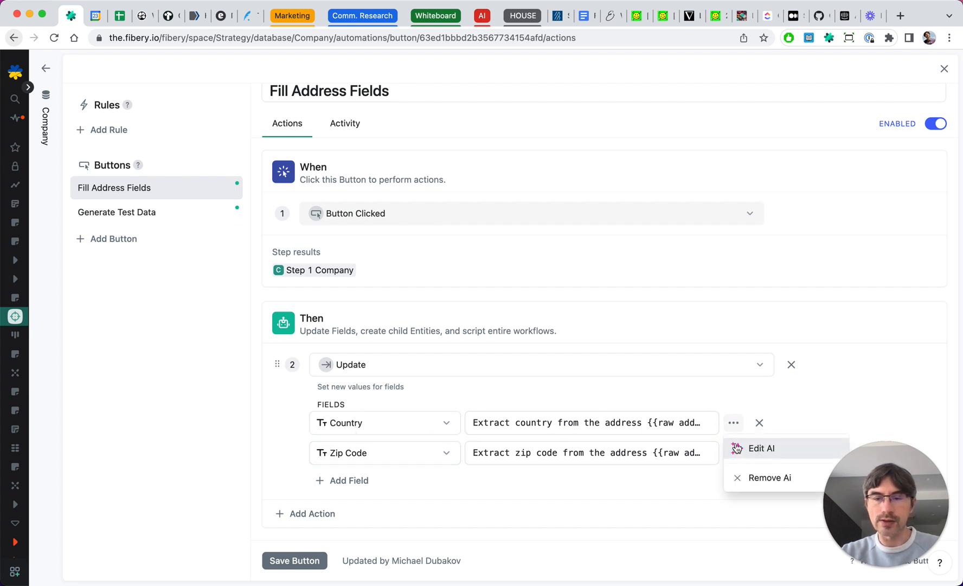
left_click(738, 447)
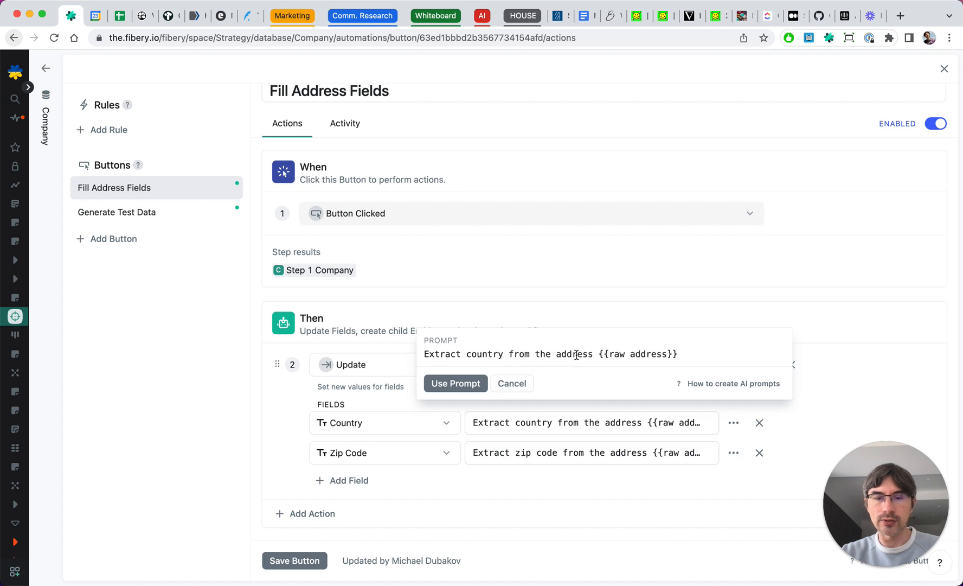
left_click_drag(688, 354, 553, 354)
left_click(415, 359)
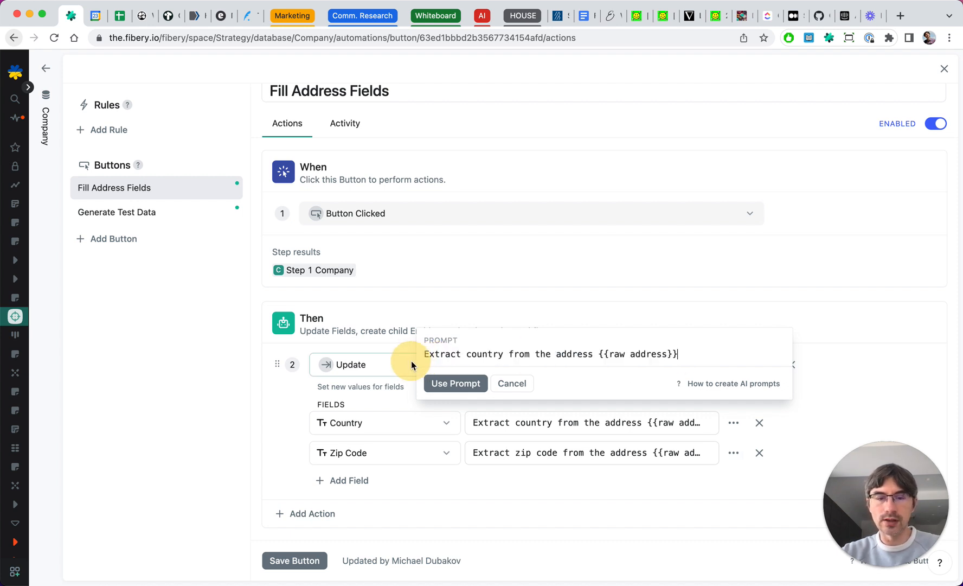
left_click_drag(425, 353, 686, 354)
key("super+c")
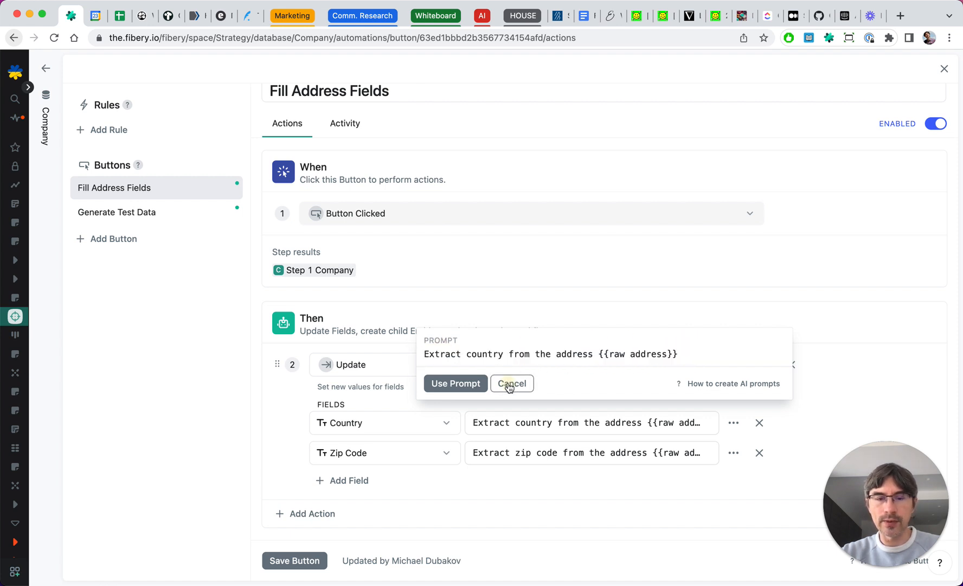
left_click(510, 383)
- Add a City field to the Fill Address Fields update action
left_click(360, 480)
left_click(361, 482)
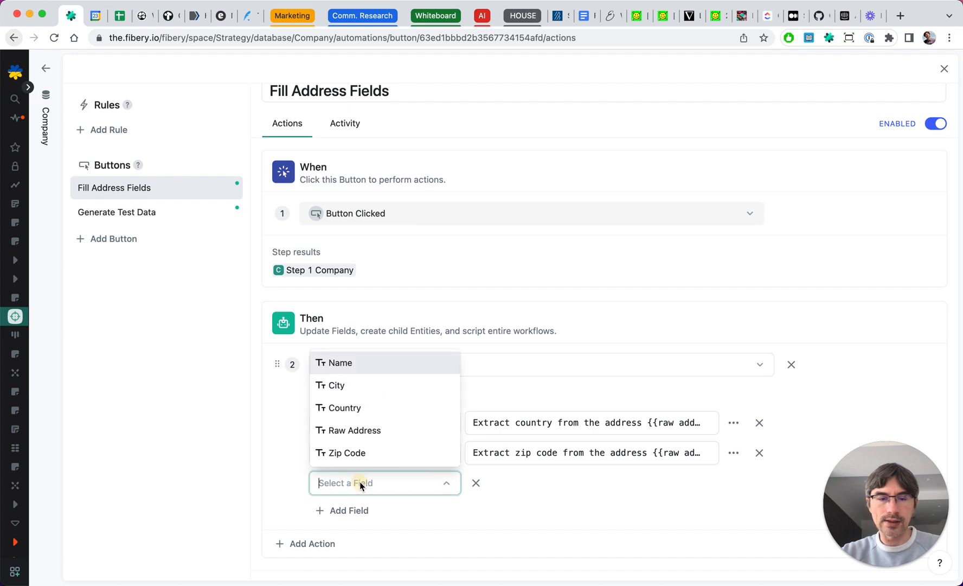
left_click(338, 386)
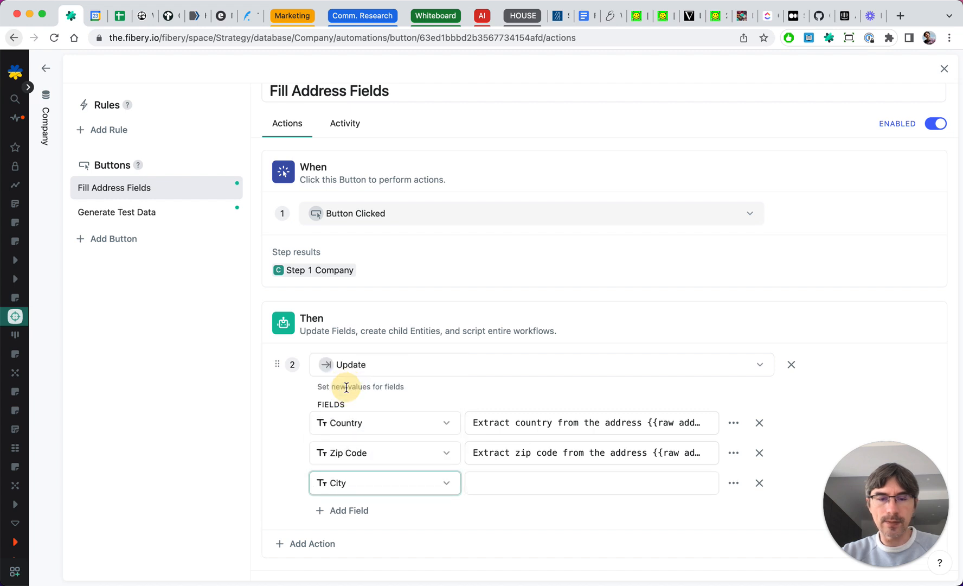
- Set the City field to Call AI with the prompt 'Extract city from the address {{raw address}}'
left_click(734, 486)
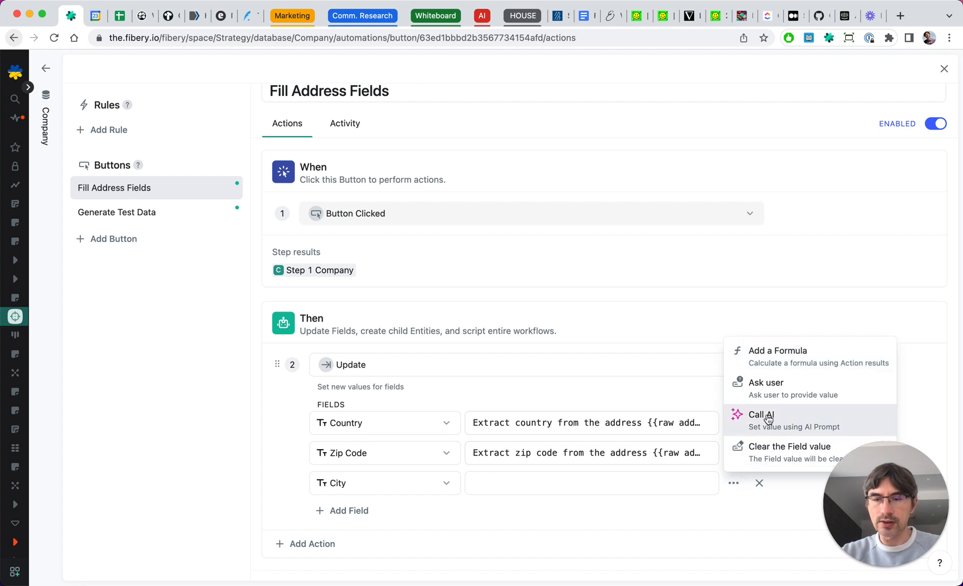
left_click(788, 422)
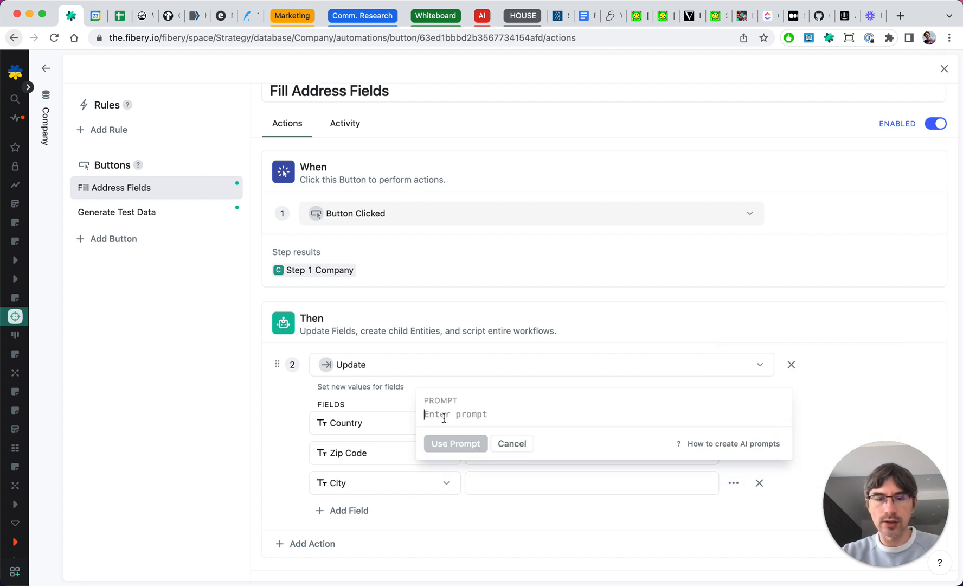
key("super+v")
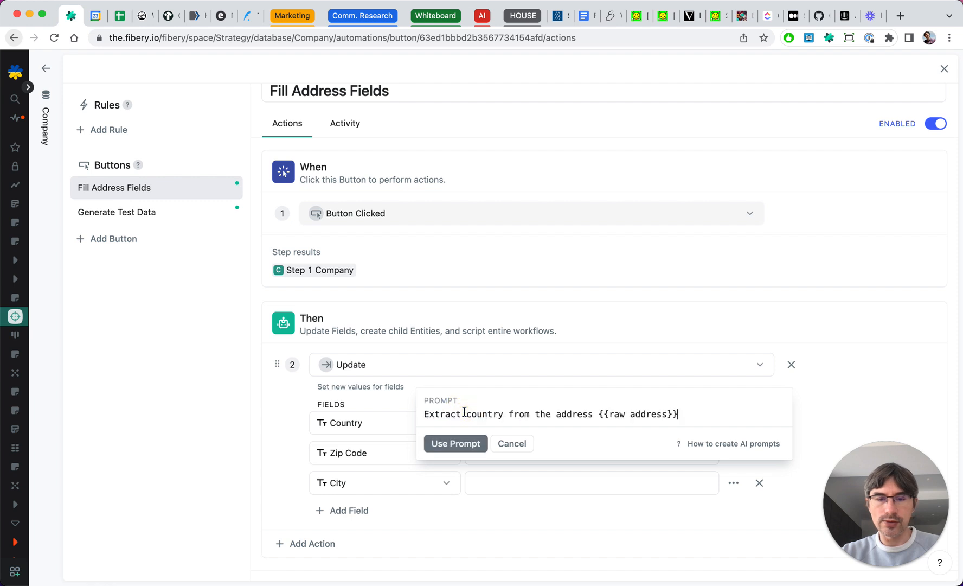
double_click(482, 413)
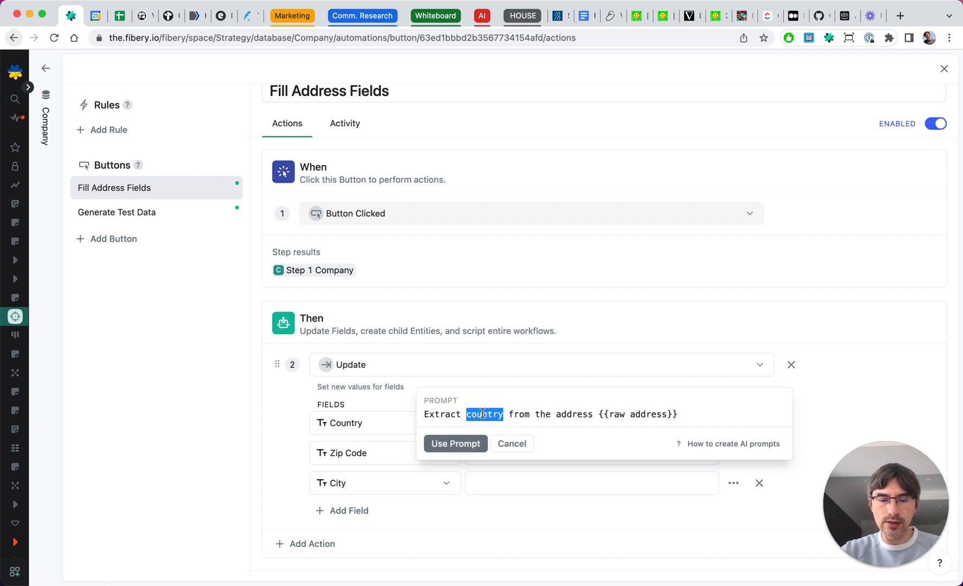
type("city")
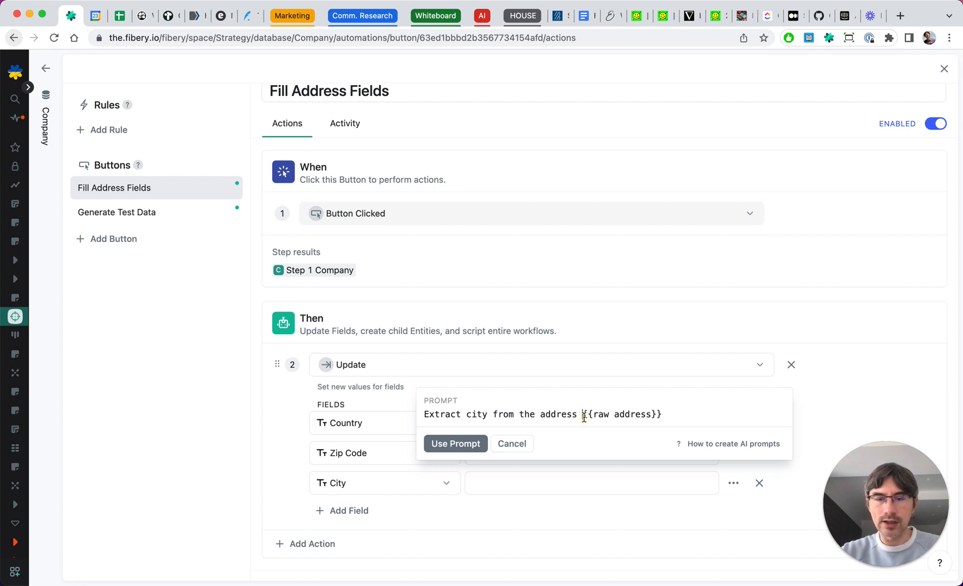
left_click_drag(583, 415, 666, 416)
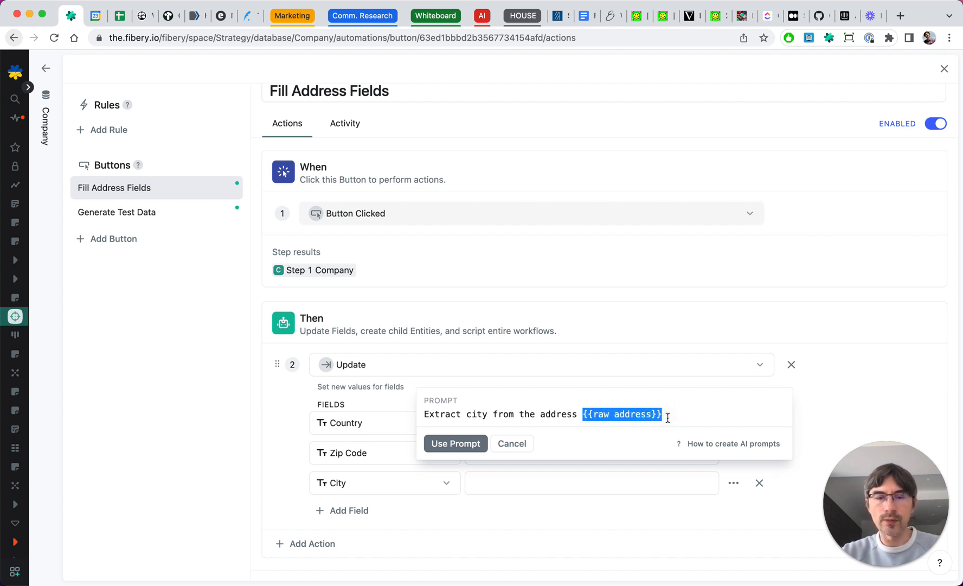
left_click(590, 416)
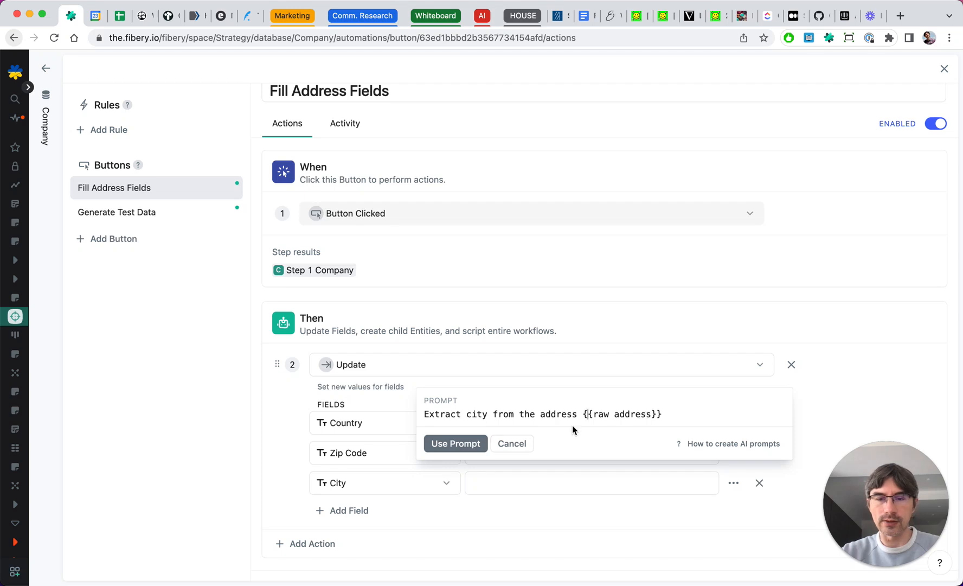
left_click(468, 444)
- Save the Fill Address Fields button and return to the Company table
scroll(495, 507, "down", 1)
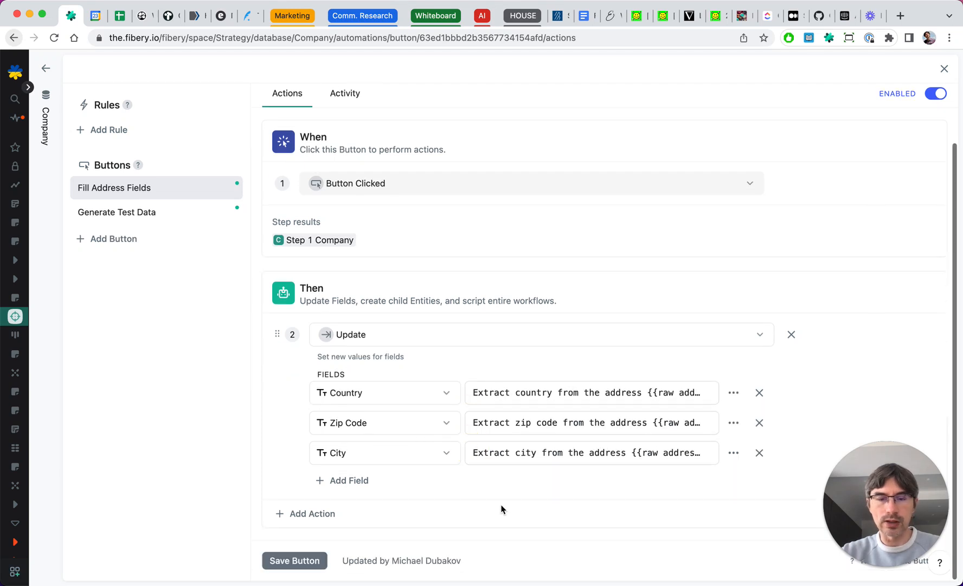
left_click(307, 559)
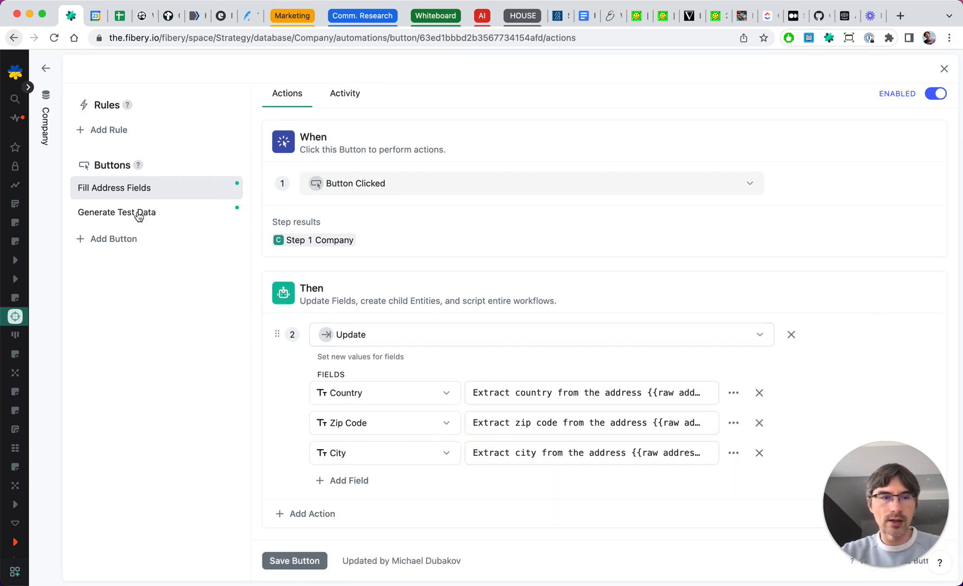
left_click(58, 182)
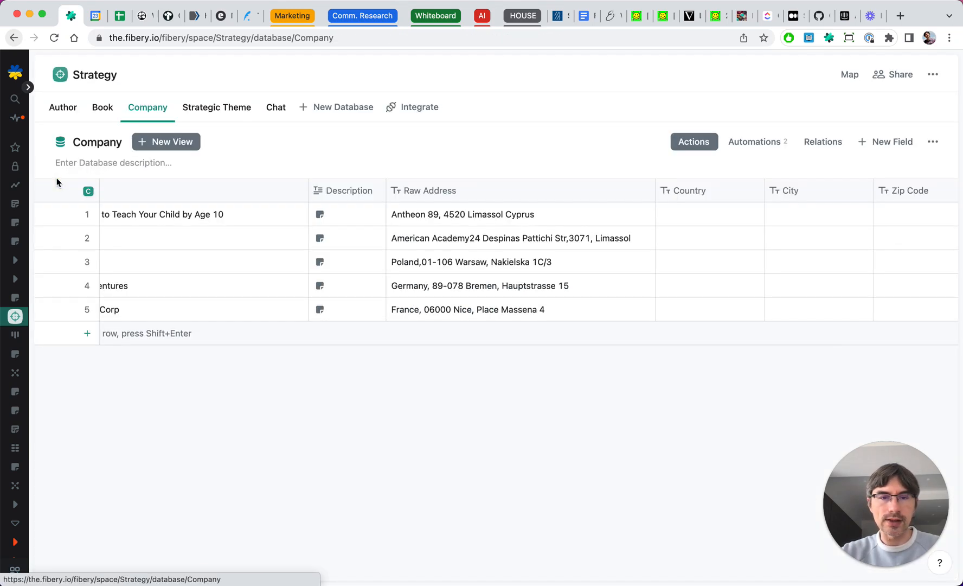
- Run Fill Address Fields on the Ledd Inc company row
left_click(88, 237)
left_click(653, 149)
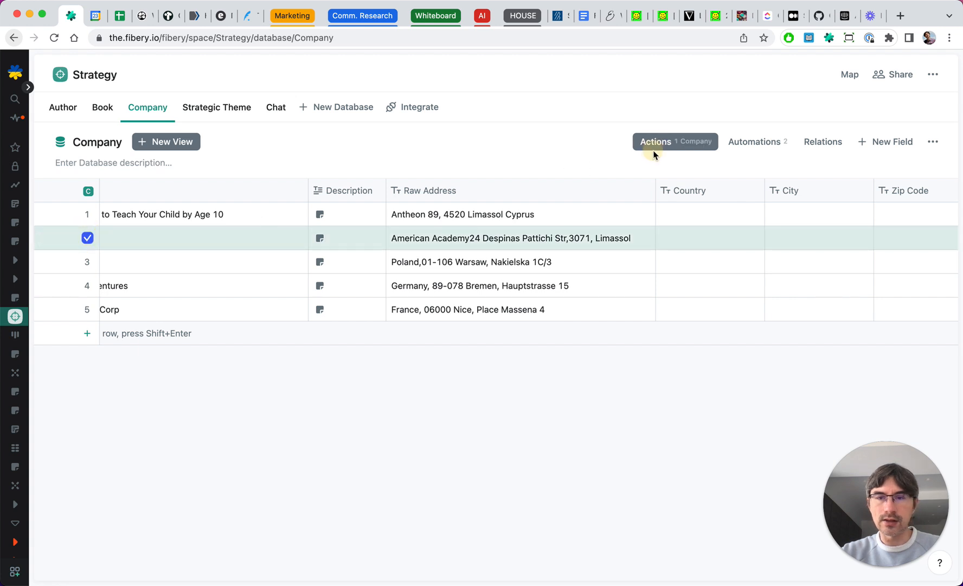
left_click(669, 148)
left_click(688, 200)
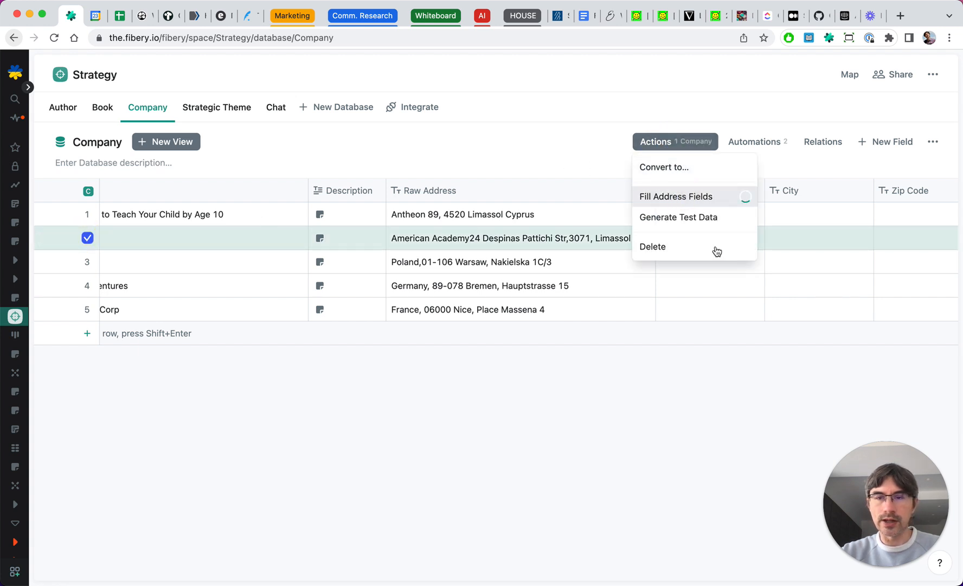
left_click(736, 423)
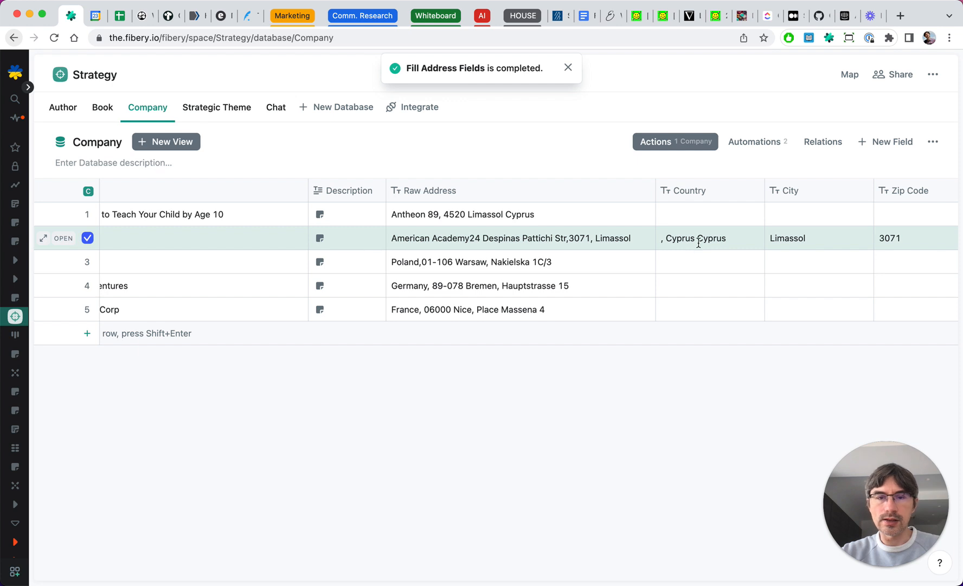
- Also select the Some Inc row and run Fill Address Fields on both selected companies
scroll(698, 244, "right", 3)
scroll(698, 244, "left", 2)
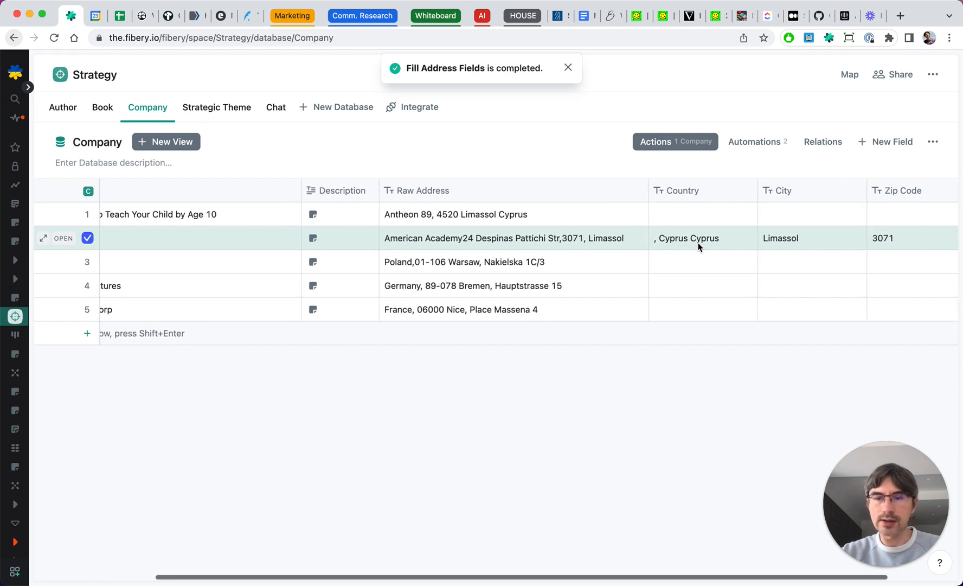
left_click(87, 262)
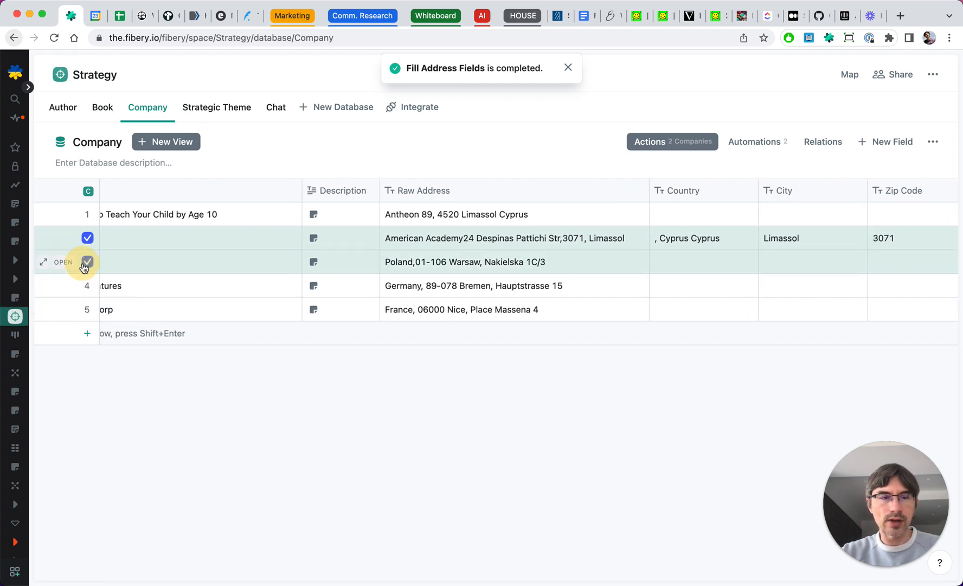
left_click(666, 153)
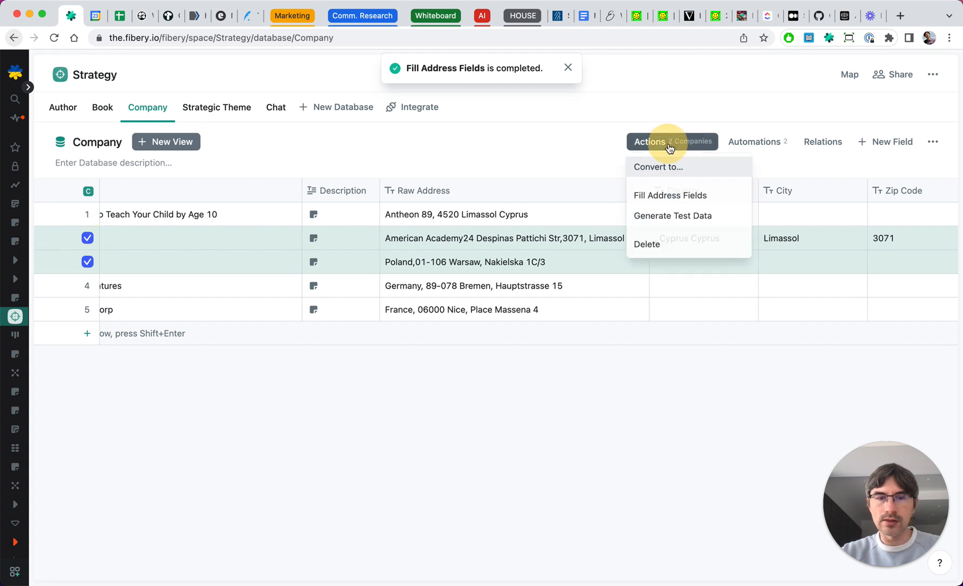
left_click(674, 198)
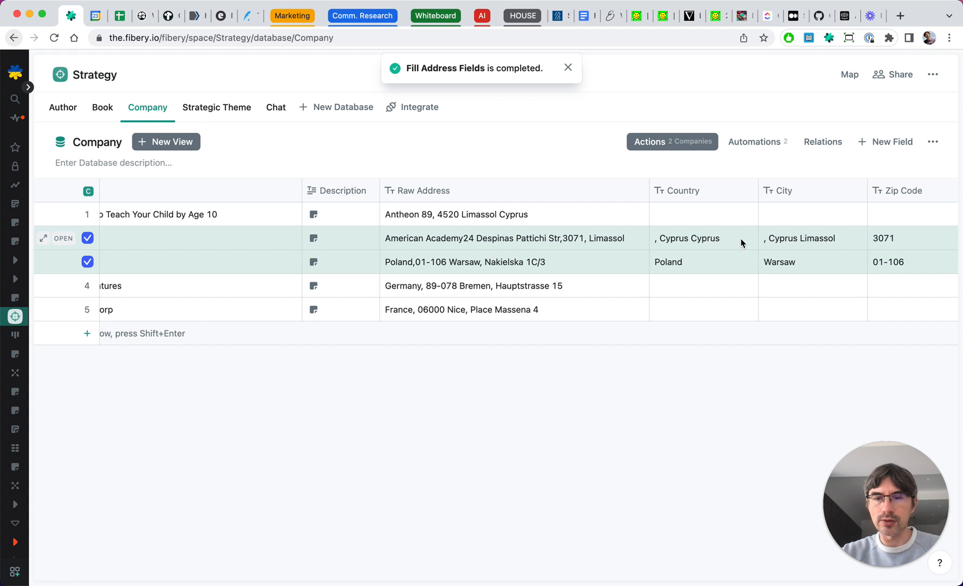
- Add a new Text field named Capital to the Company table
scroll(667, 241, "left", 2)
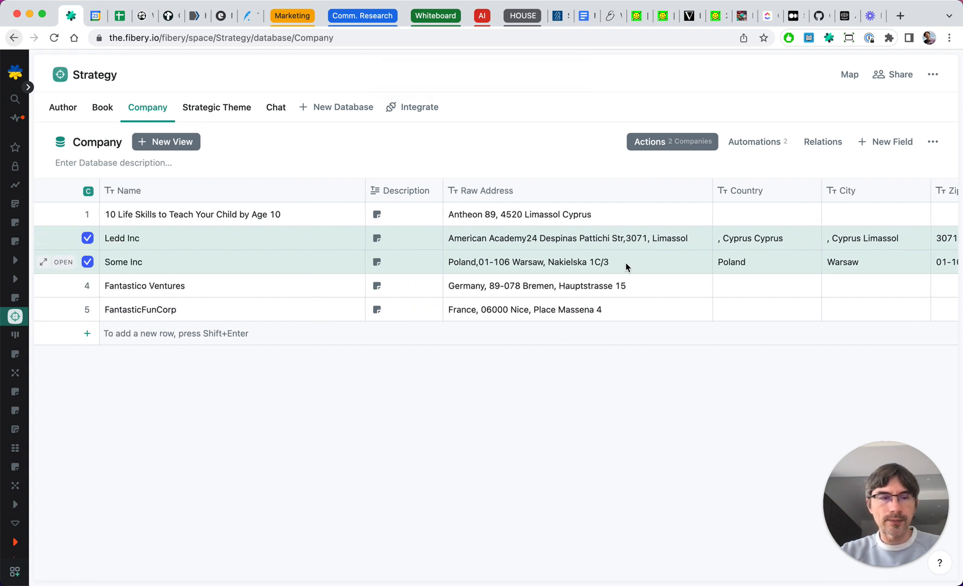
scroll(746, 243, "right", 3)
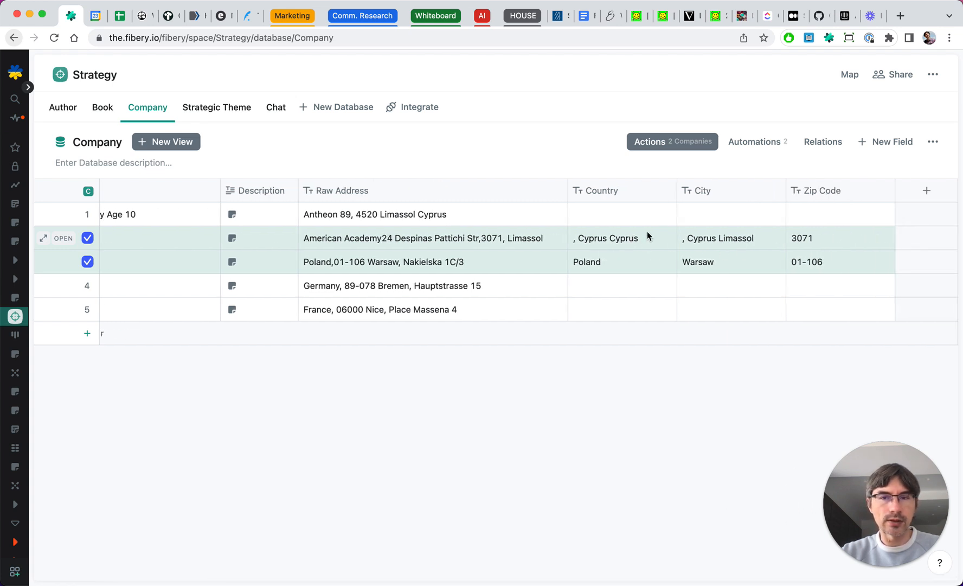
left_click(926, 190)
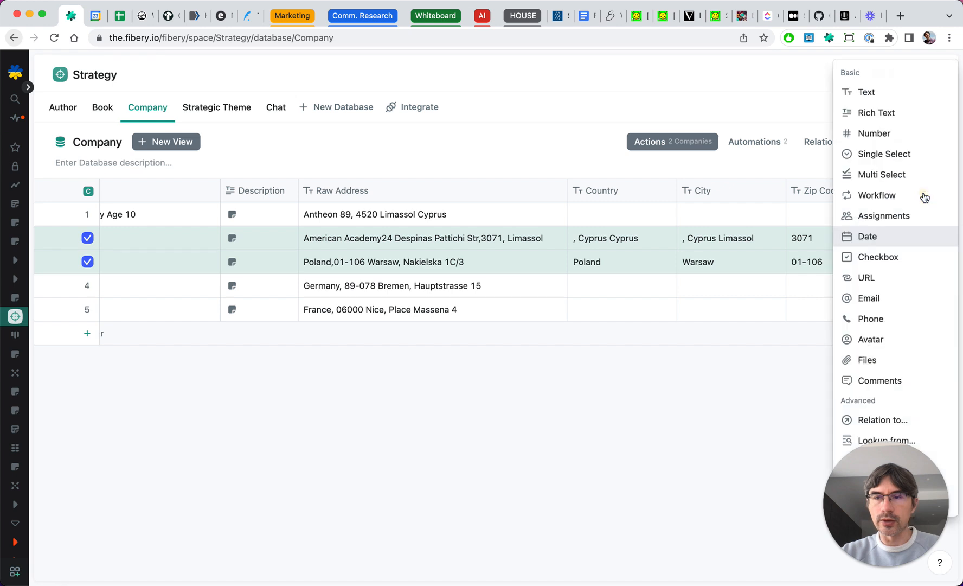
left_click(868, 93)
type("Capital")
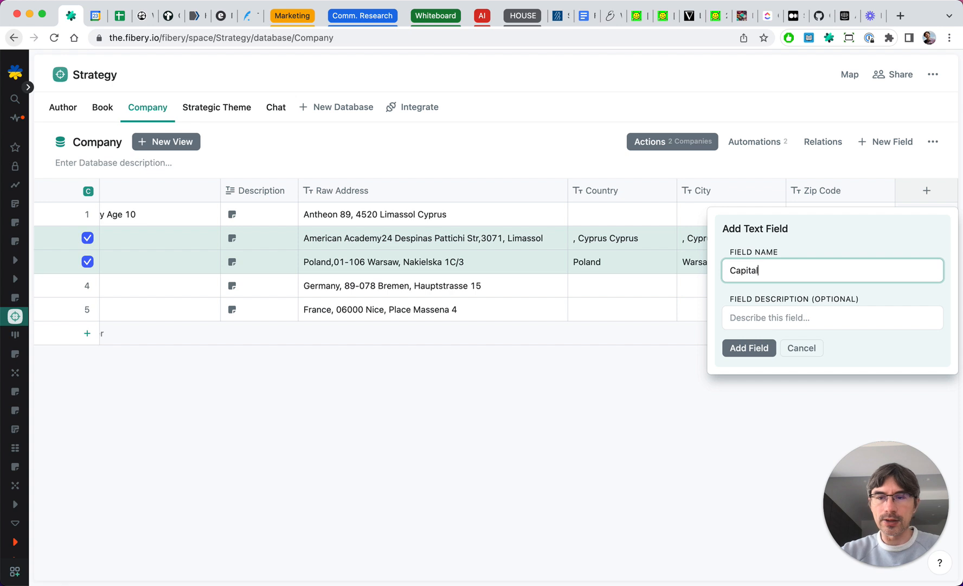
left_click(735, 346)
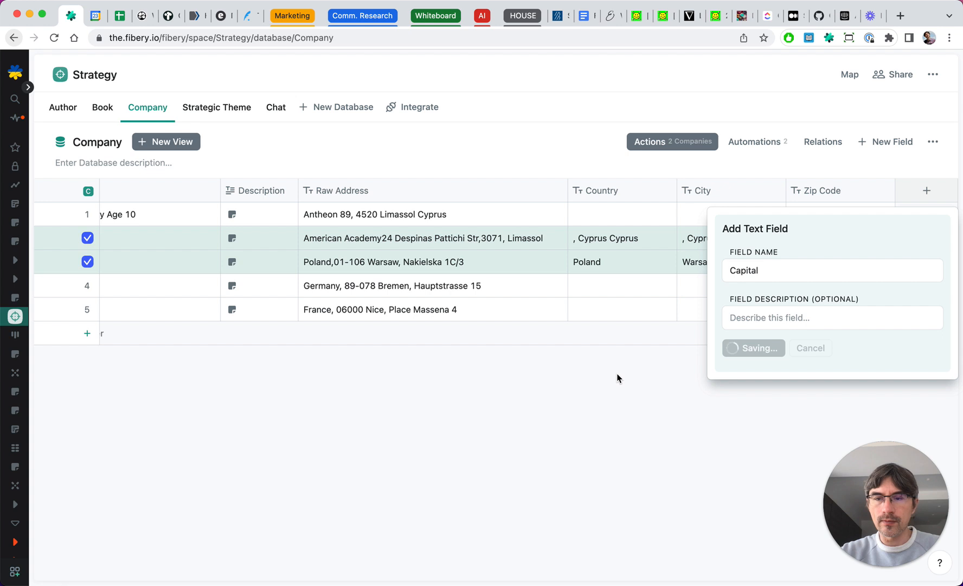
- Open the Fill Address Fields button's actions for editing
left_click(745, 138)
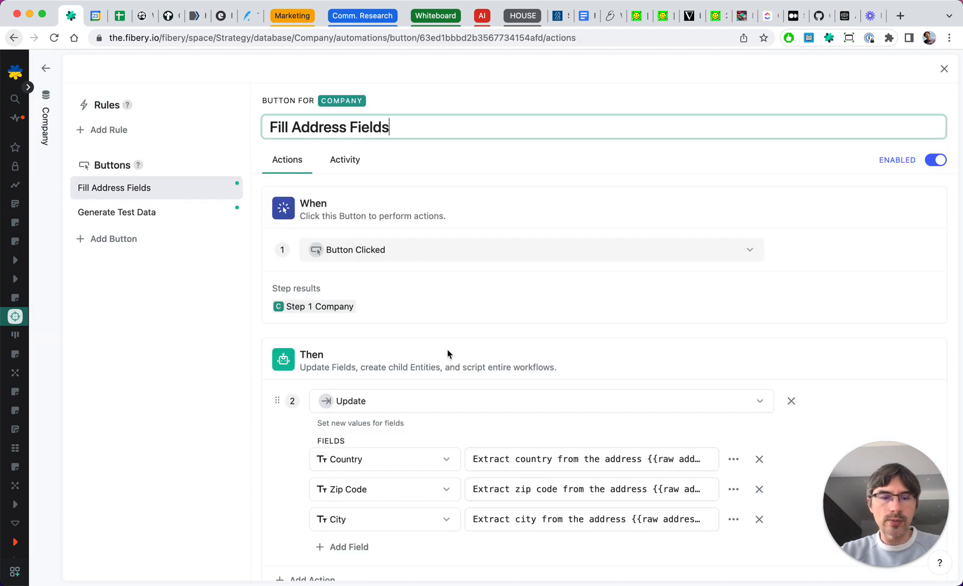
scroll(461, 379, "down", 2)
left_click(355, 480)
left_click(384, 483)
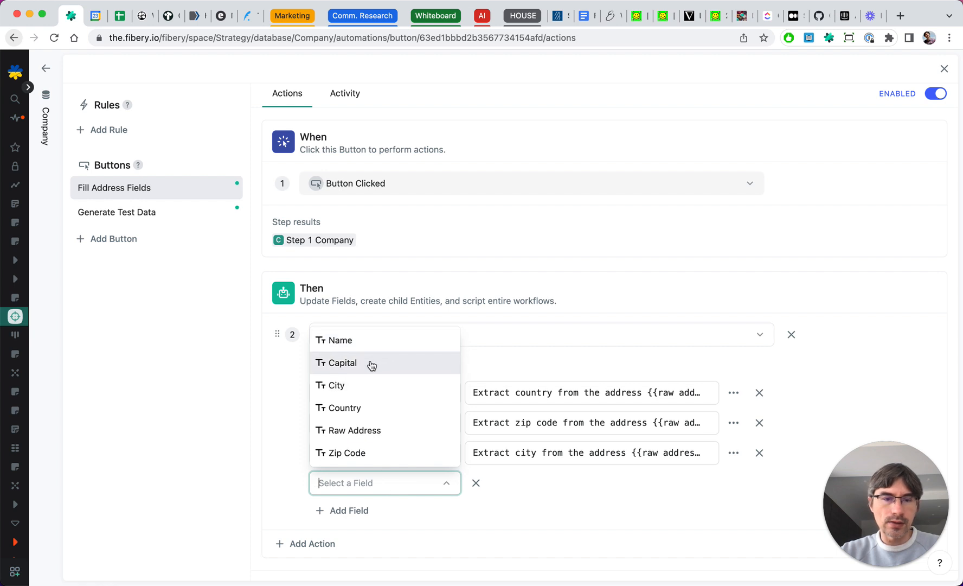
left_click(491, 524)
left_click(476, 483)
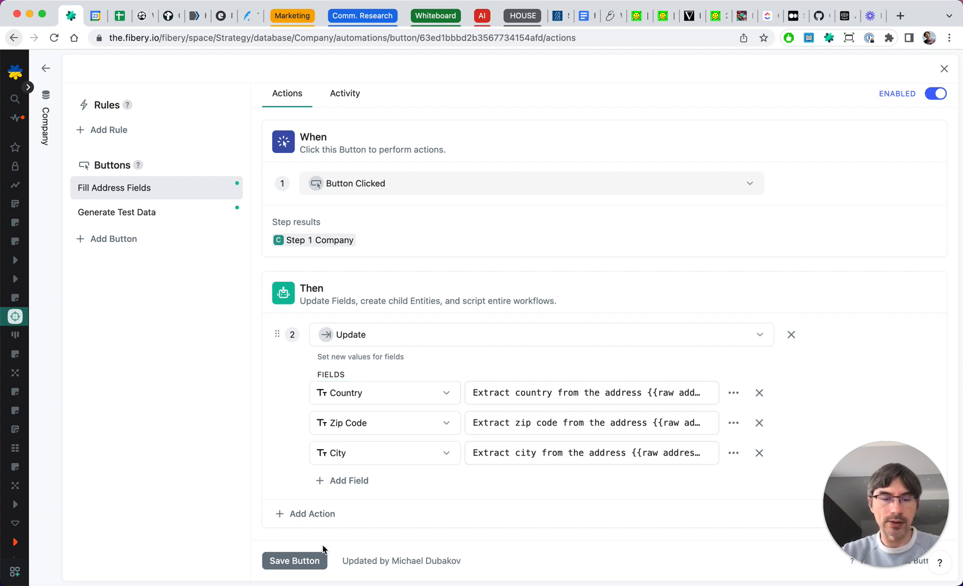
- Add a second Update action to the button that sets the Capital field
left_click(303, 514)
left_click(347, 520)
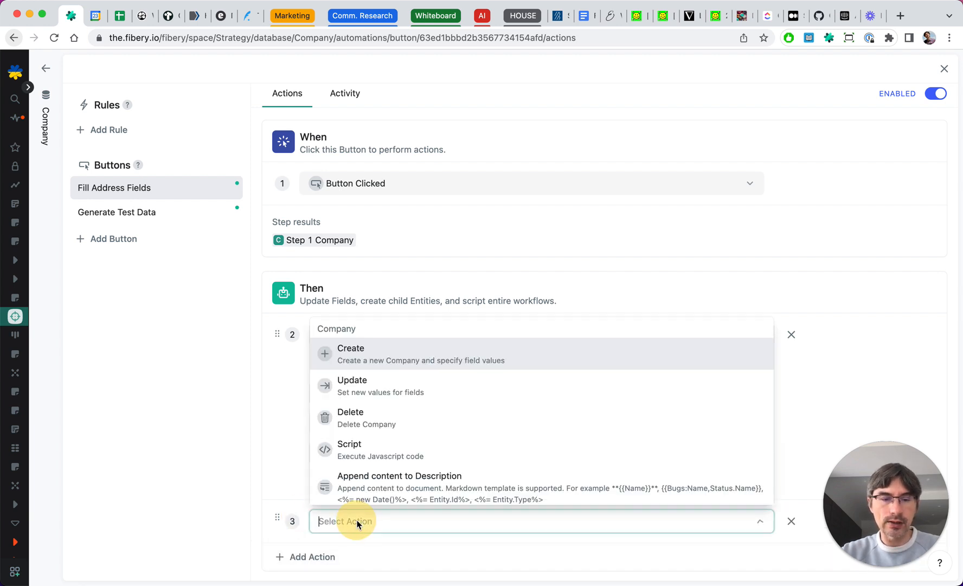
left_click(366, 383)
scroll(259, 448, "down", 3)
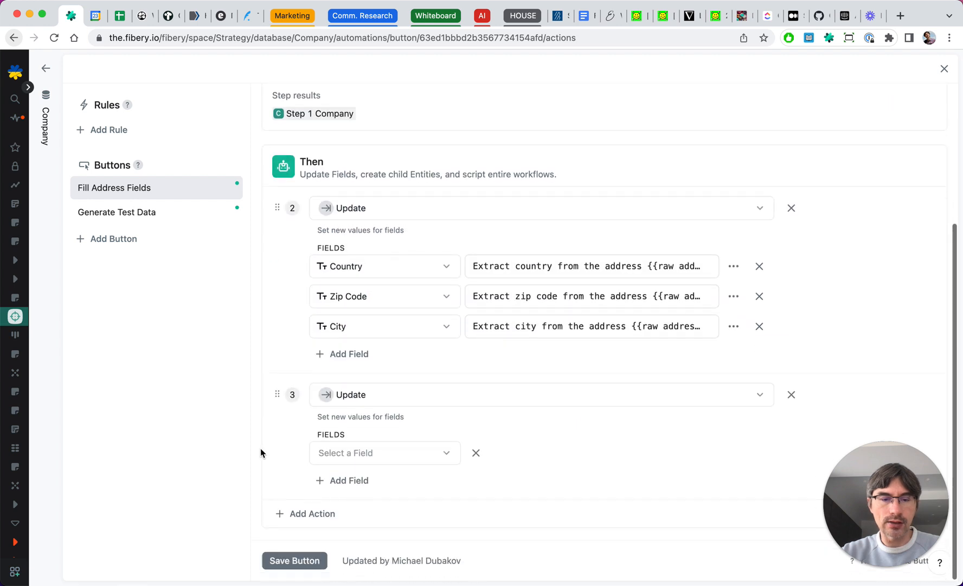
left_click(379, 451)
left_click(355, 332)
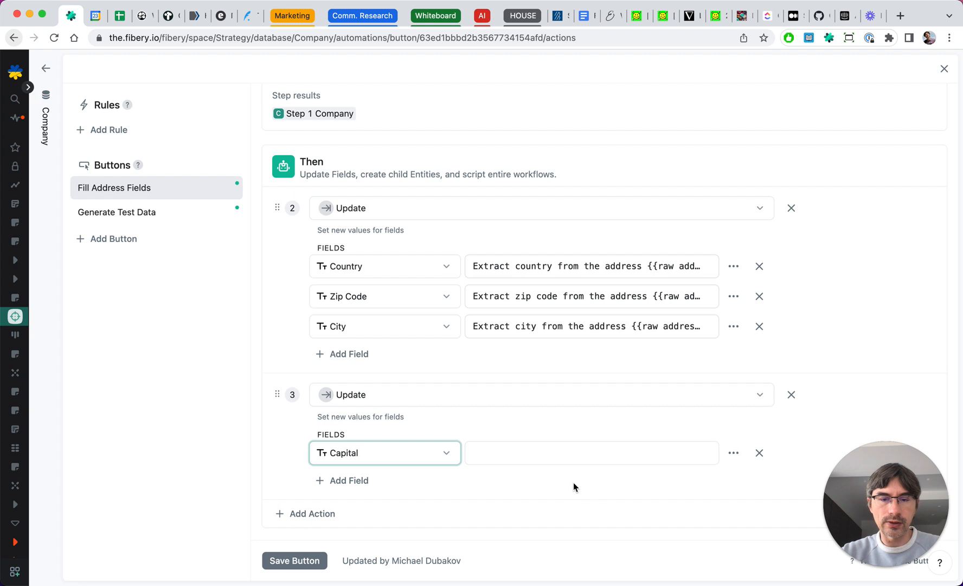
- Set the Capital field to Call AI with the prompt 'Capital of {{Country}}' and save the button
left_click(738, 458)
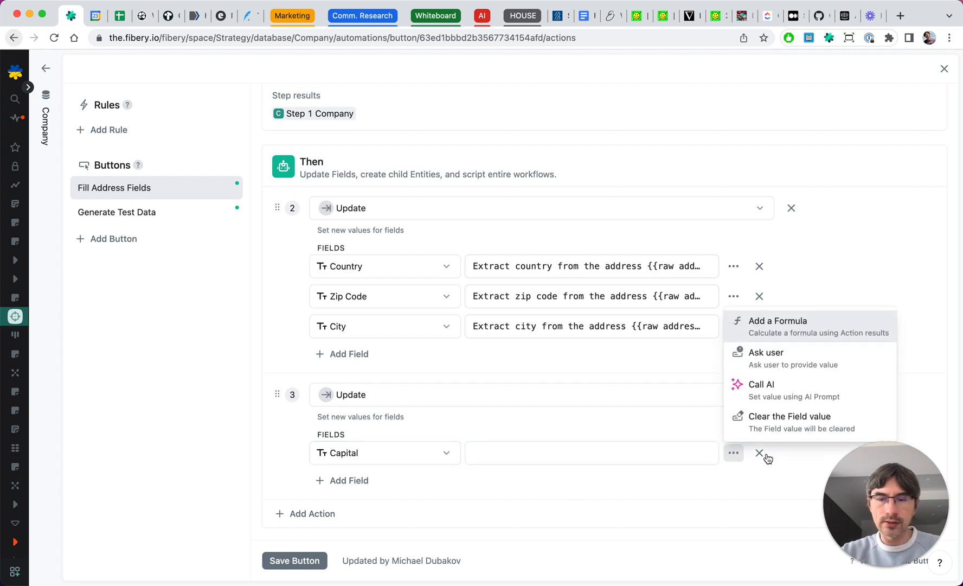
left_click(793, 391)
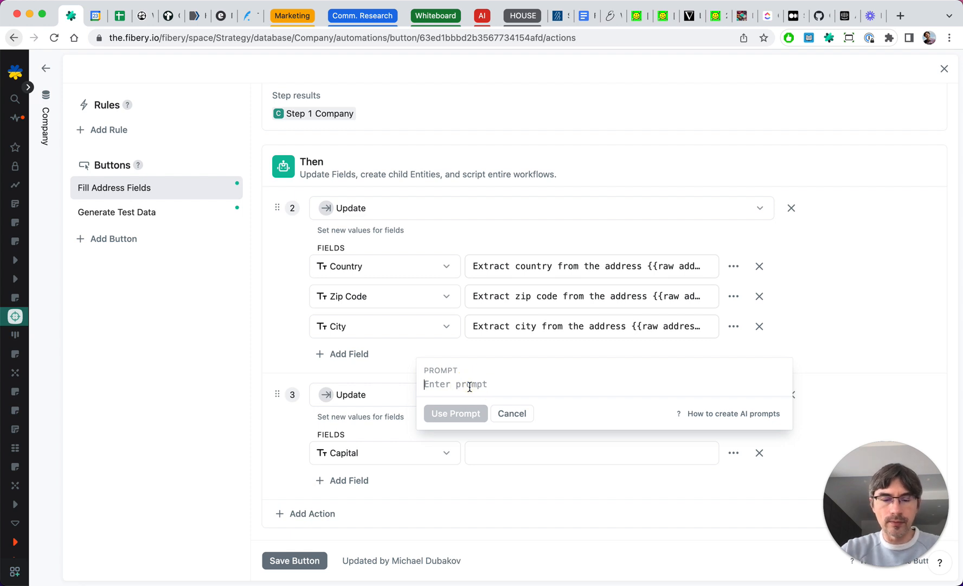
type("Capital of")
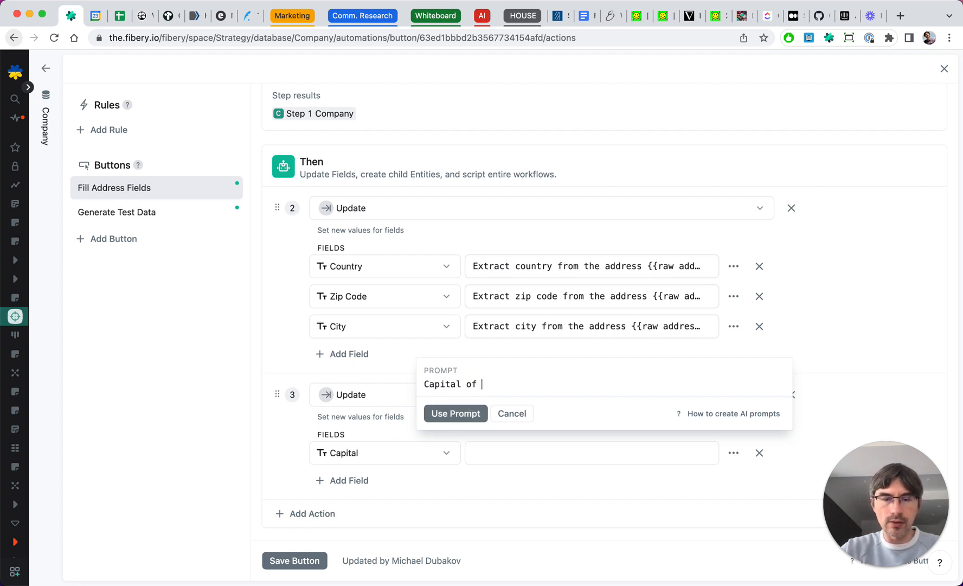
type(" {{Country")
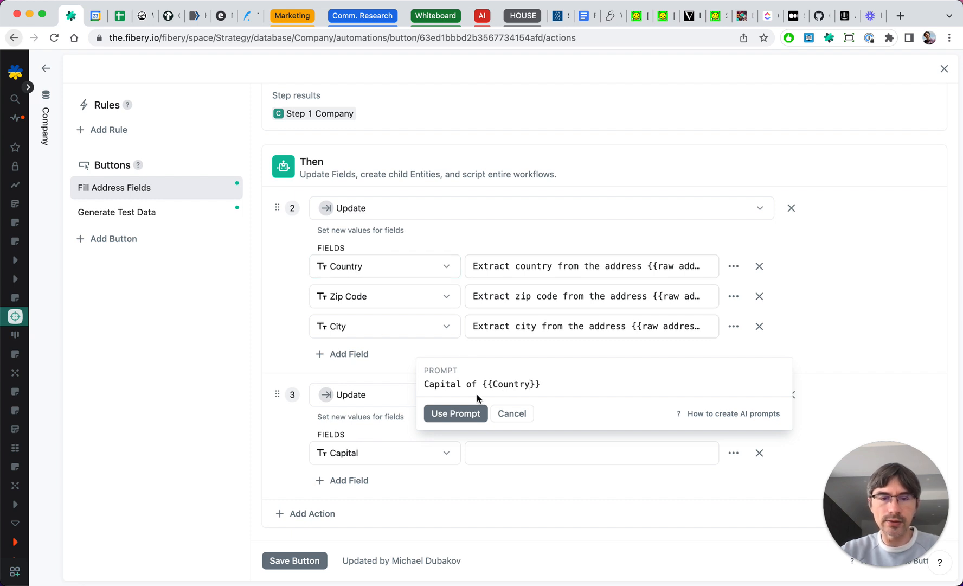
left_click(449, 414)
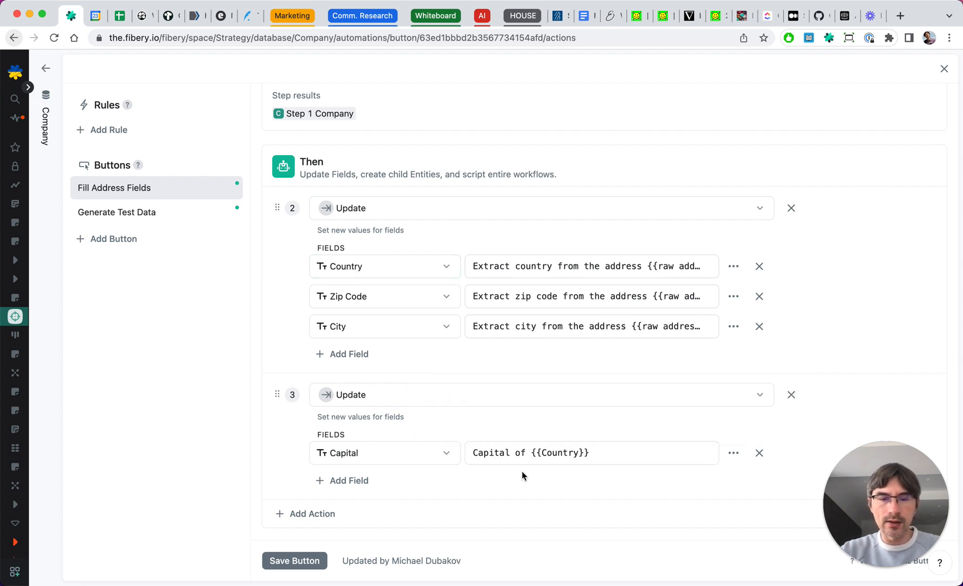
left_click(276, 563)
- Return to the Company table, select only the Germany row and run the Fill Address Fields action on it
left_click(60, 222)
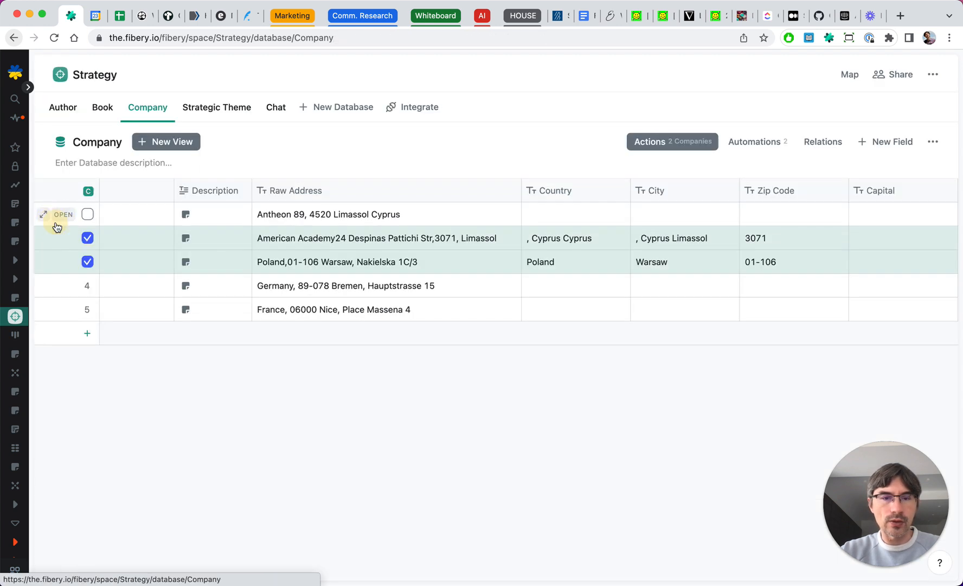
left_click(87, 285)
left_click(88, 262)
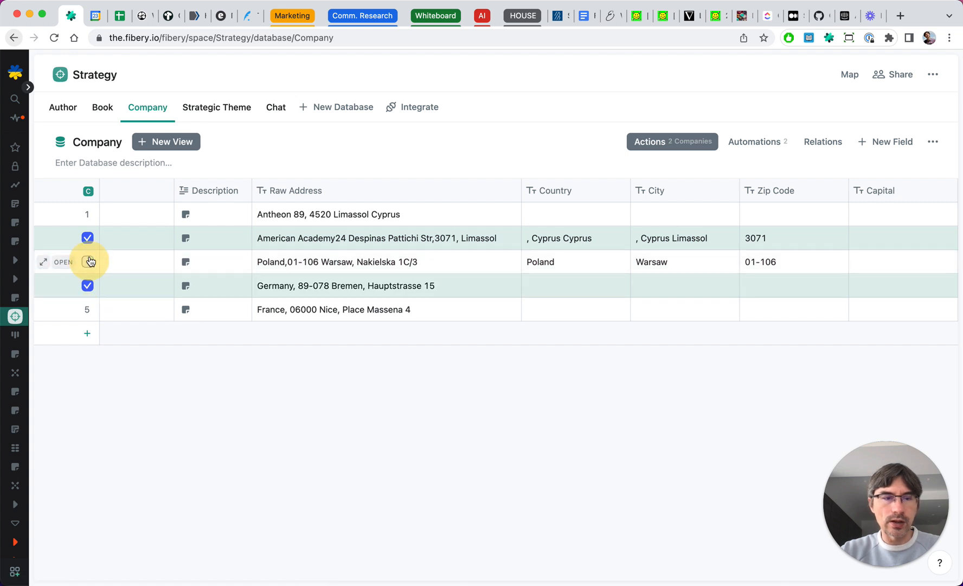
left_click(88, 238)
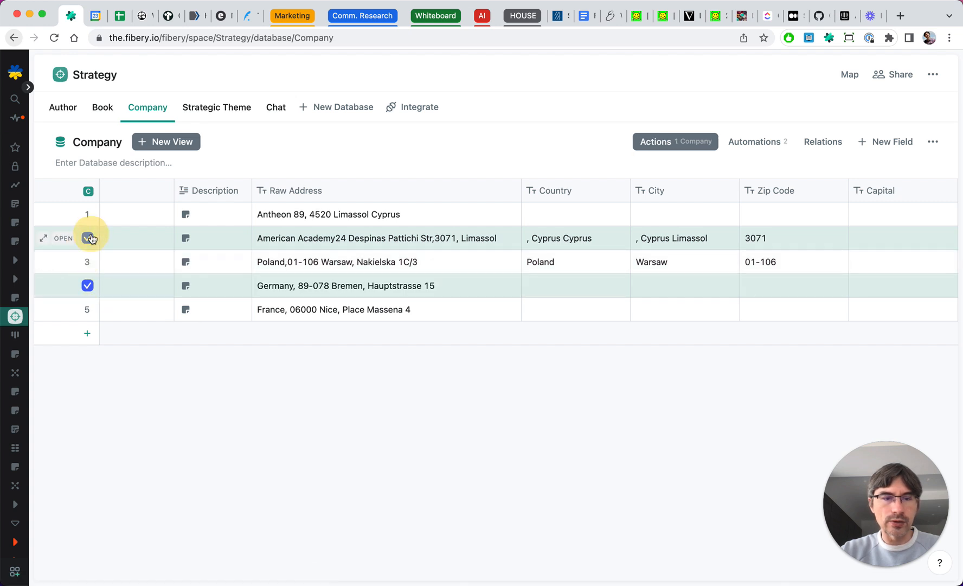
left_click(670, 150)
left_click(699, 198)
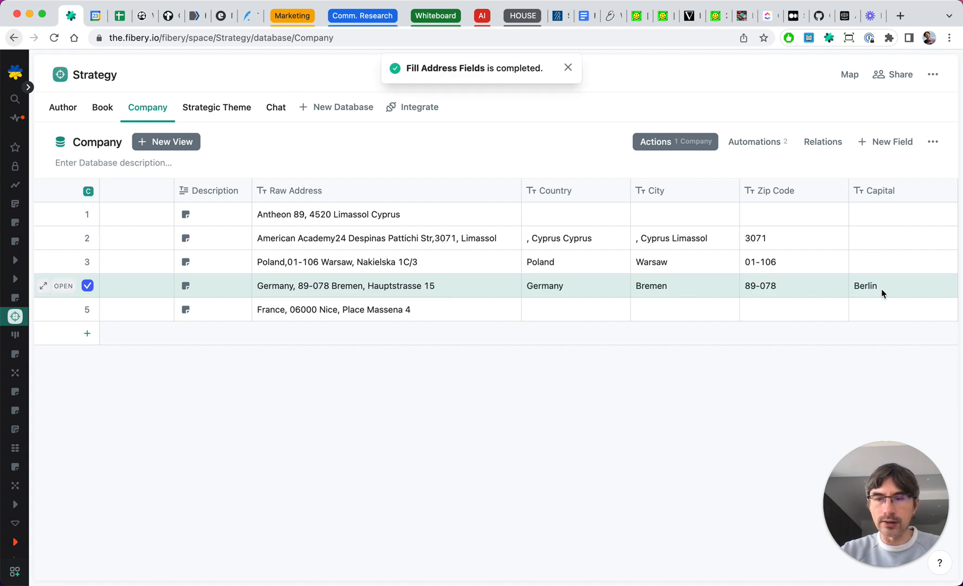
left_click(567, 67)
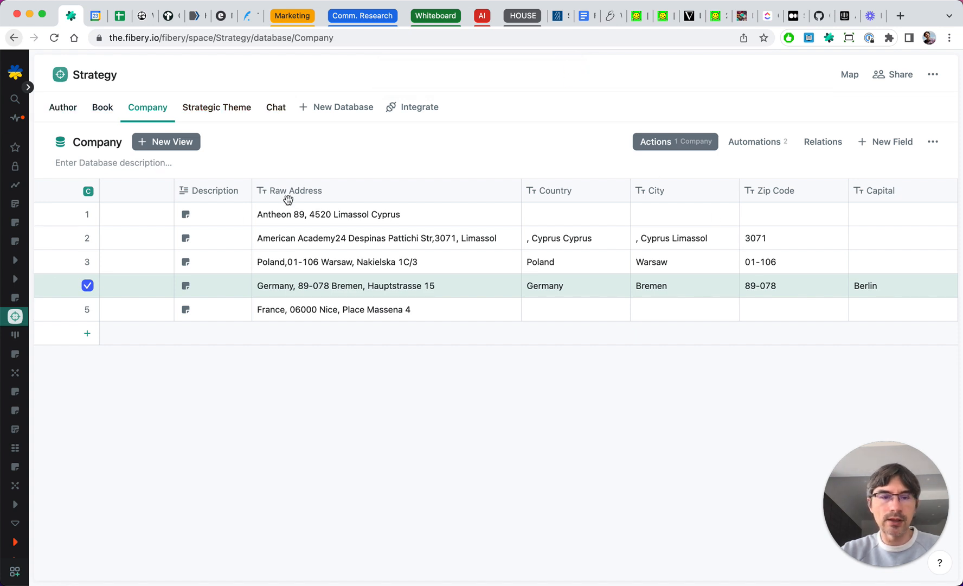
- Run Fill Address Fields on the France row alone, then deselect it
left_click(87, 310)
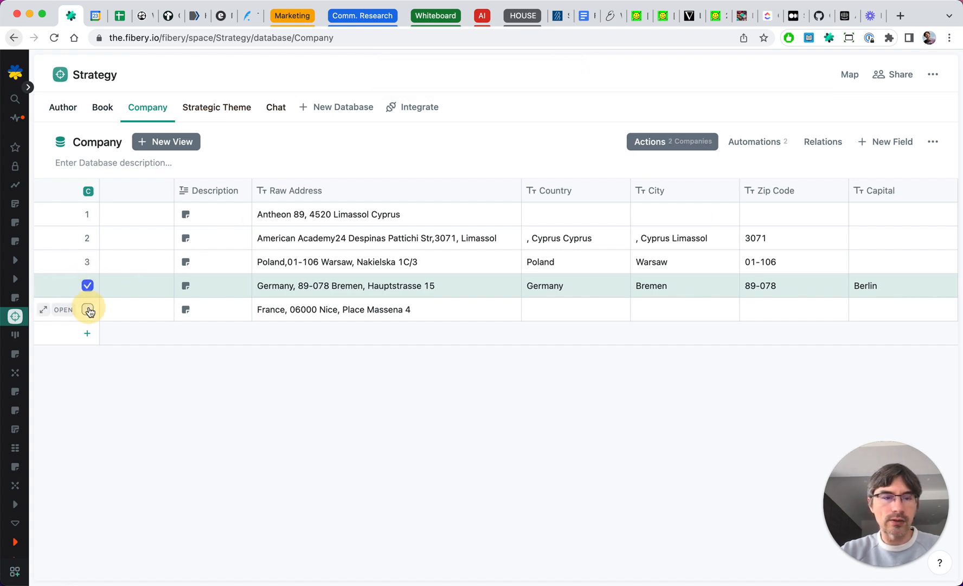
left_click(660, 142)
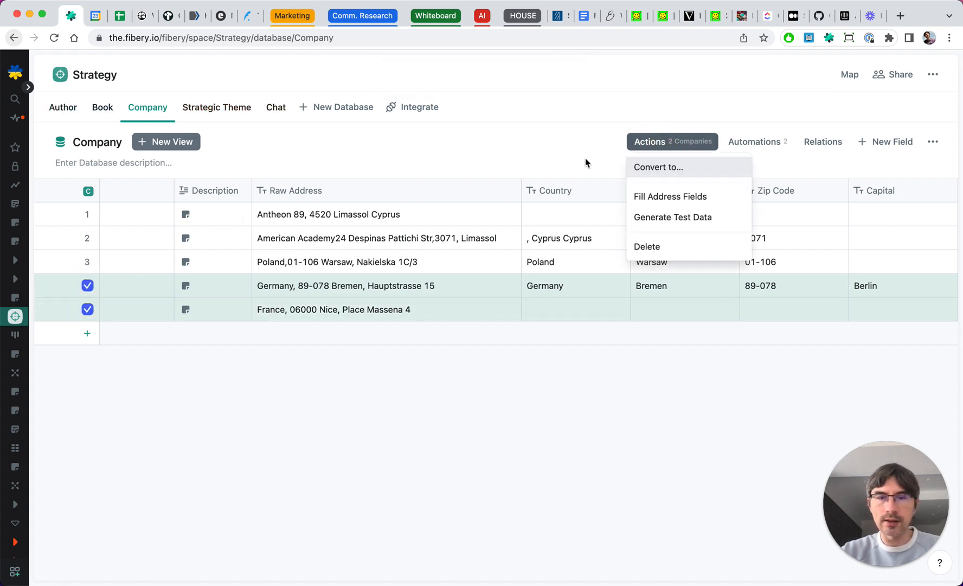
left_click(87, 285)
left_click(686, 142)
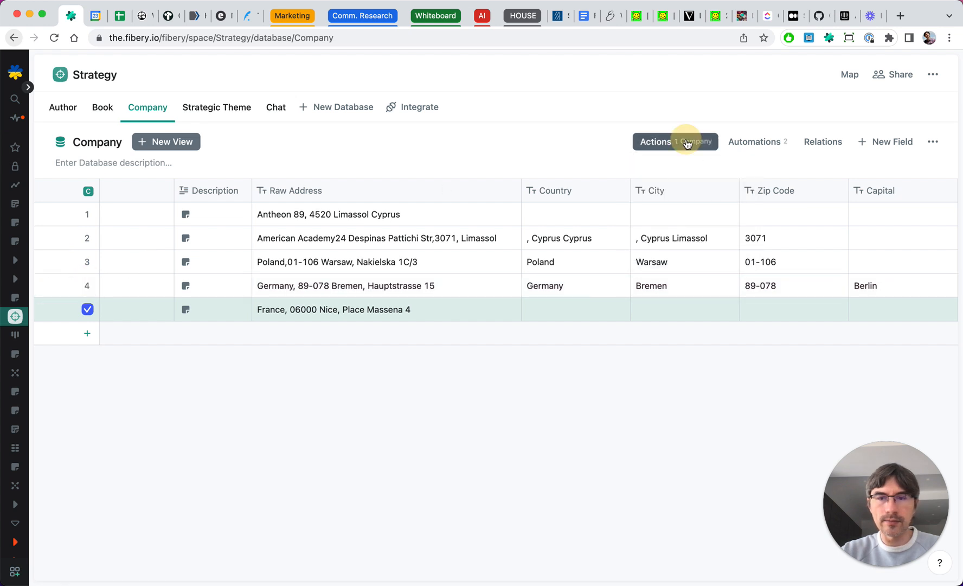
left_click(670, 199)
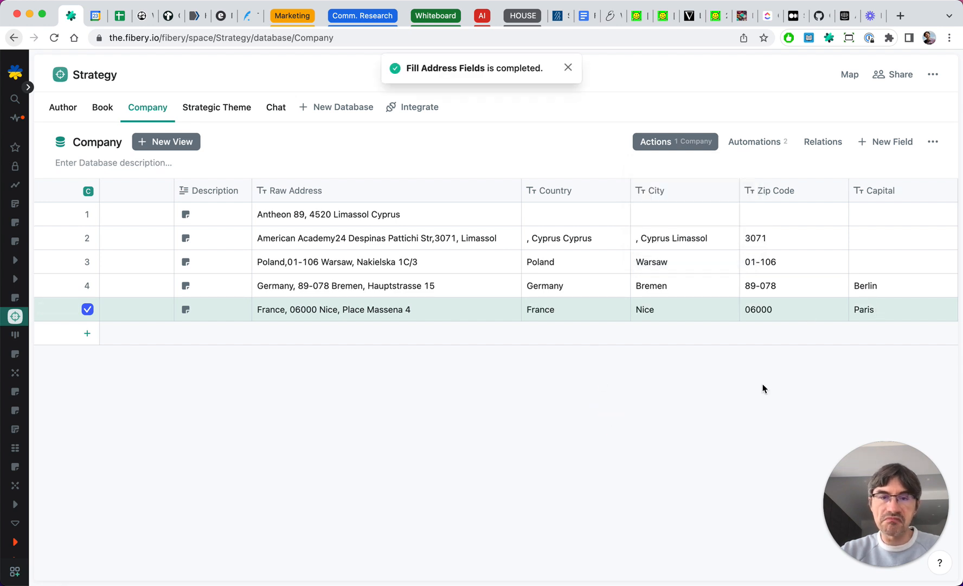
left_click(567, 67)
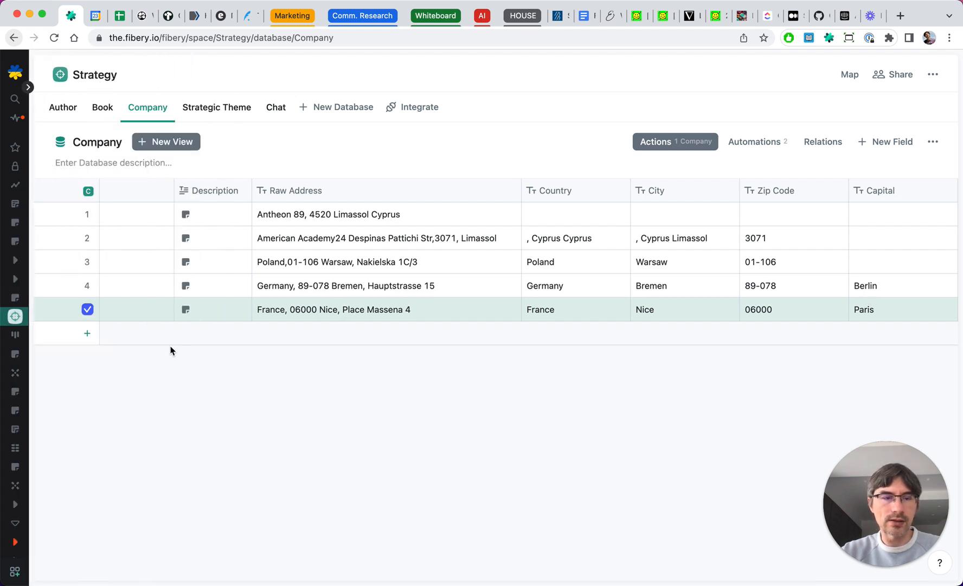
left_click(90, 310)
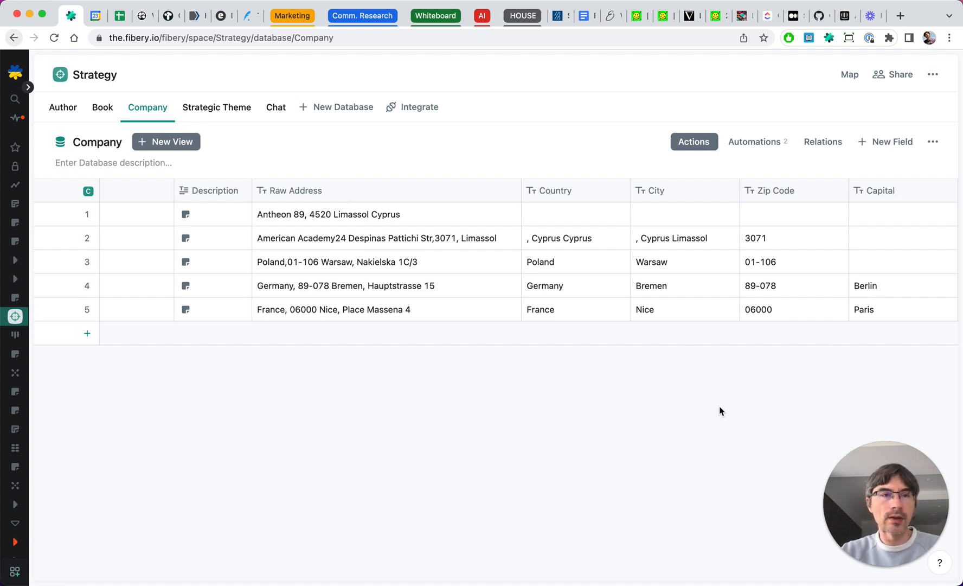
- Open the Some Chat record in the Chat database and look through its conversation
scroll(675, 241, "left", 2)
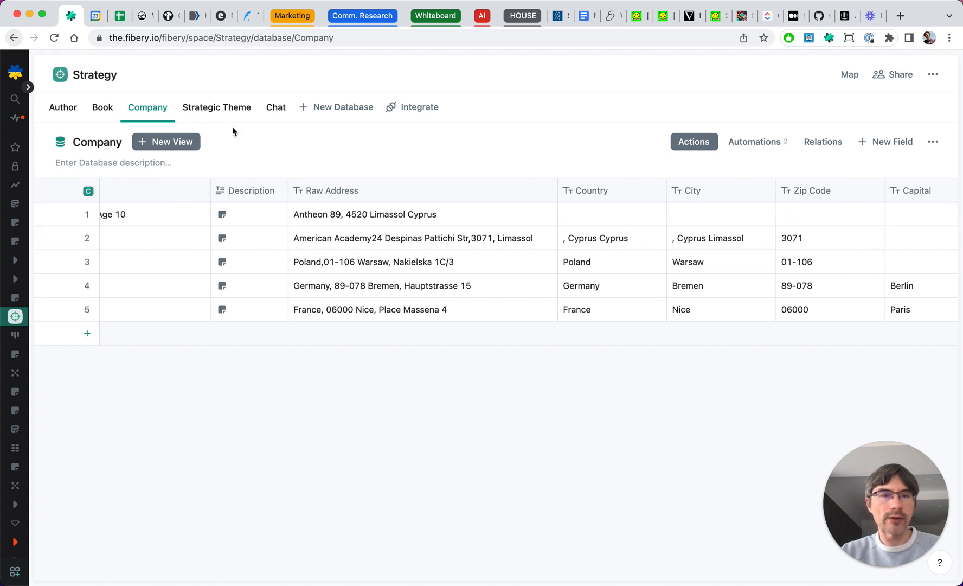
left_click(276, 111)
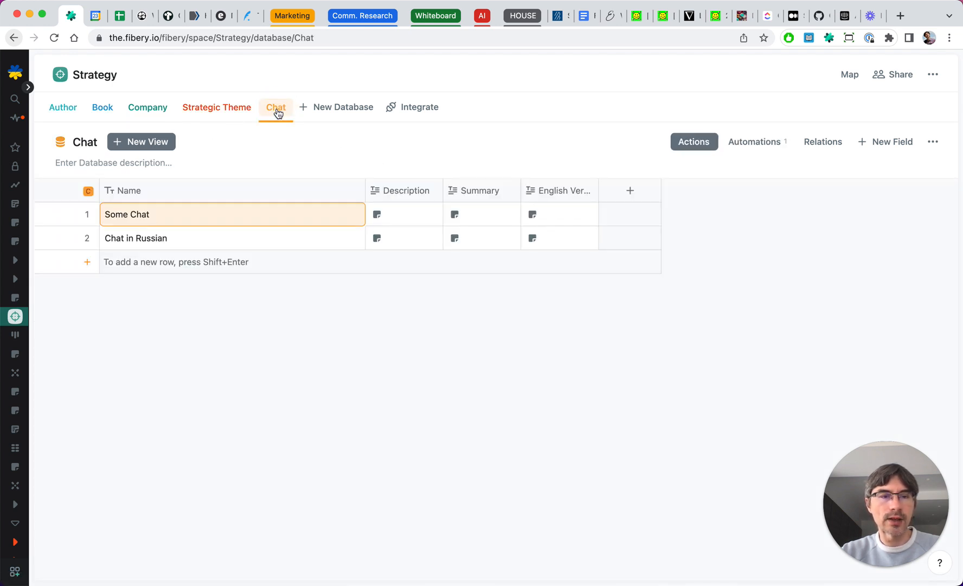
left_click(63, 216)
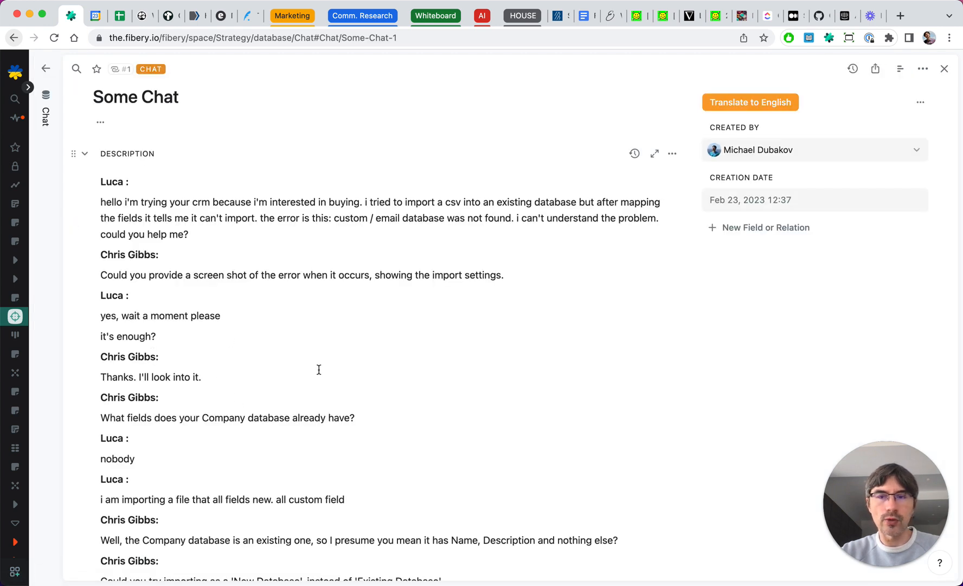
scroll(319, 369, "down", 6)
scroll(319, 369, "up", 6)
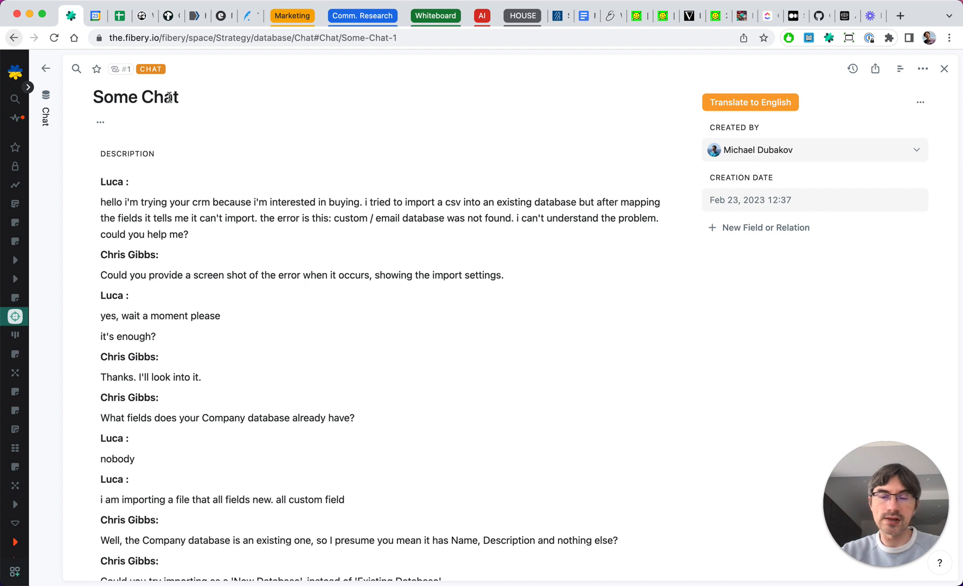
- Add a Number field named Sentiment Score to the chat, with the 1,000 separator turned off
left_click(754, 229)
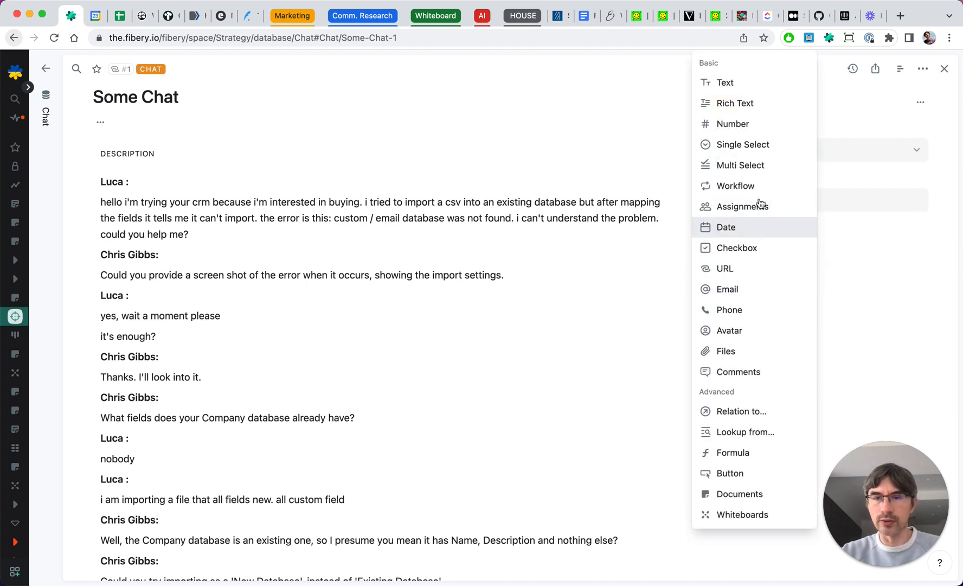
left_click(747, 124)
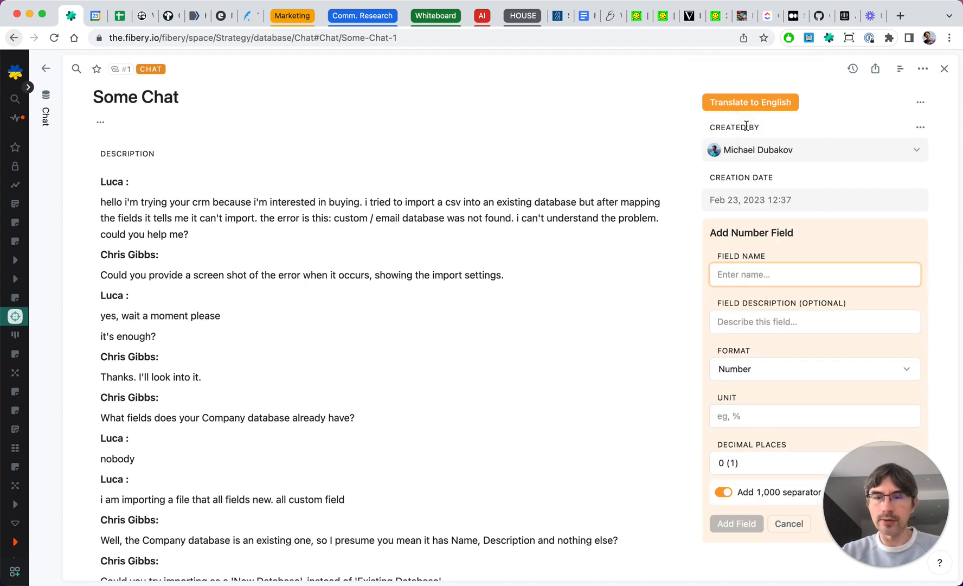
type("Sentiment")
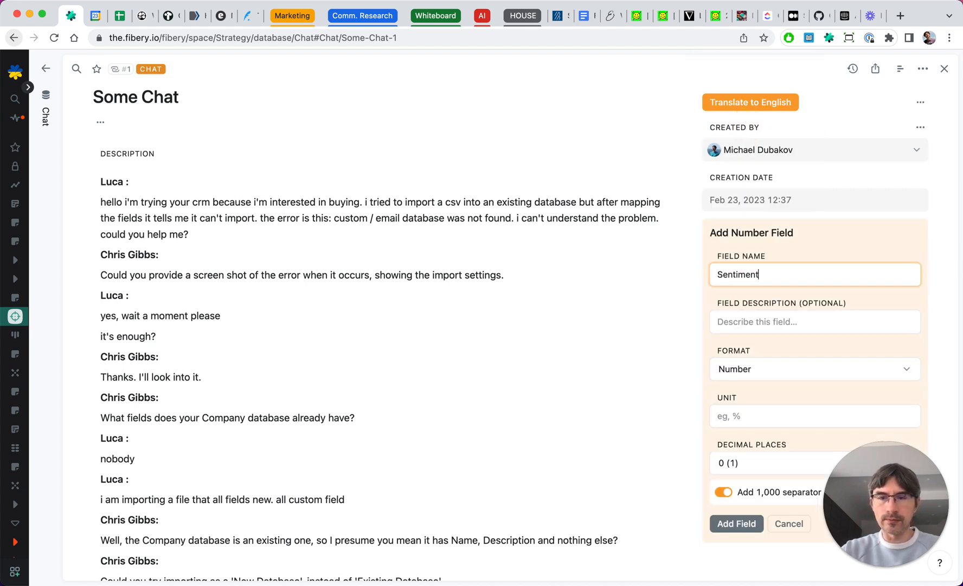
left_click(722, 491)
left_click(723, 491)
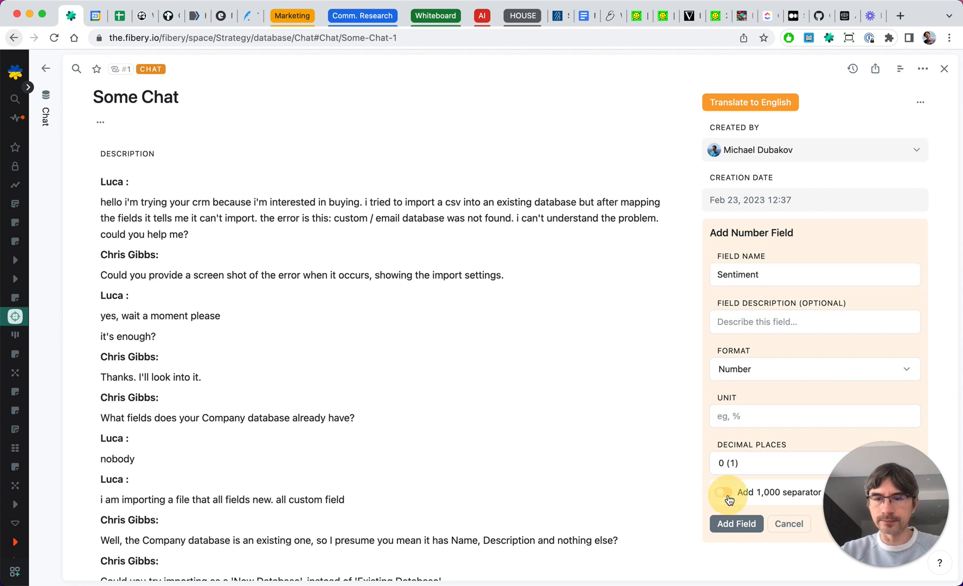
double_click(789, 276)
key("BackSpace")
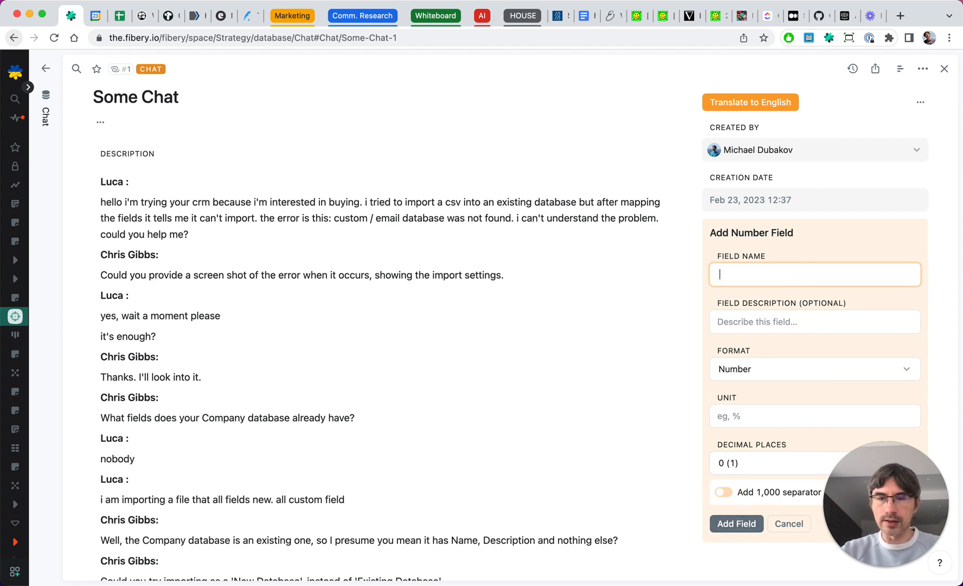
key("super+z")
key("Right")
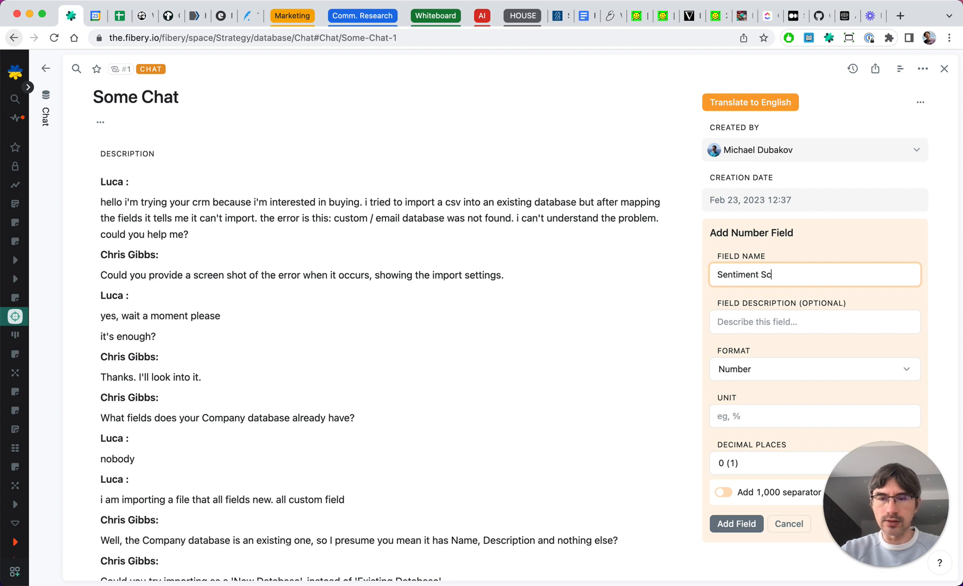
left_click(737, 523)
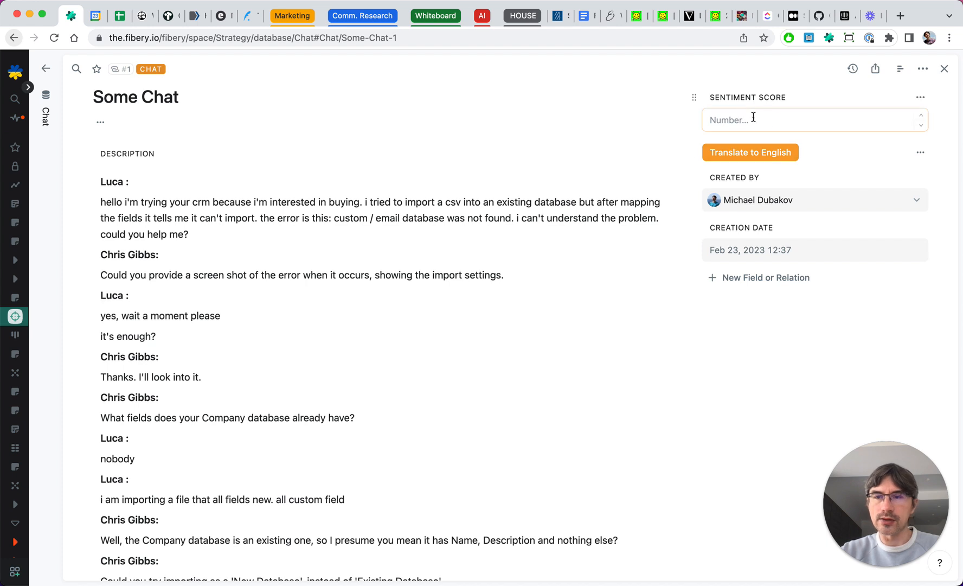
- Add a Button field to the chat titled Calculate Sentiment
left_click(739, 278)
left_click(731, 473)
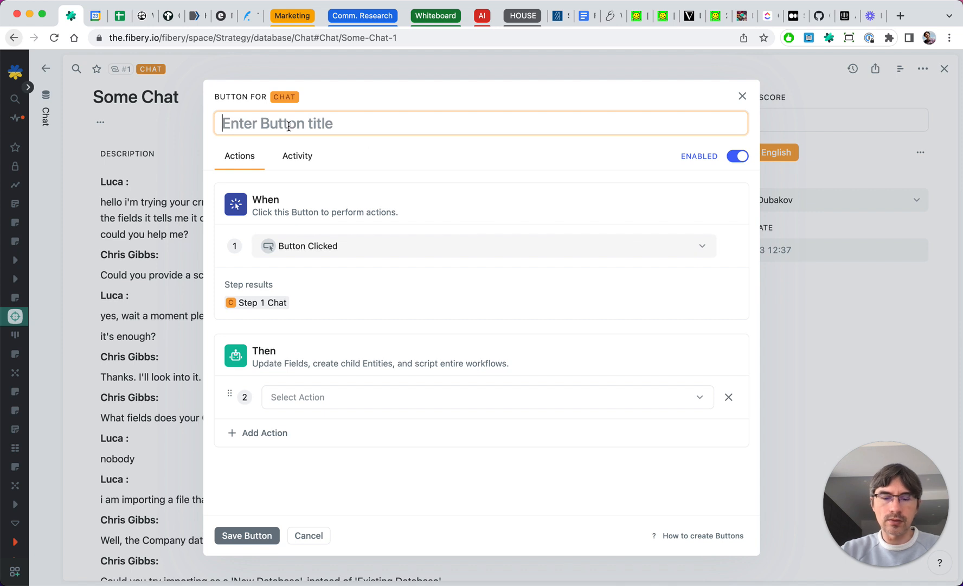
type("Calculate Sentiment")
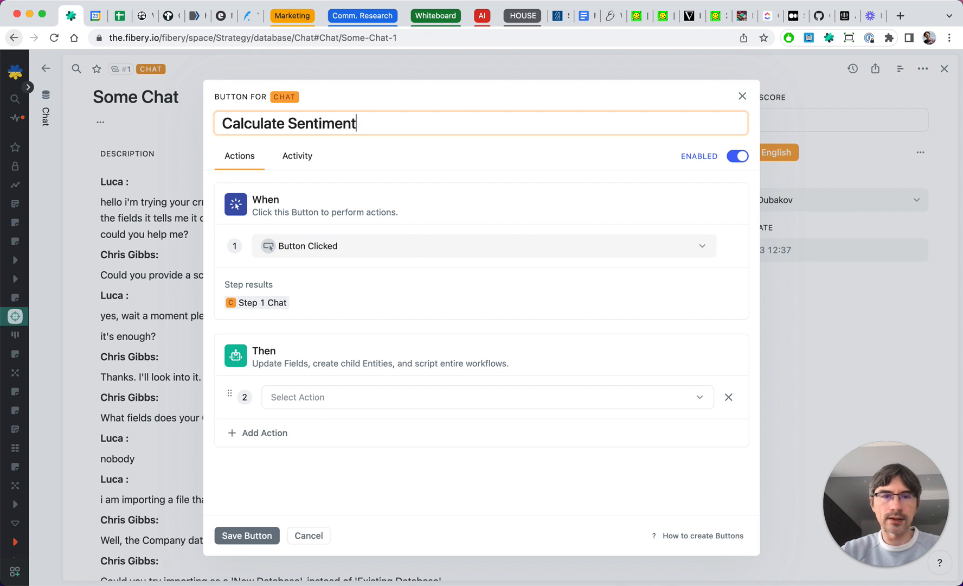
- Add an Update action to the button that sets the Sentiment Score field
left_click(311, 397)
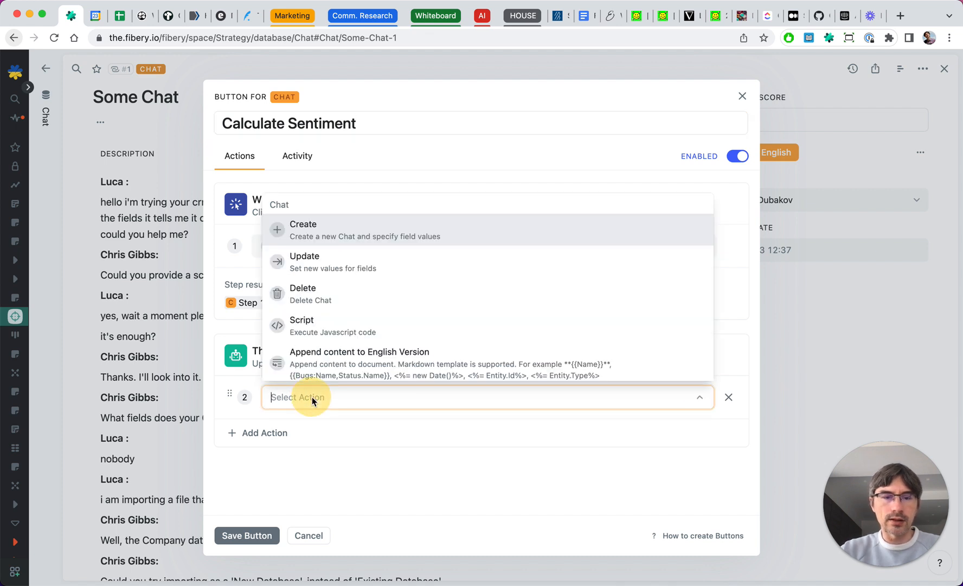
left_click(310, 260)
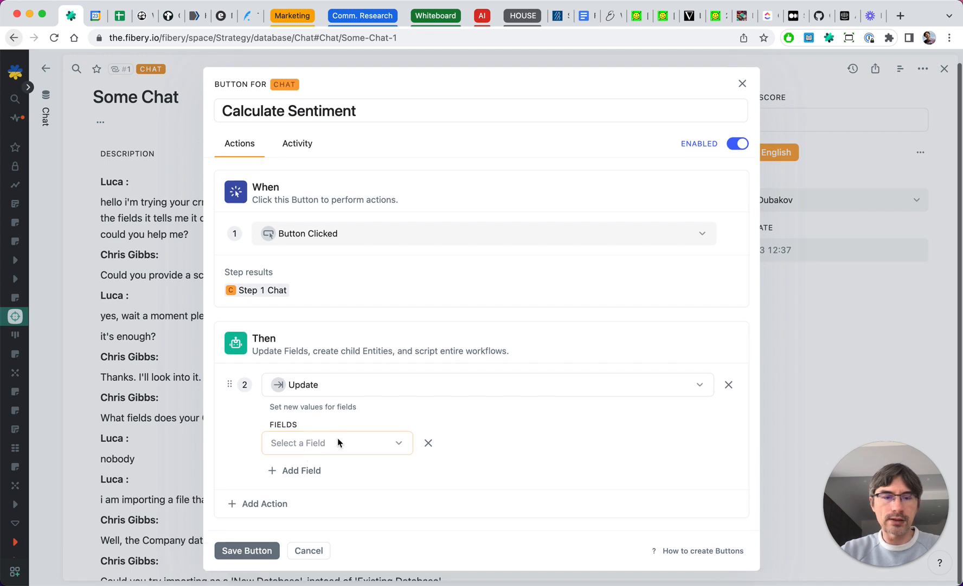
left_click(337, 438)
left_click(306, 494)
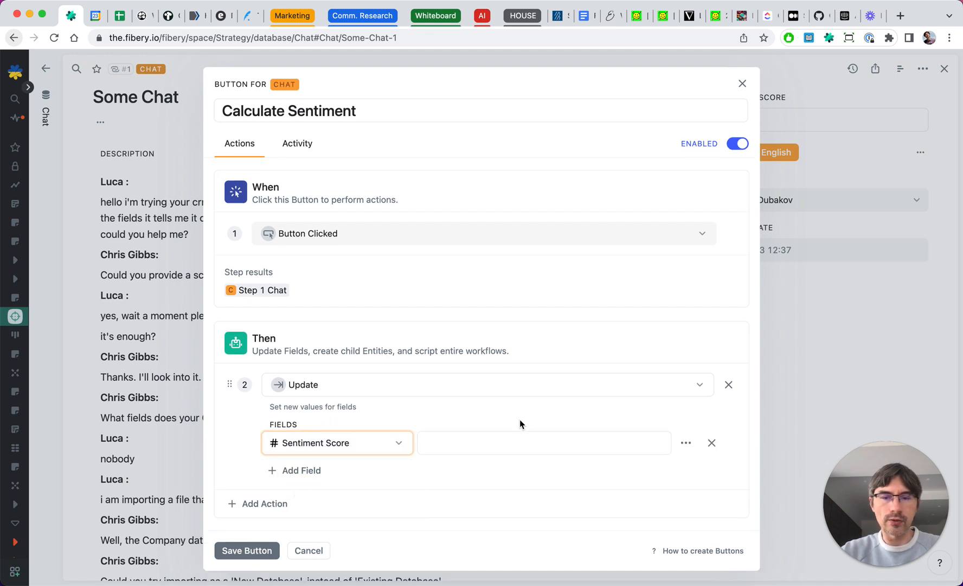
- Set Sentiment Score to Call AI with the prompt 'Analyze sentiment of the text below and calculate sentiment number using 1-100 scale'
left_click(686, 443)
left_click(719, 378)
left_click(400, 380)
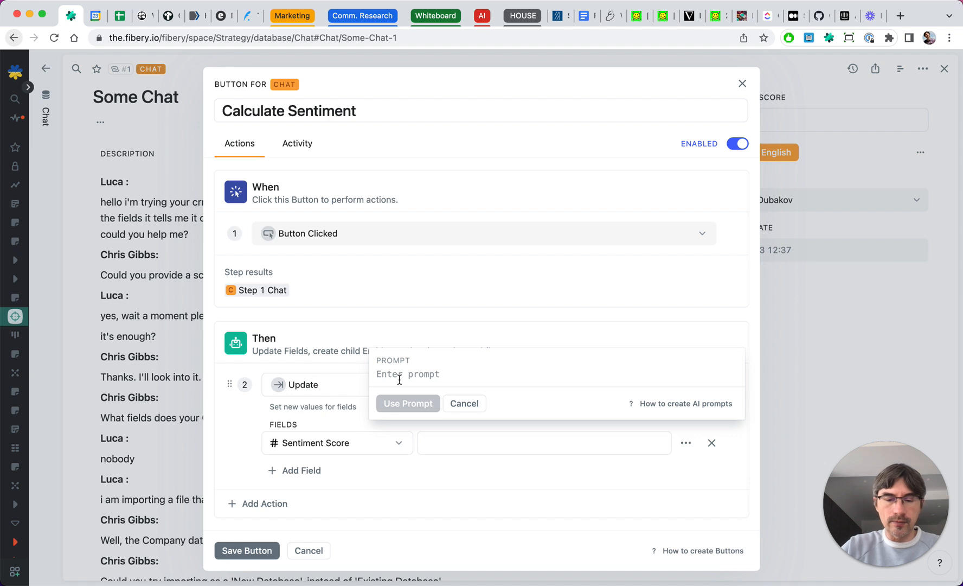
type("Ana")
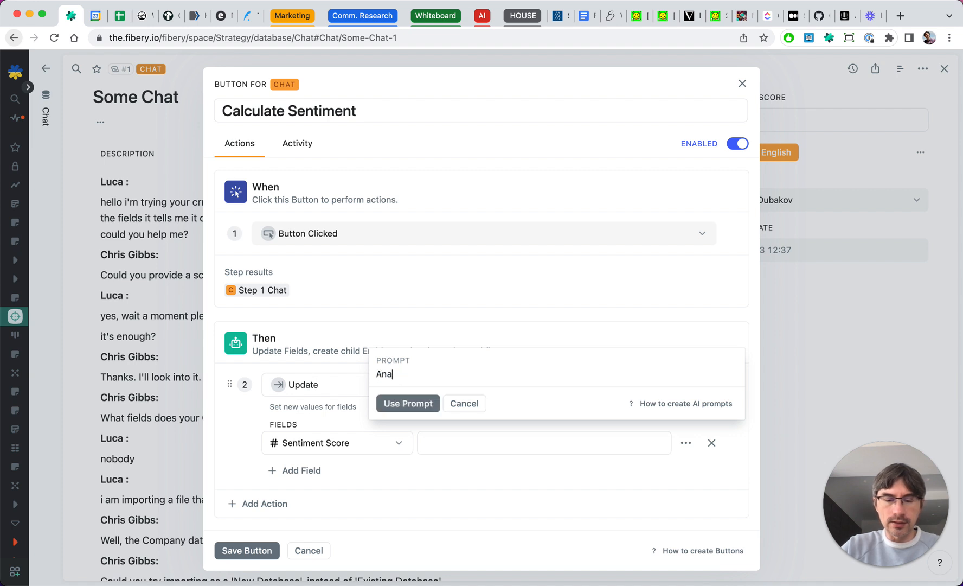
type("lyze sentiment of the text bel")
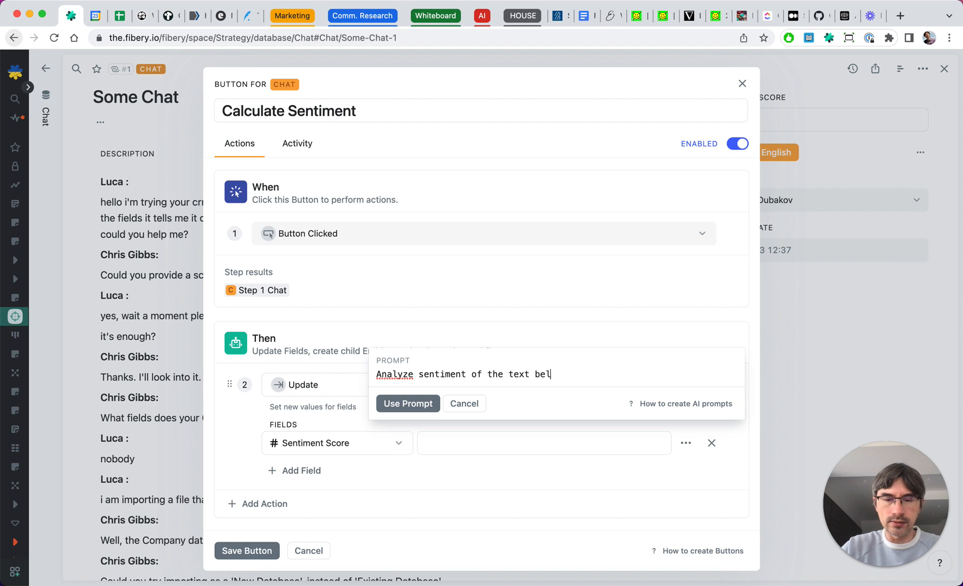
type("ow and calculate")
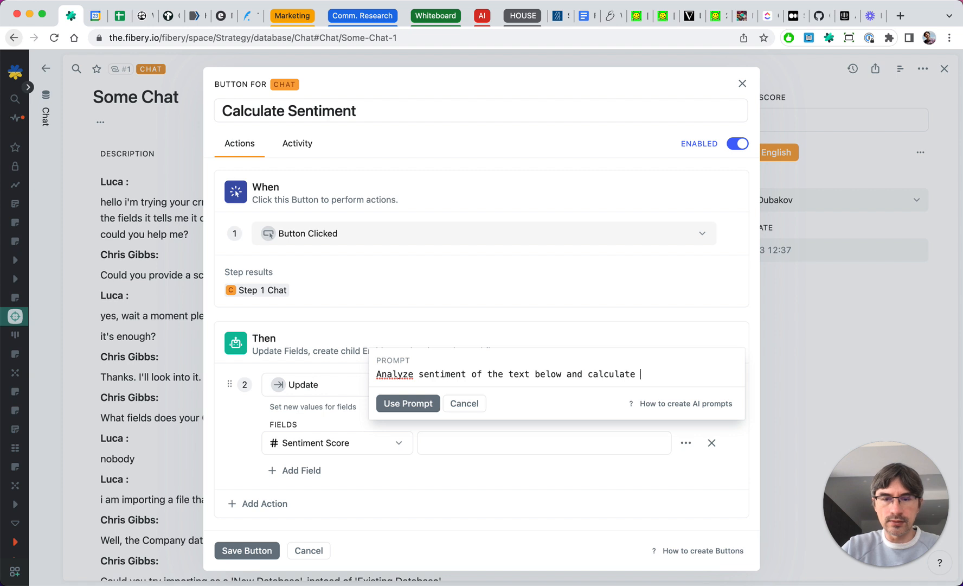
type(" en")
key("BackSpace")
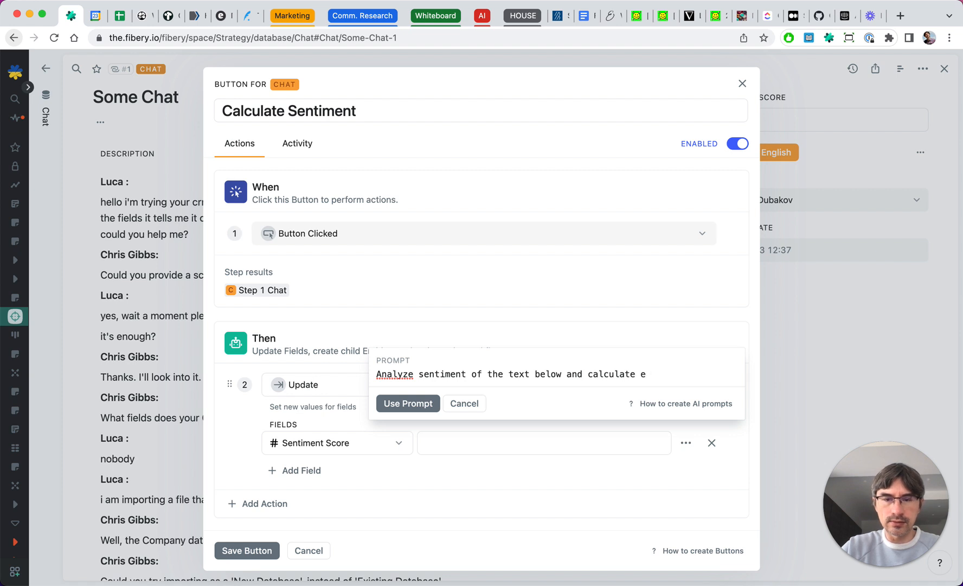
type("ntiment number fro,")
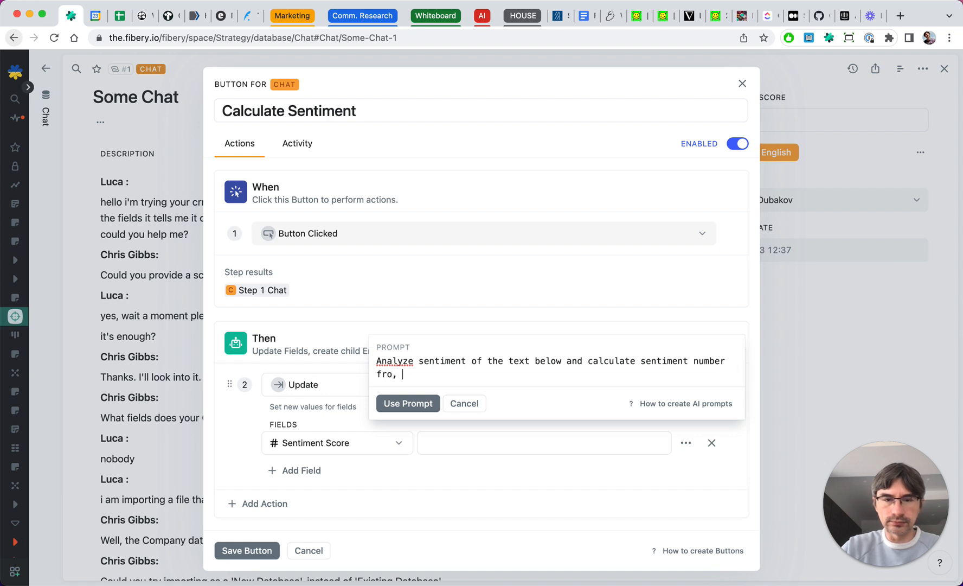
key("BackSpace")
key("BackSpace")
type("using 1-100 scapele")
key("Return")
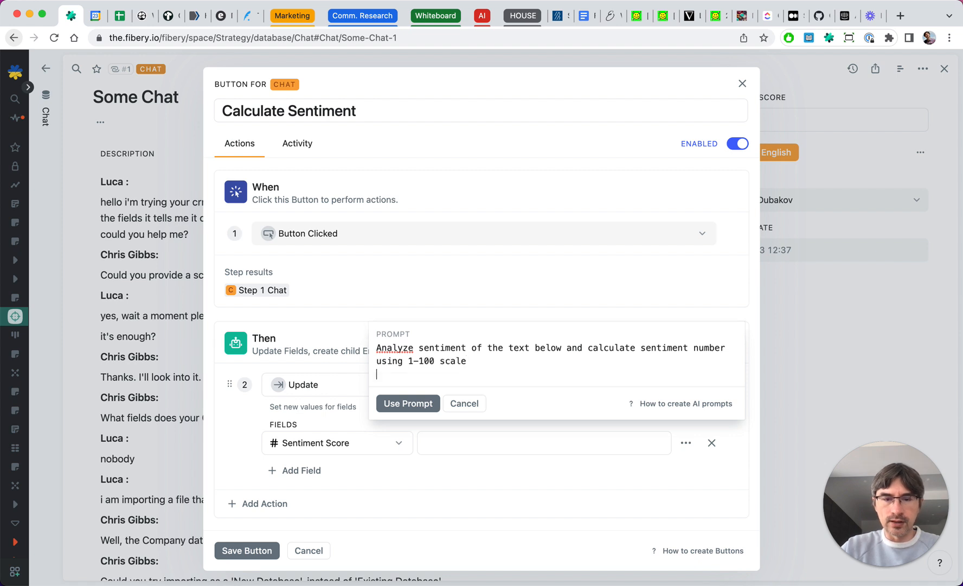
- Append the Description field between triple quotes to the prompt, apply it, save the button and run it on the chat
type("\"\"\"")
key("Return")
type("{{}}Desc")
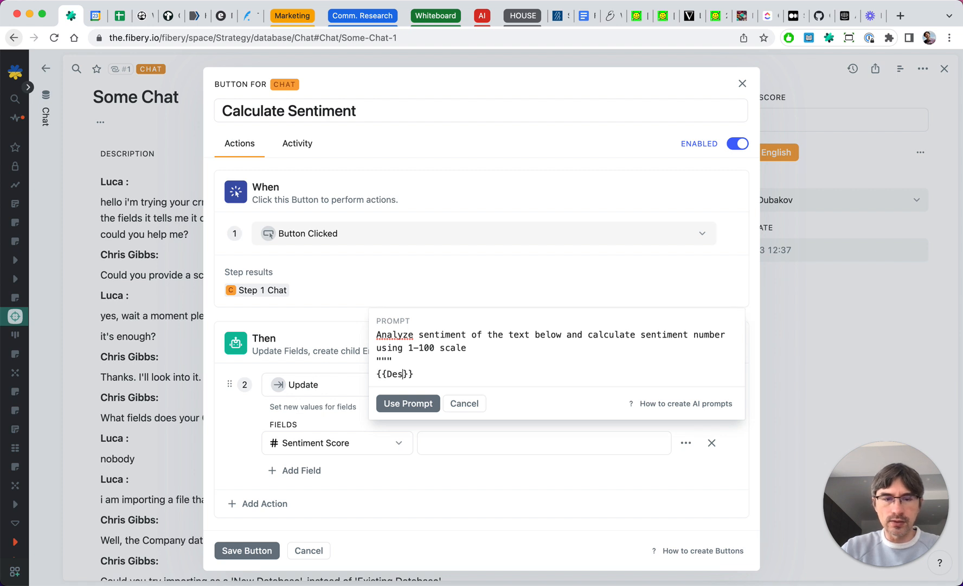
type("ription")
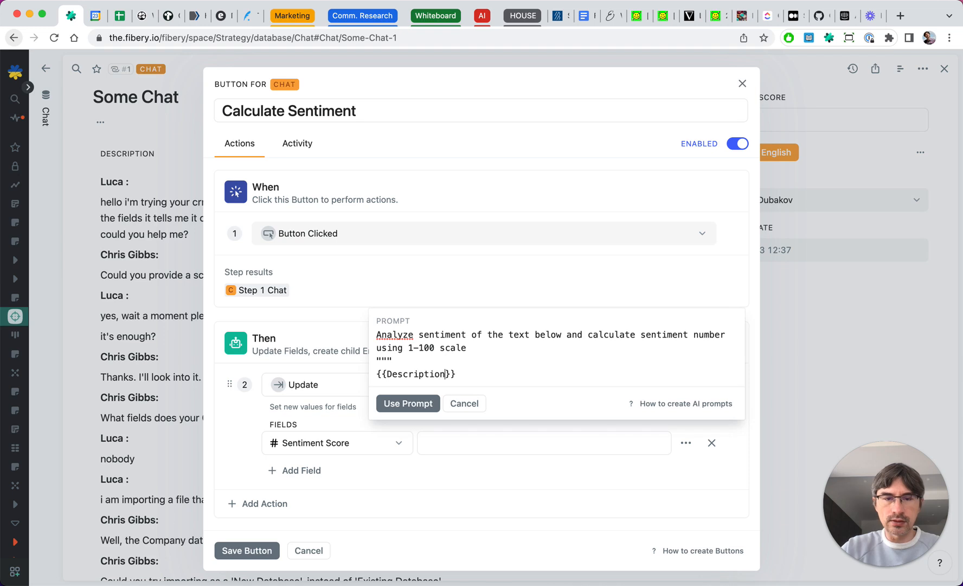
key("Return")
type("\"")
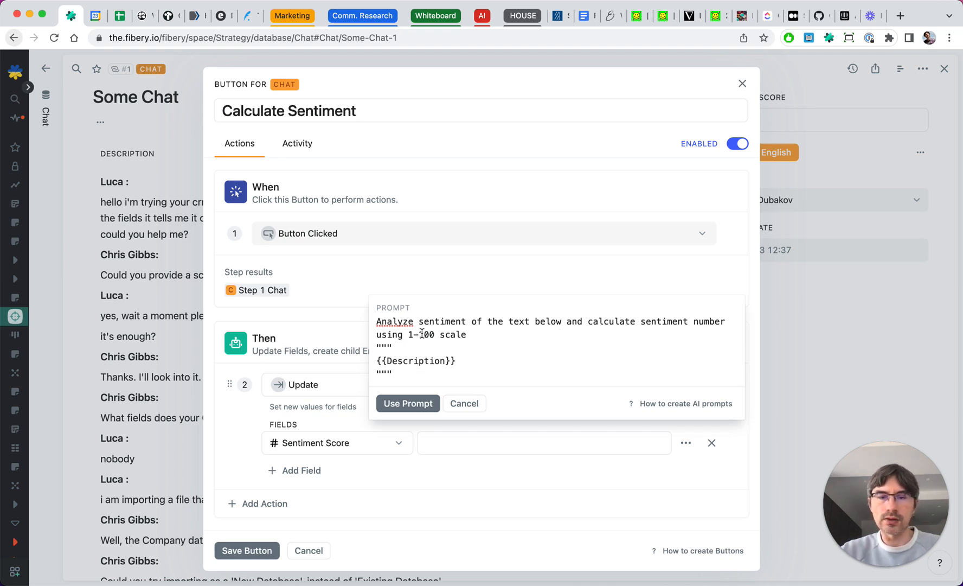
left_click(407, 403)
left_click(256, 550)
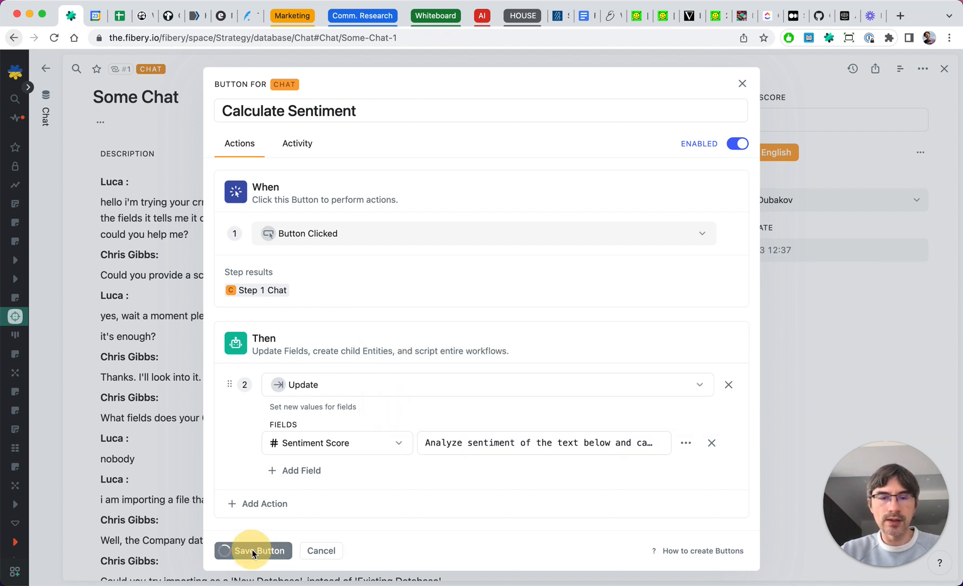
left_click(740, 184)
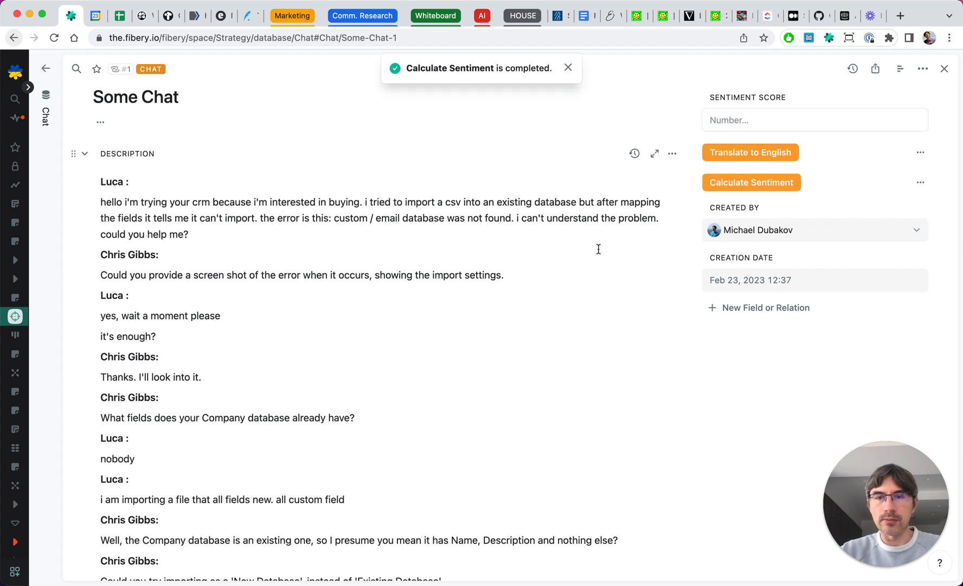
left_click(569, 69)
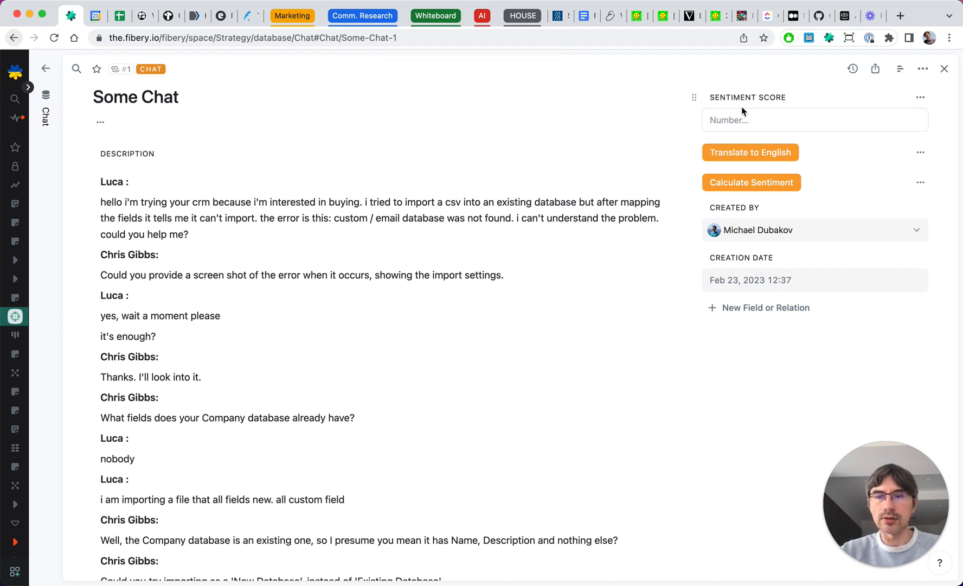
- Revise the button's AI prompt to 'calculate sentiment single number' and add 'Return a number', then save and run the button
left_click(921, 182)
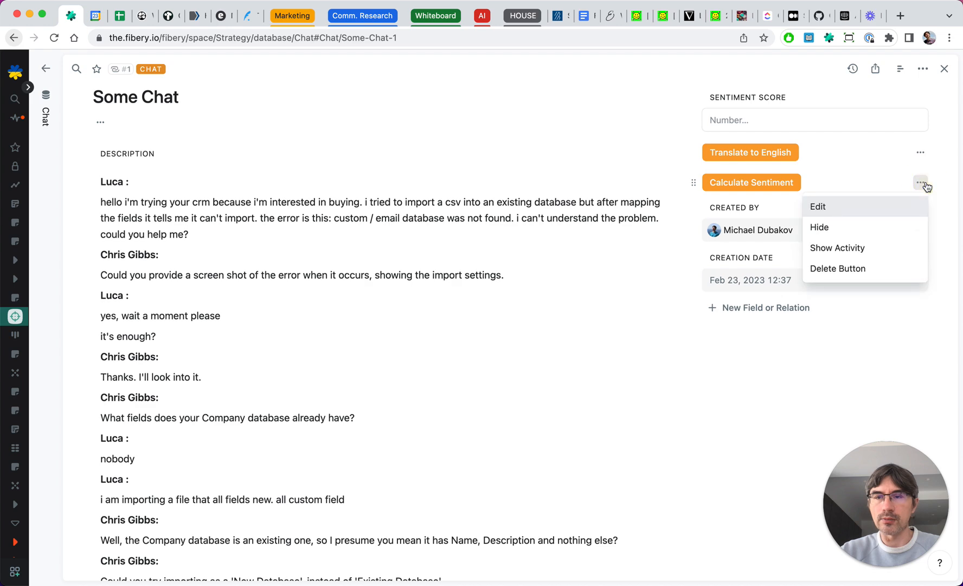
left_click(820, 207)
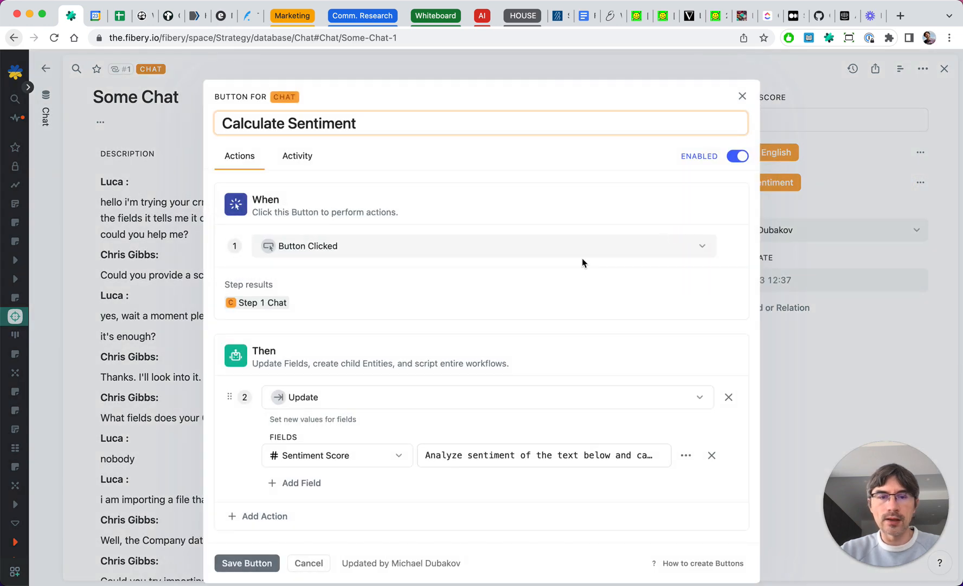
left_click(687, 456)
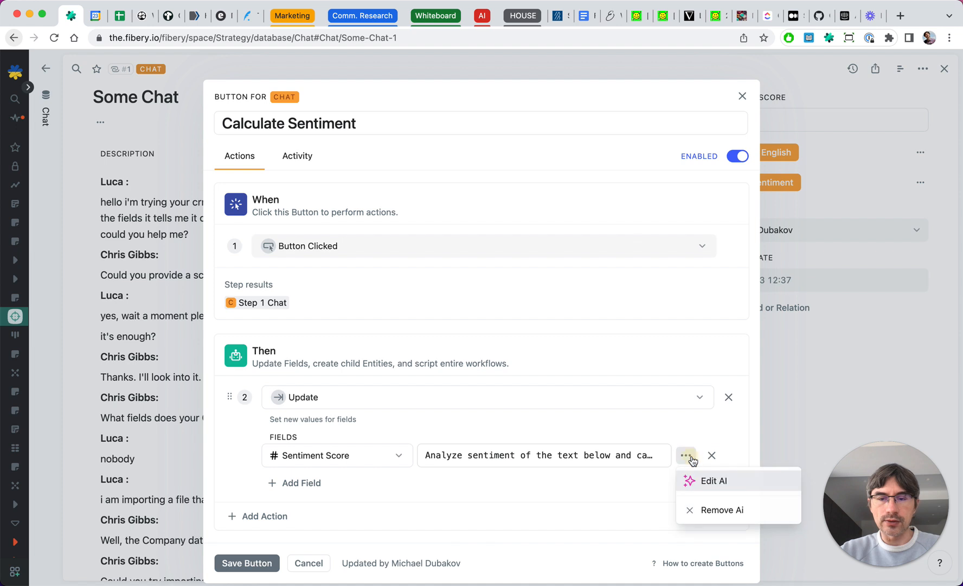
left_click(705, 478)
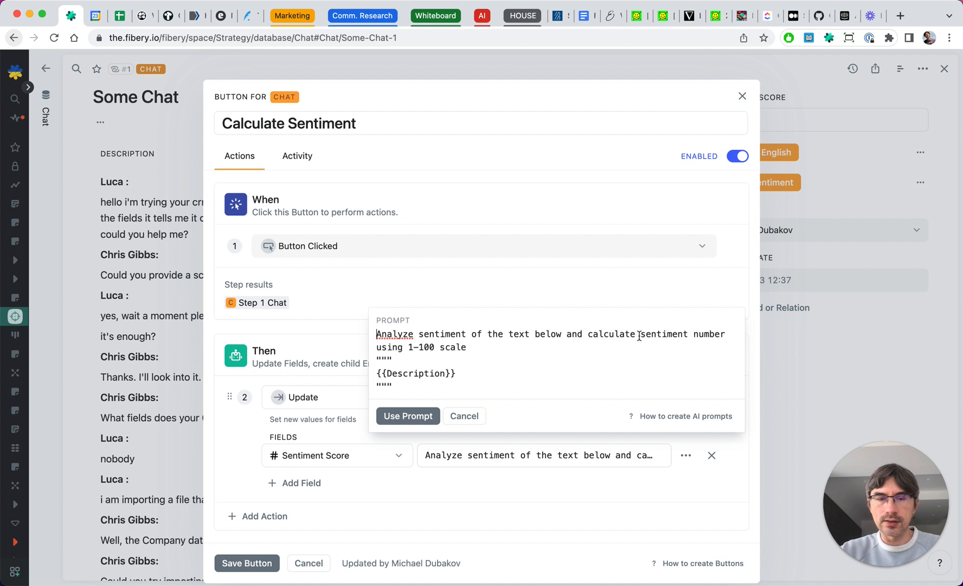
left_click(472, 345)
left_click(688, 333)
type("single")
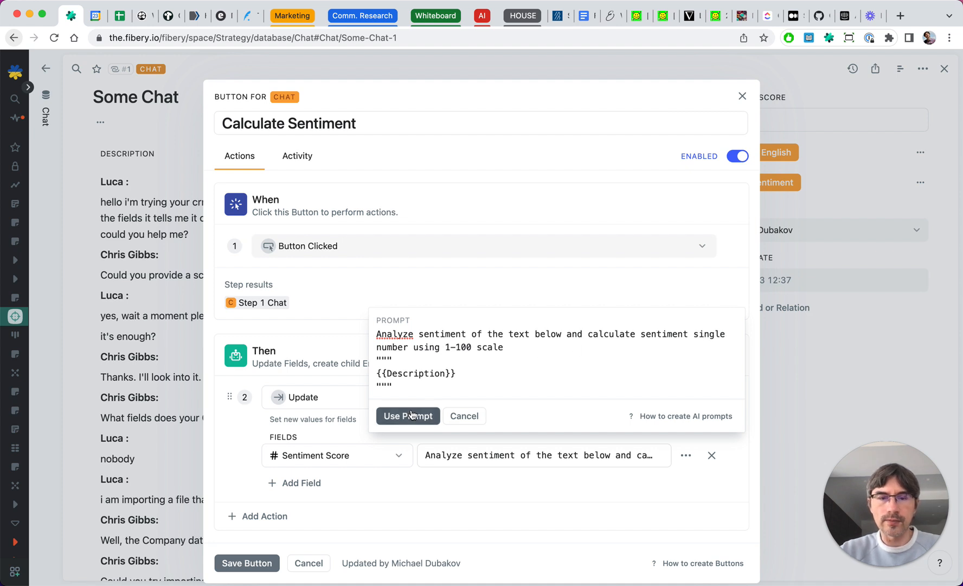
left_click(518, 346)
type(". Return a number")
left_click(389, 416)
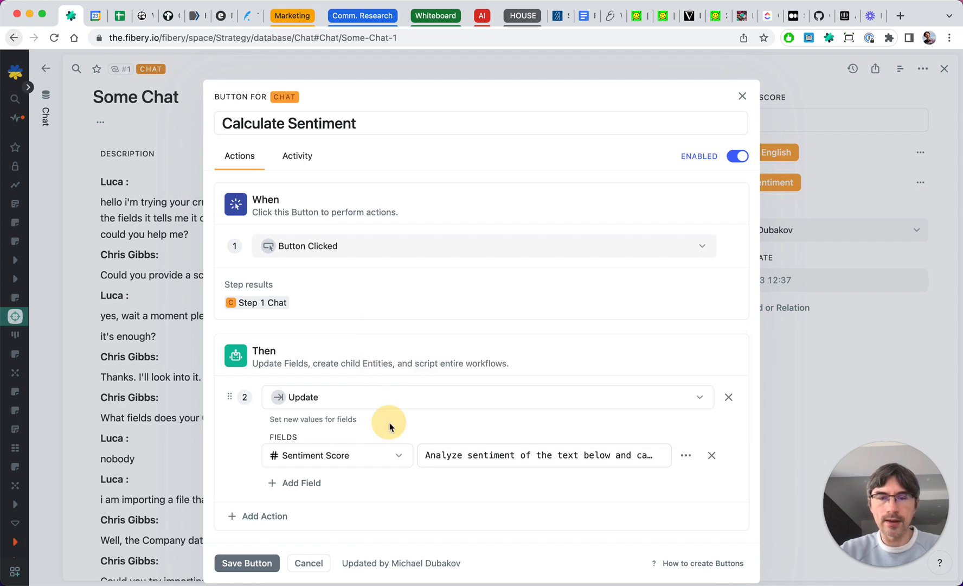
left_click(250, 560)
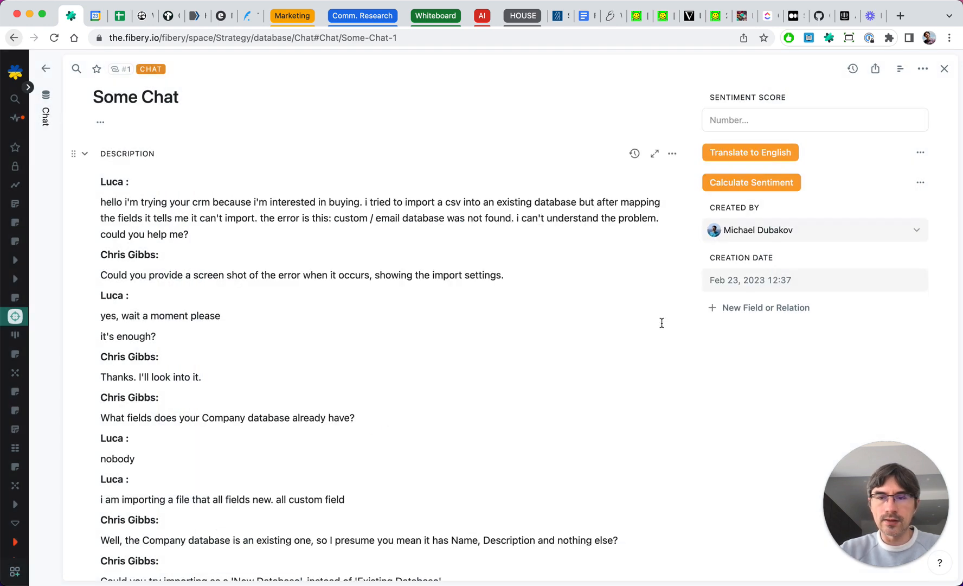
left_click(746, 183)
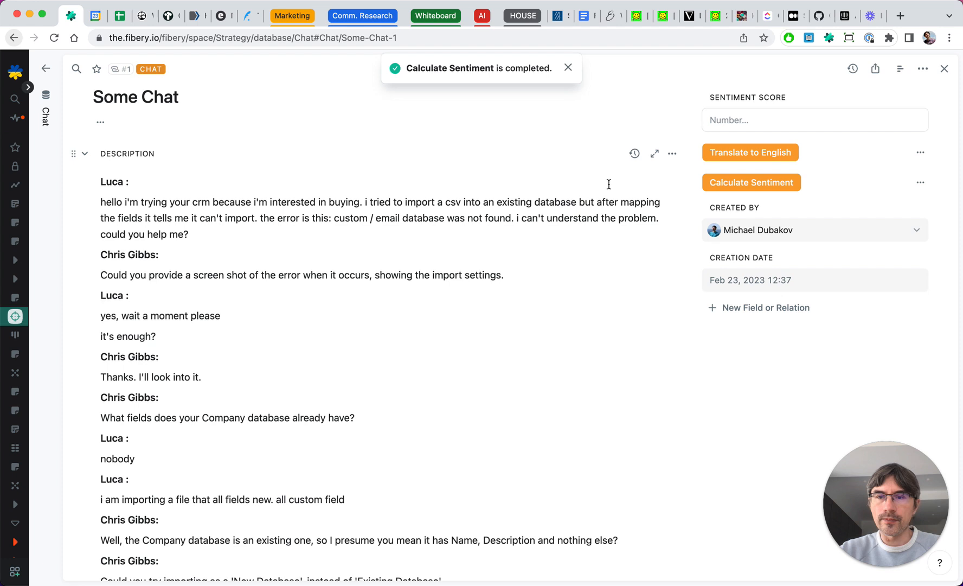
left_click(569, 68)
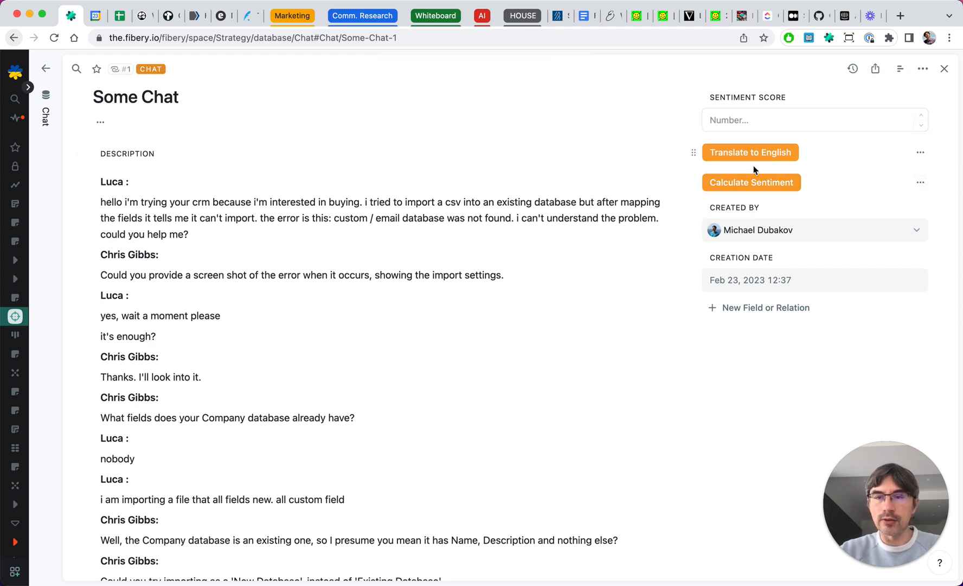
- Copy the button's full AI prompt text and close the button editor without changes
left_click(919, 185)
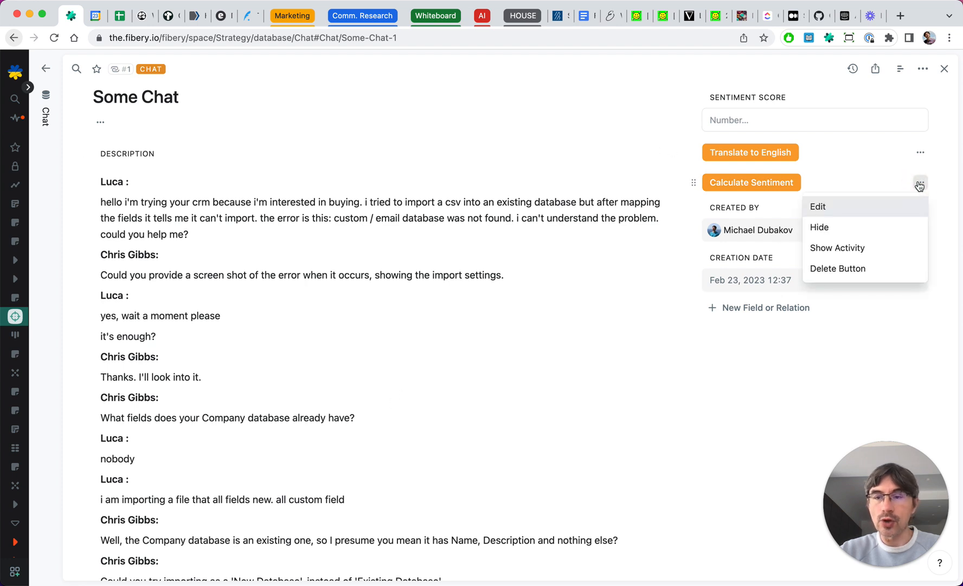
left_click(867, 207)
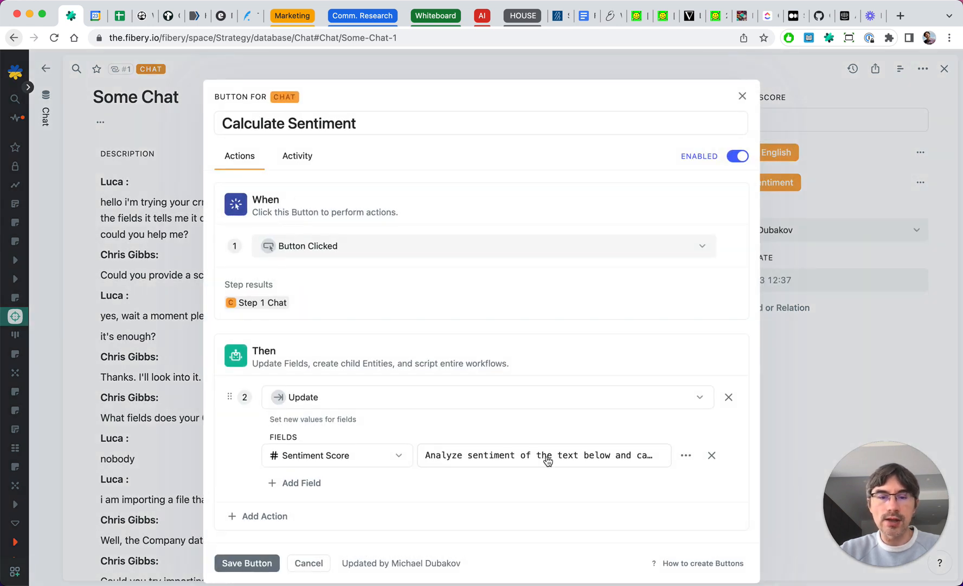
left_click(686, 455)
left_click(702, 481)
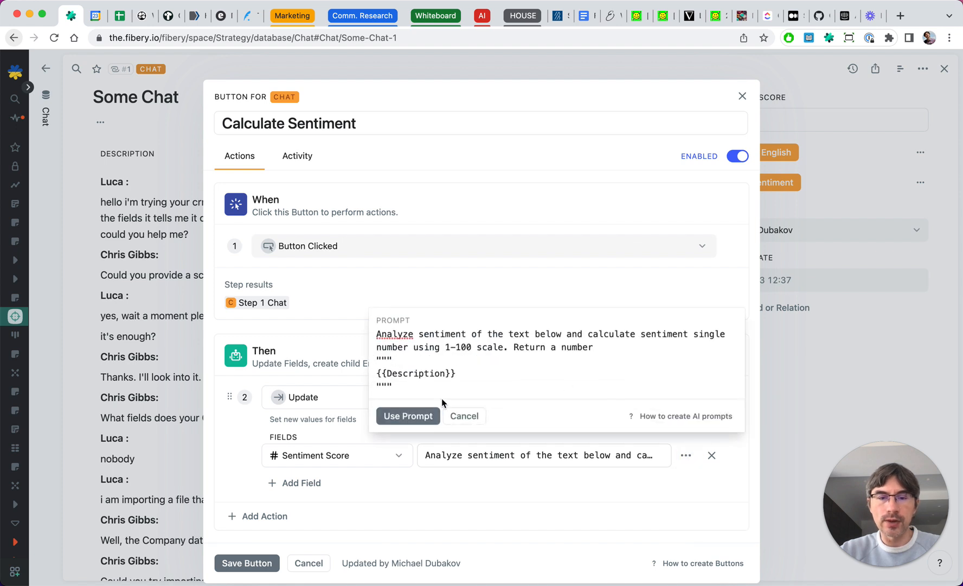
left_click_drag(404, 388, 372, 328)
key("super+c")
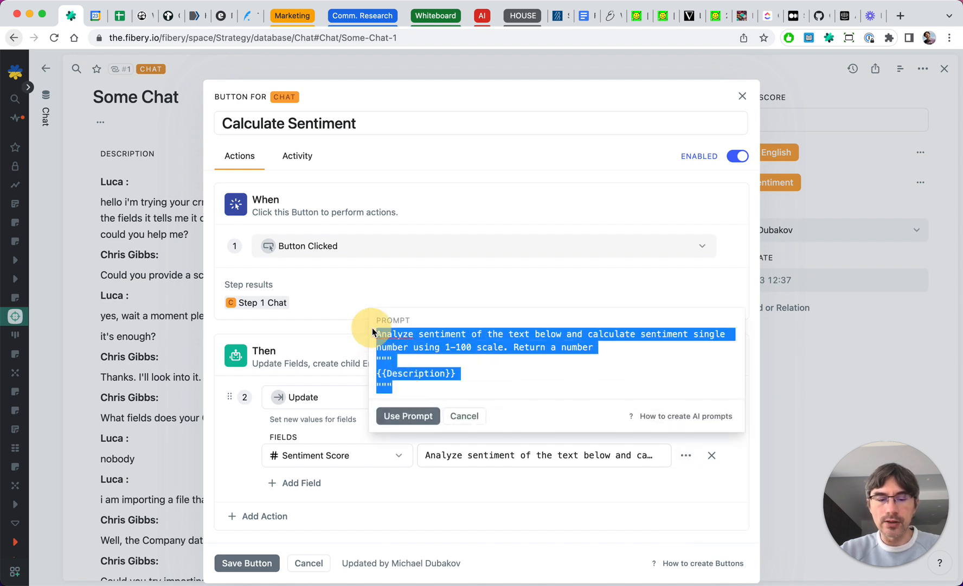
left_click(465, 416)
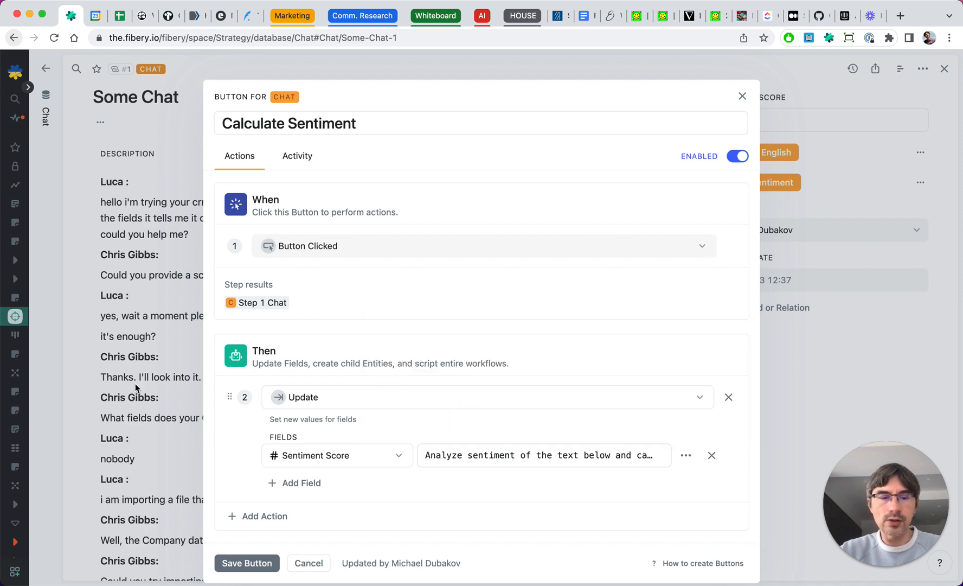
left_click(308, 562)
- Create a custom AI command at the end of the chat description, paste the copied prompt and run it
scroll(200, 461, "down", 10)
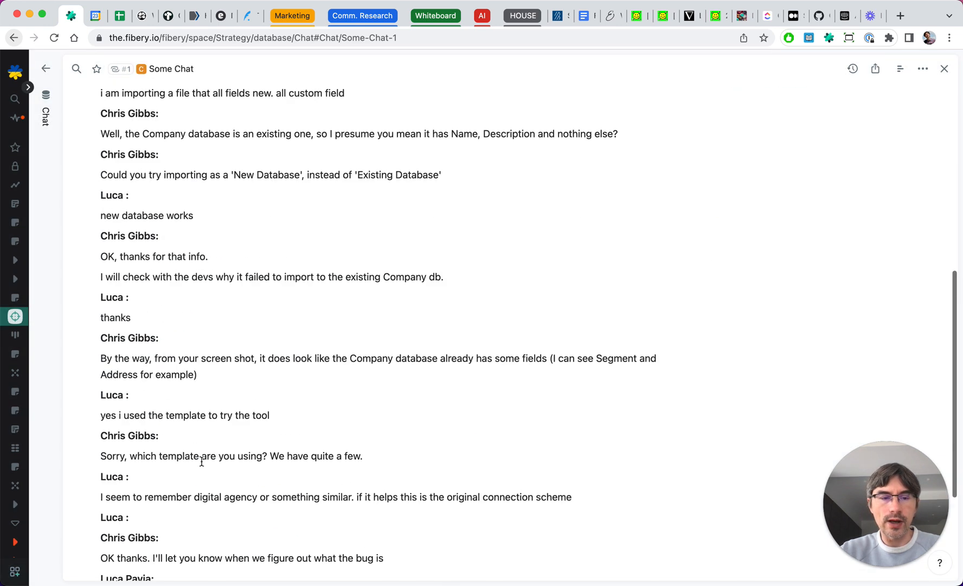
left_click(167, 425)
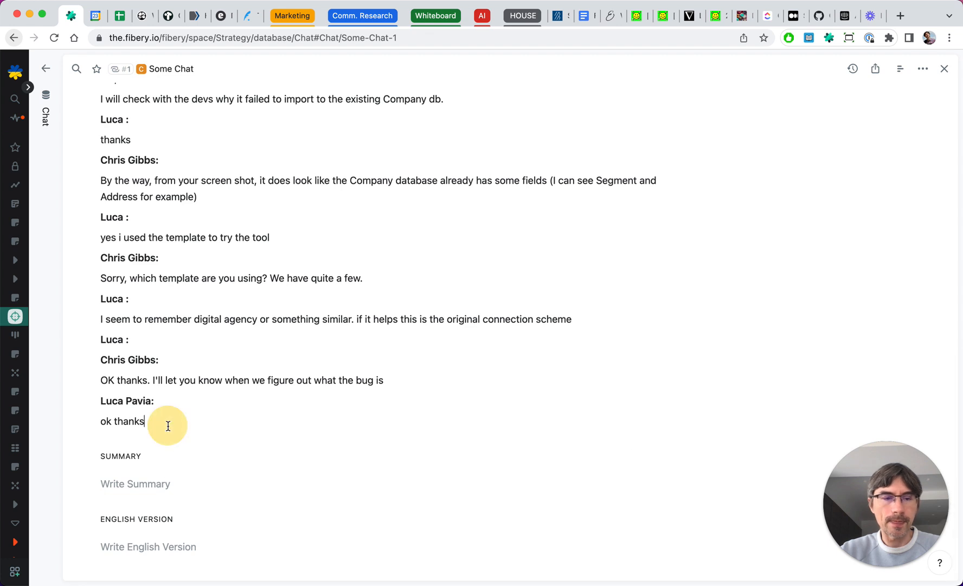
key("Return")
type("//")
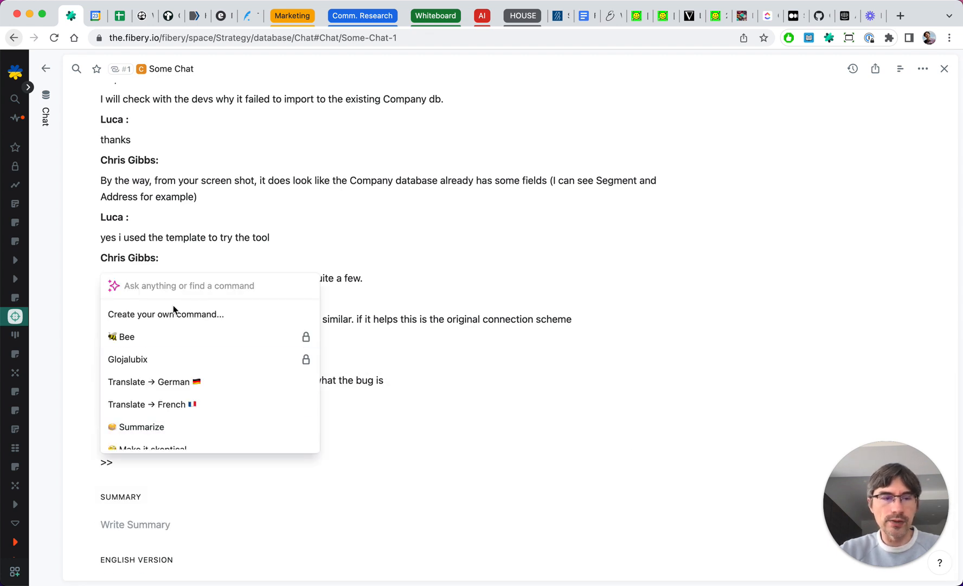
left_click(166, 312)
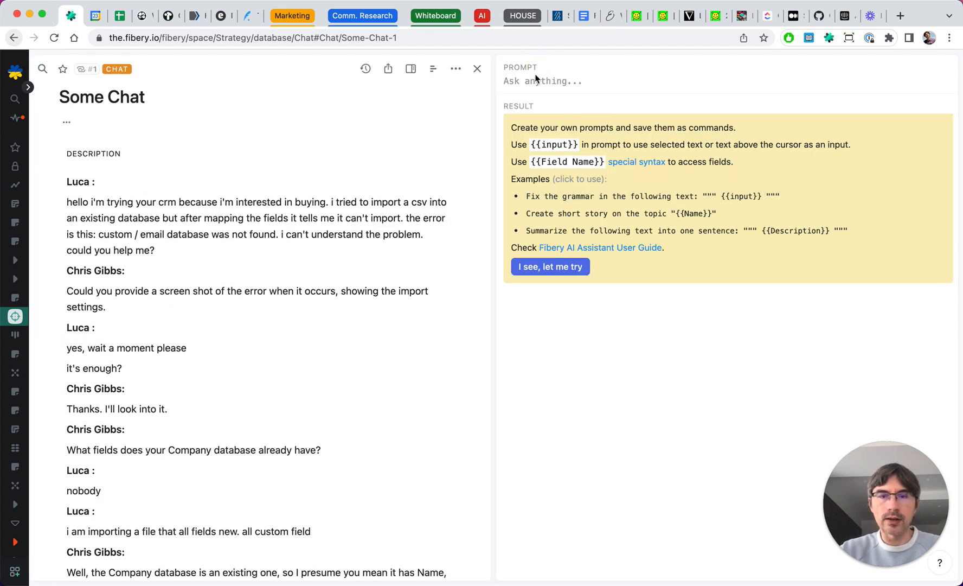
left_click(535, 77)
key("super+v")
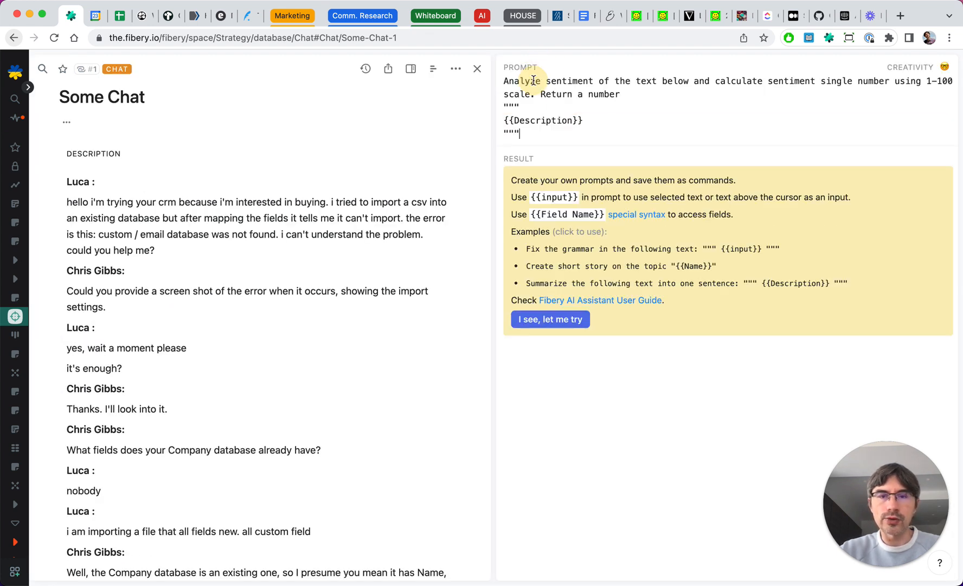
left_click(558, 319)
left_click(522, 250)
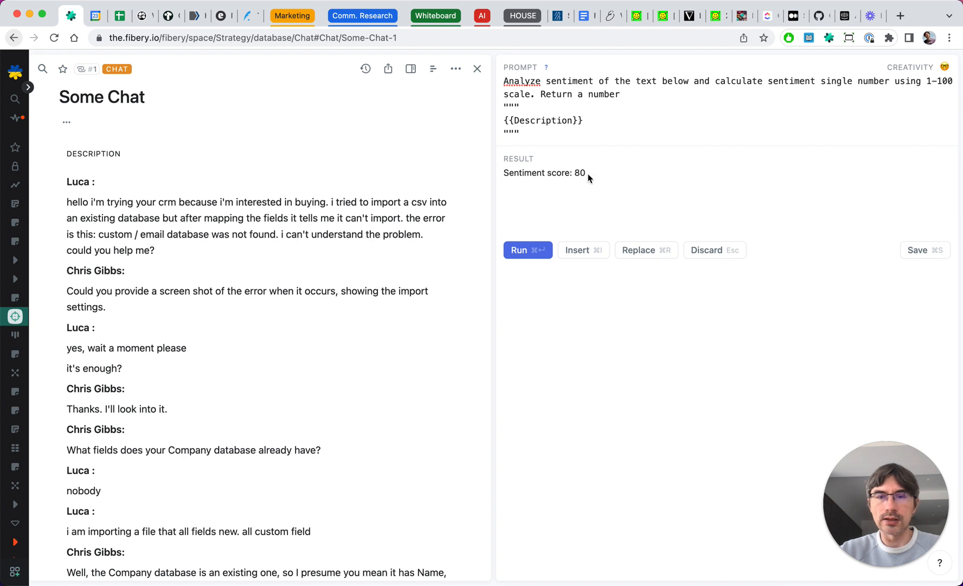
- Change the test prompt to 'Return just a number', rerun it, then copy the prompt and discard the result
left_click(579, 95)
type("just")
left_click(518, 249)
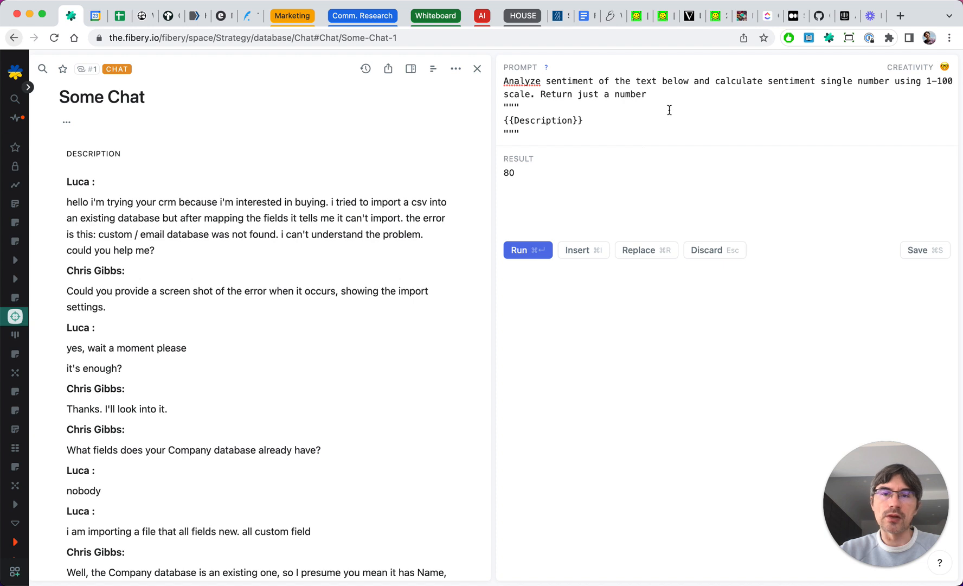
left_click_drag(531, 137, 501, 86)
key("super+c")
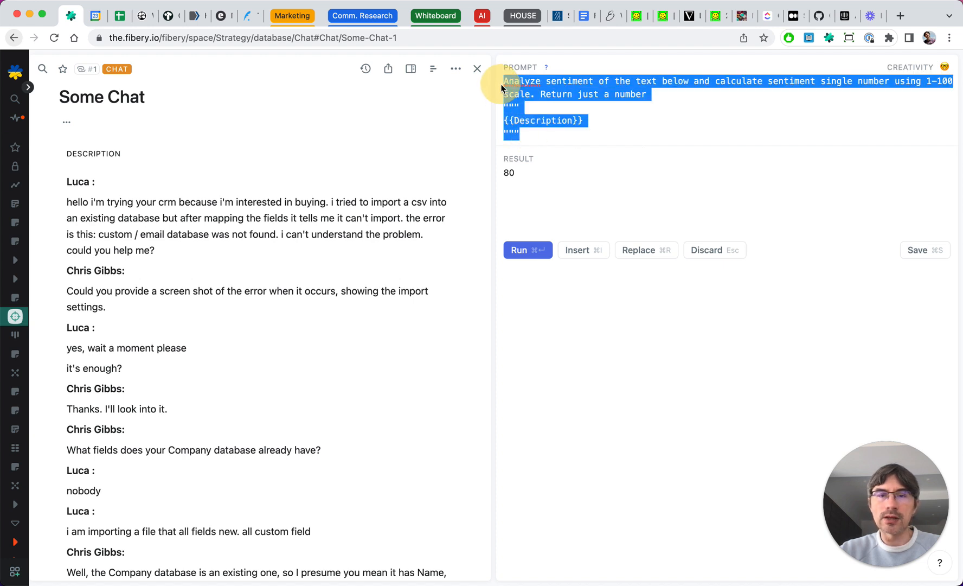
left_click(721, 248)
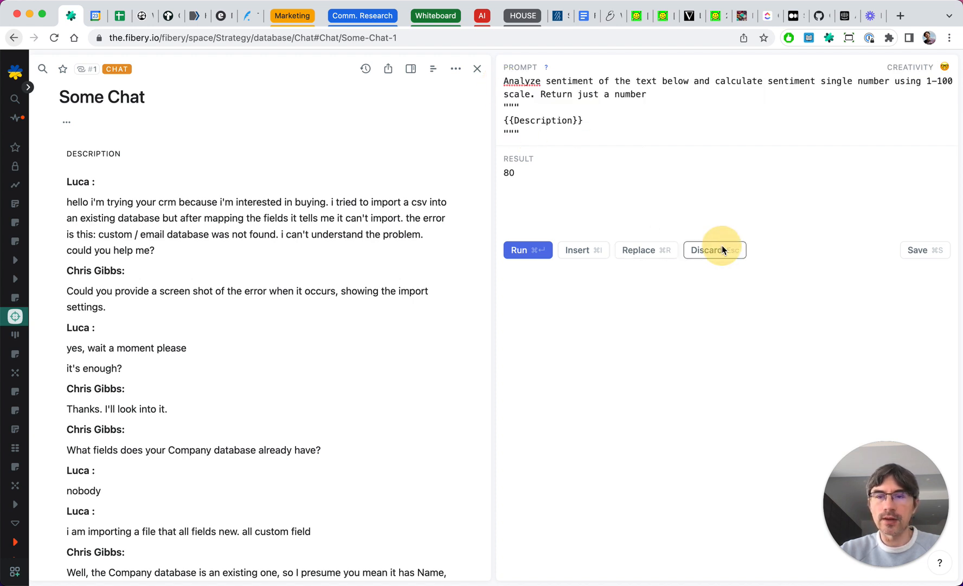
- Replace the Calculate Sentiment button's AI prompt with the copied prompt, save the button and run it
scroll(646, 173, "up", 5)
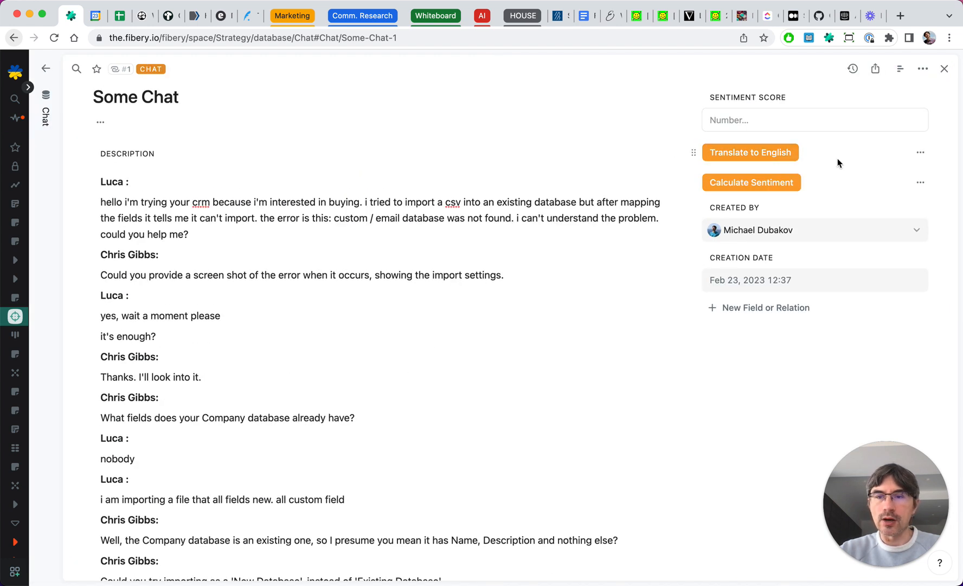
left_click(920, 182)
left_click(852, 208)
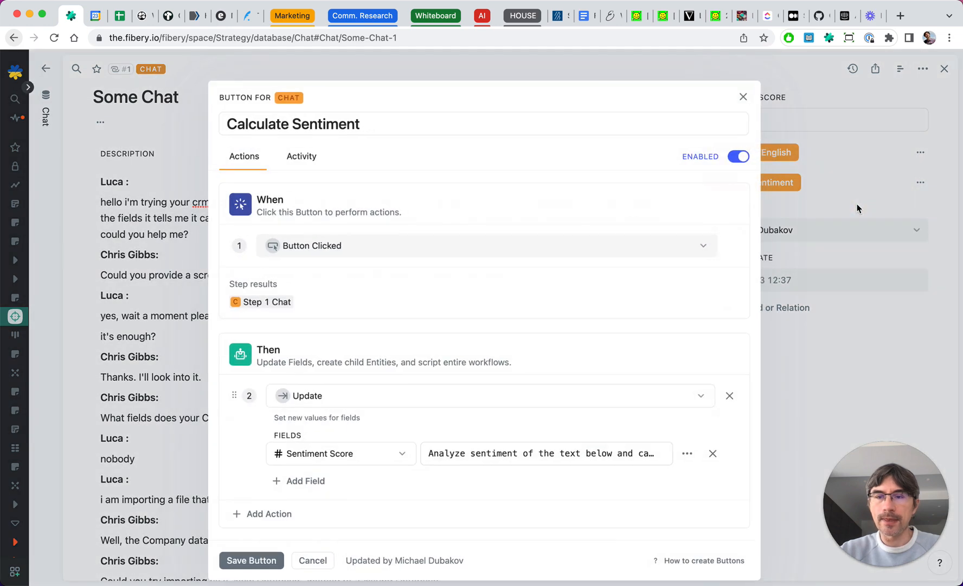
left_click(686, 455)
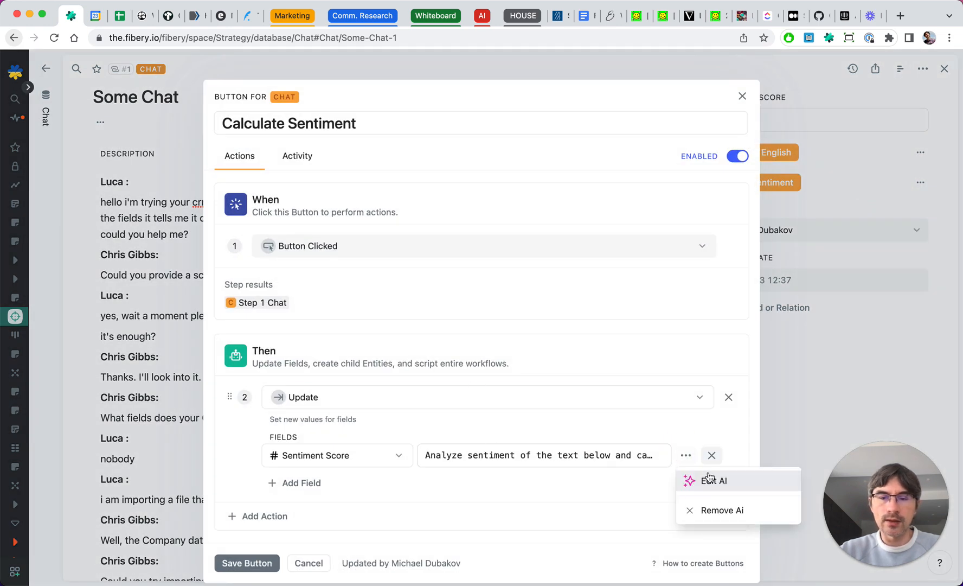
left_click(697, 478)
left_click(477, 371)
key("super+a")
key("super+v")
left_click(406, 415)
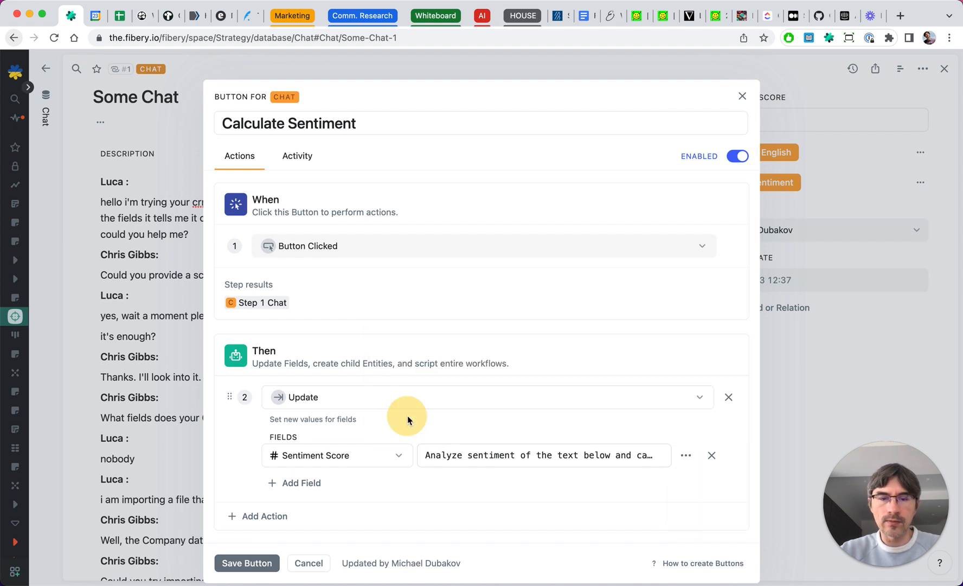
left_click(244, 566)
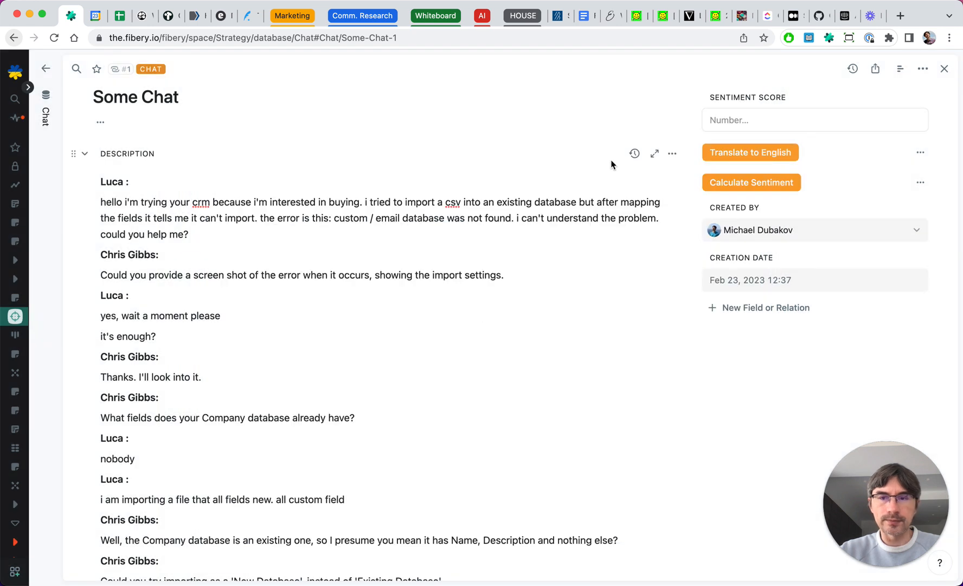
left_click(741, 183)
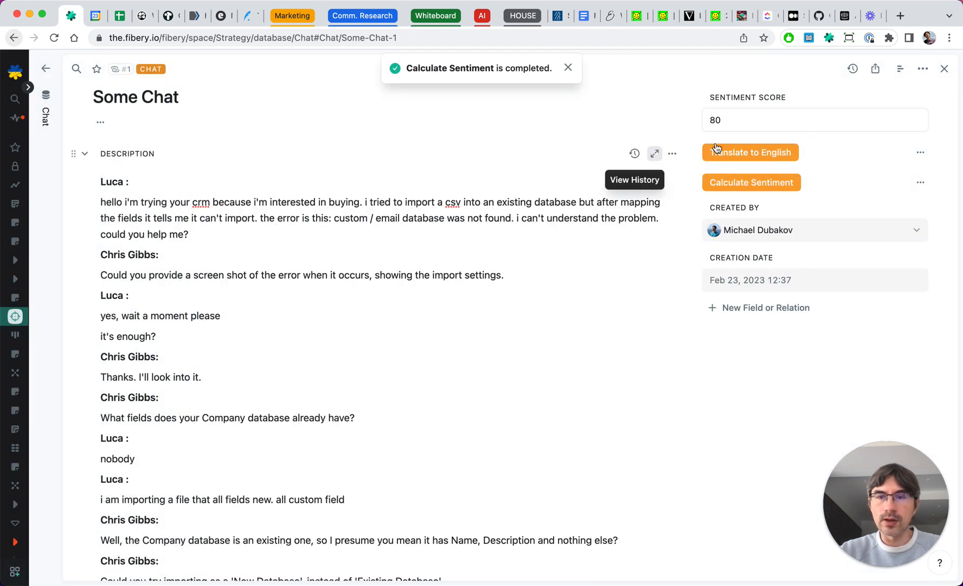
- Open the Chat in Russian record and run its Translate to English button
left_click(569, 68)
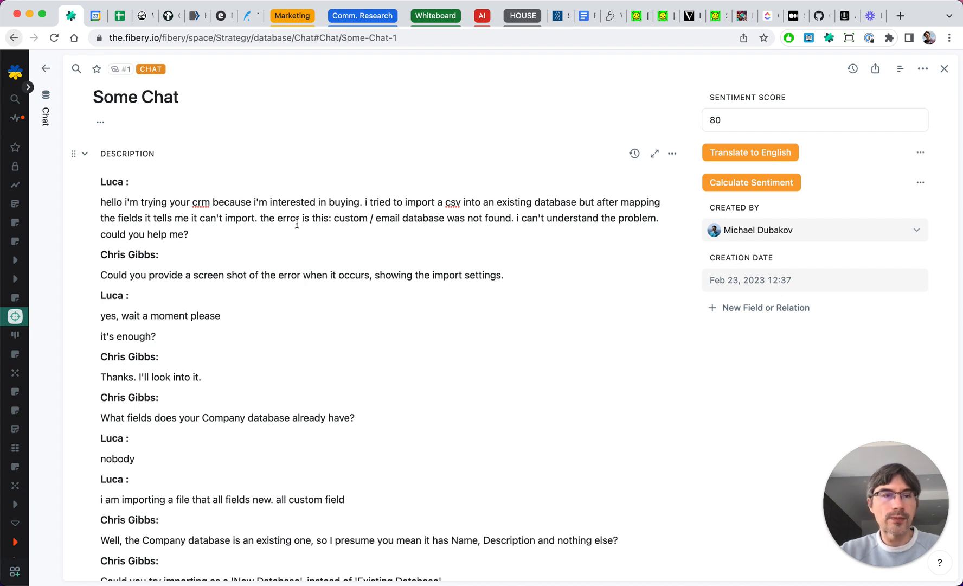
left_click(51, 156)
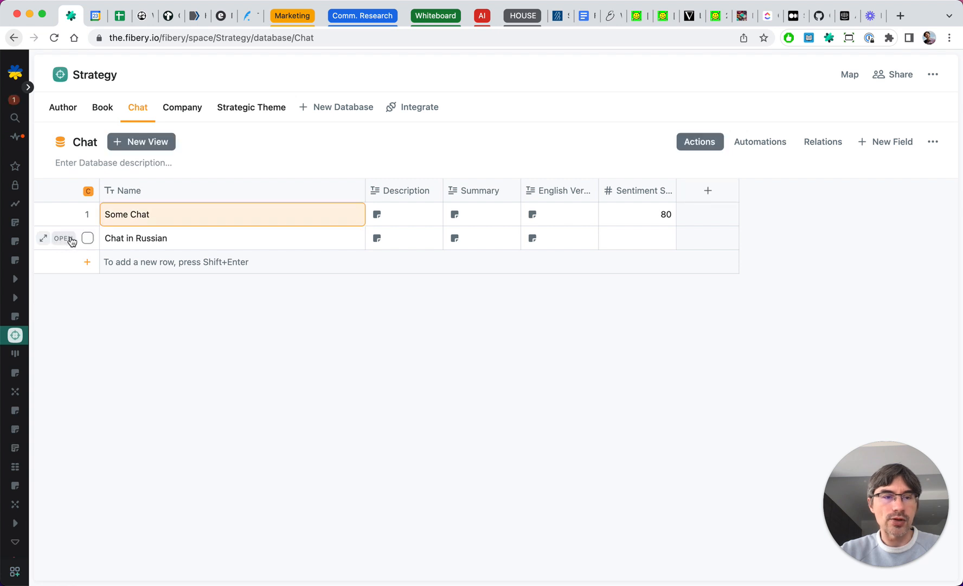
left_click(62, 239)
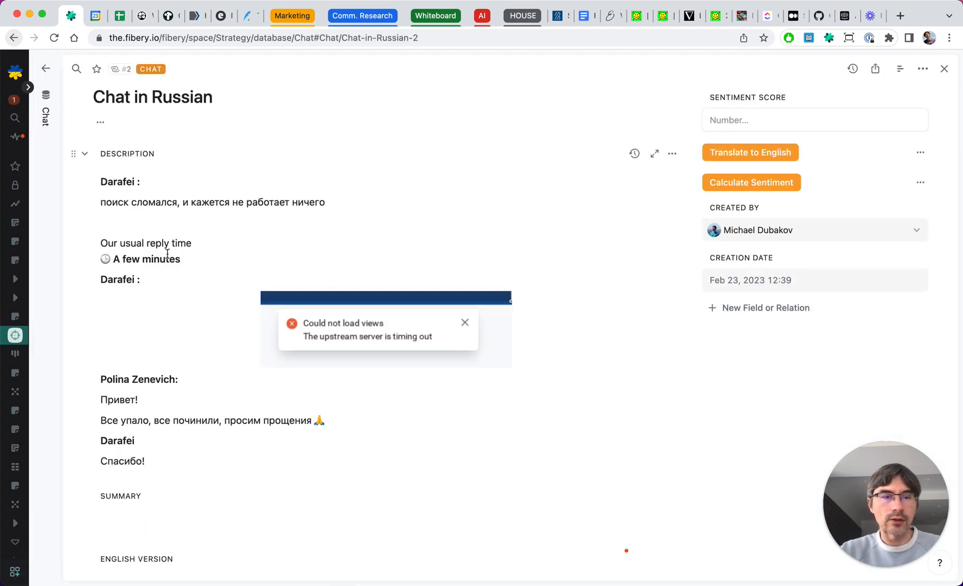
scroll(172, 406, "down", 1)
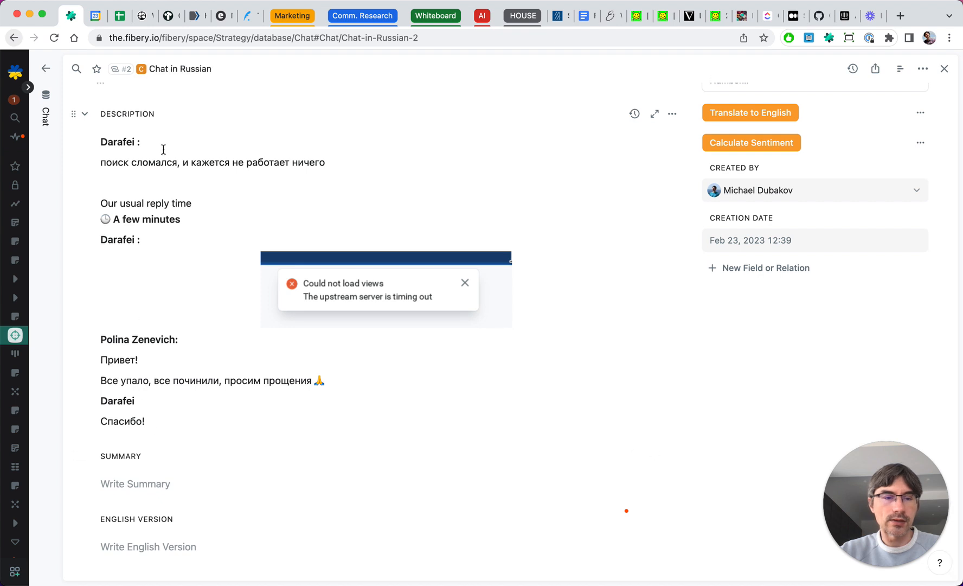
scroll(155, 242, "up", 1)
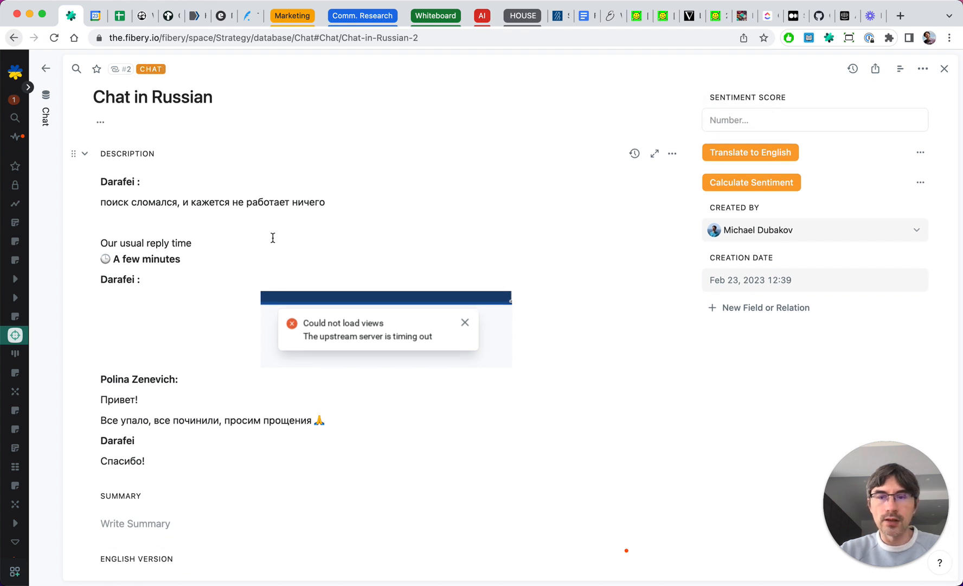
scroll(427, 217, "down", 1)
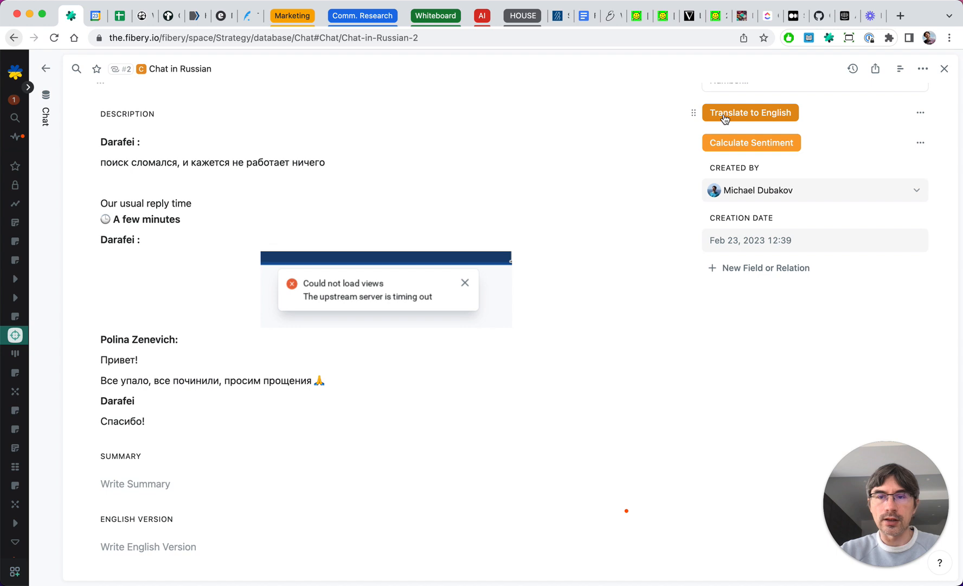
left_click(783, 110)
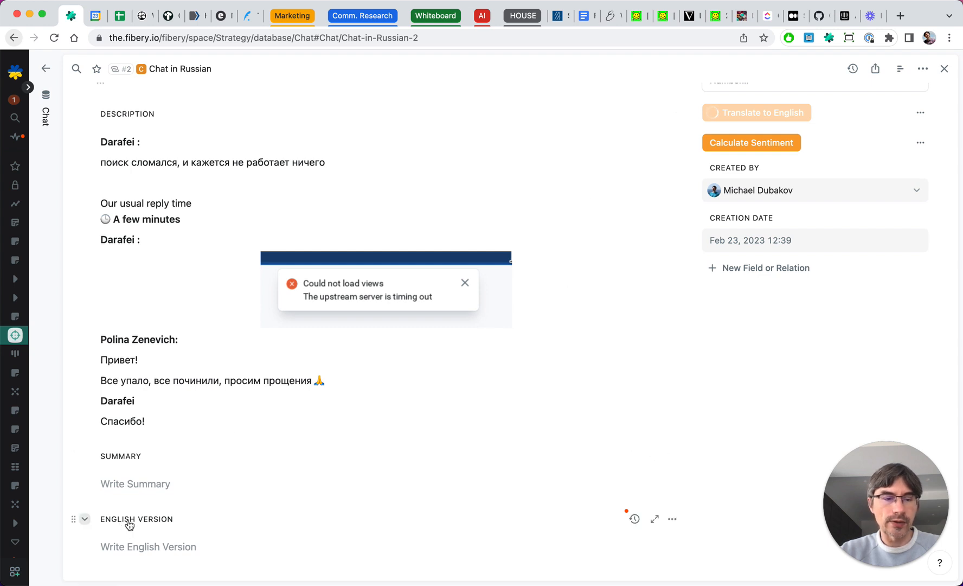
- Review the translated English Version section of the chat
scroll(367, 478, "down", 10)
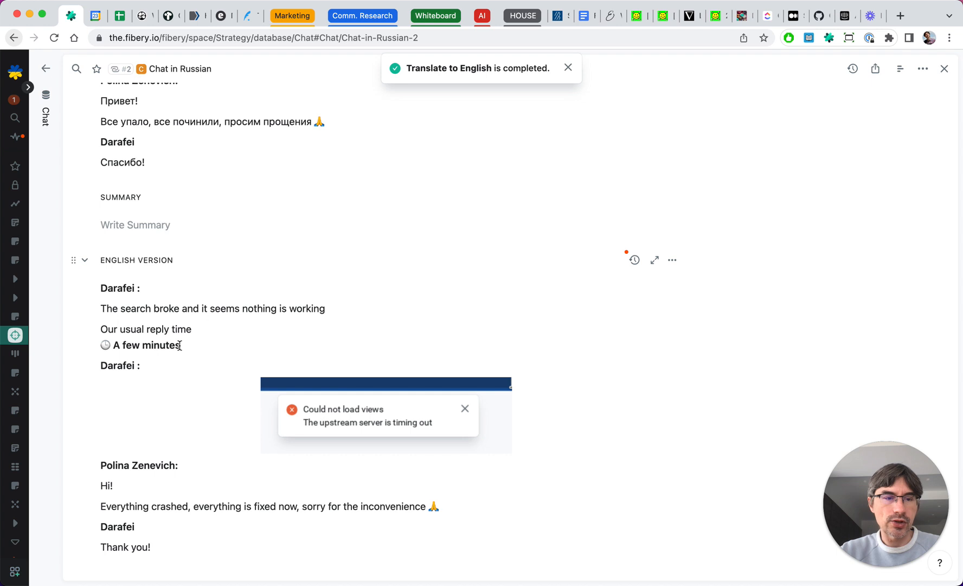
scroll(179, 345, "up", 1)
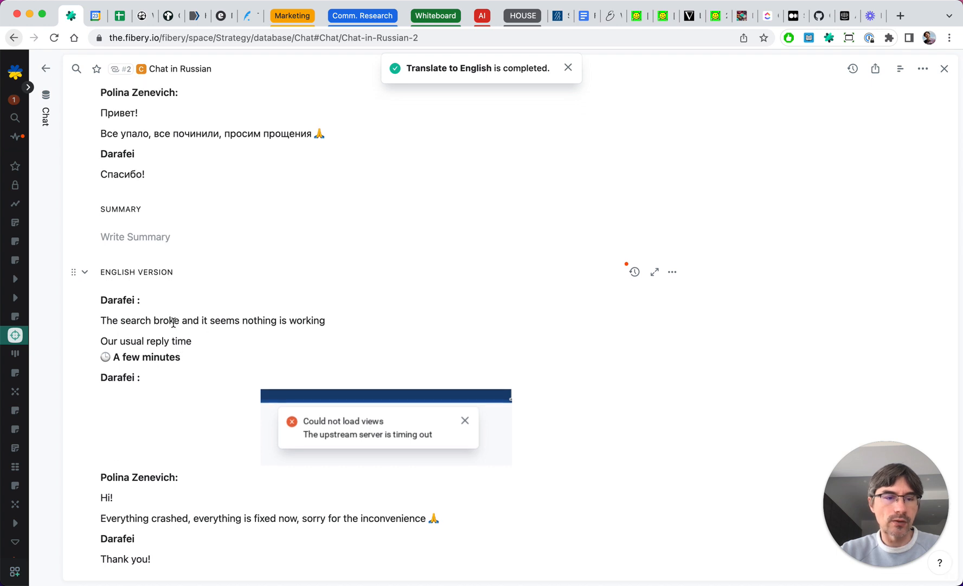
scroll(172, 322, "up", 10)
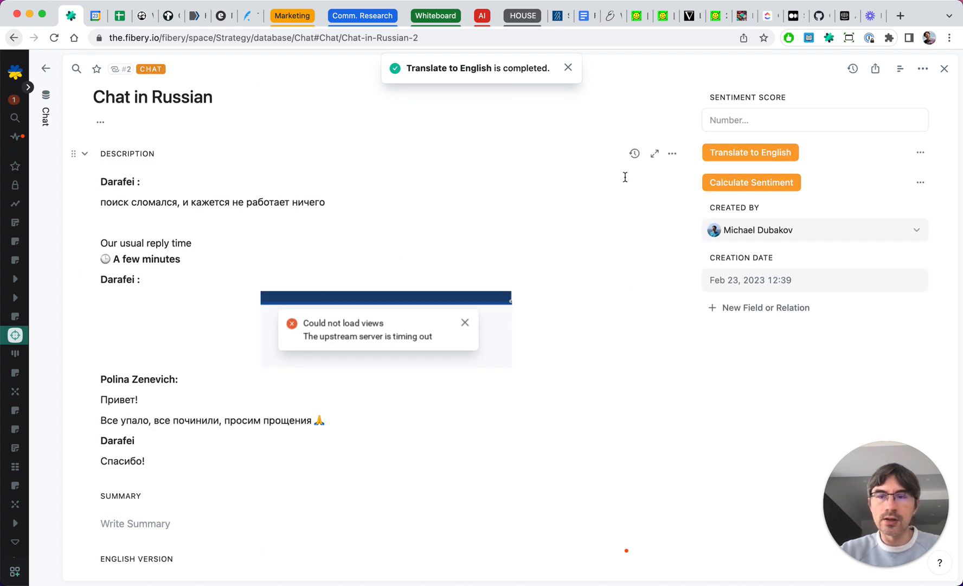
left_click(568, 67)
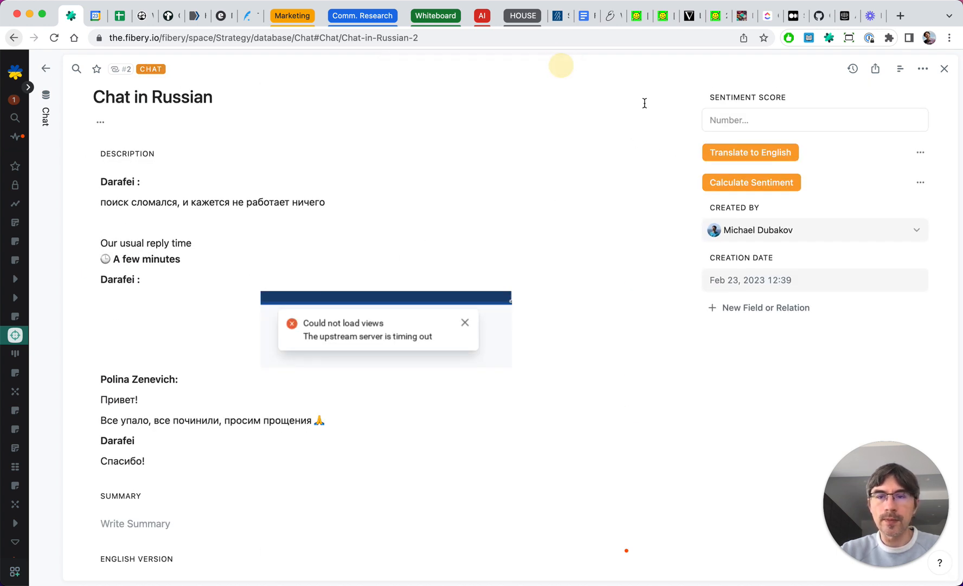
- Copy the Translate to English button's full AI prompt and close its editor without saving
left_click(920, 153)
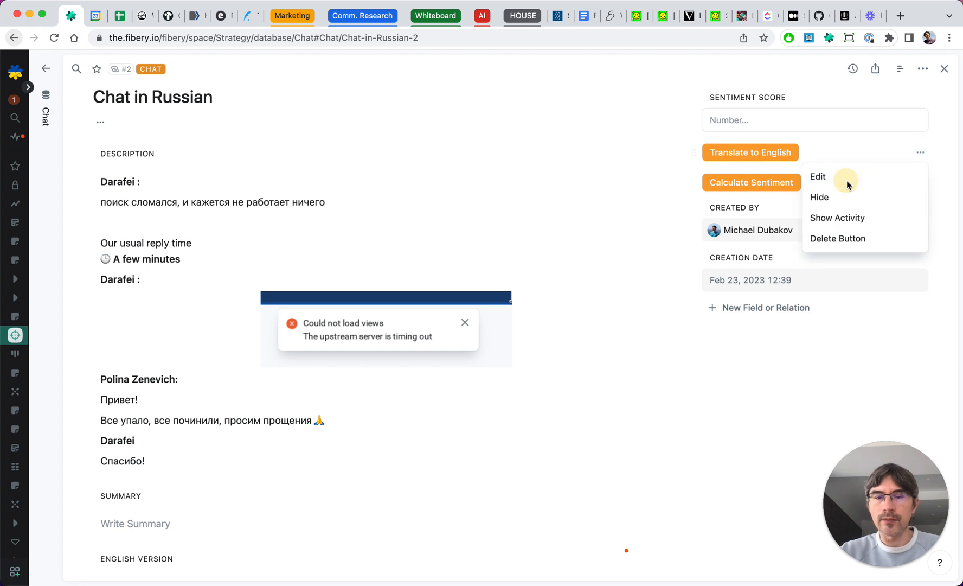
left_click(847, 182)
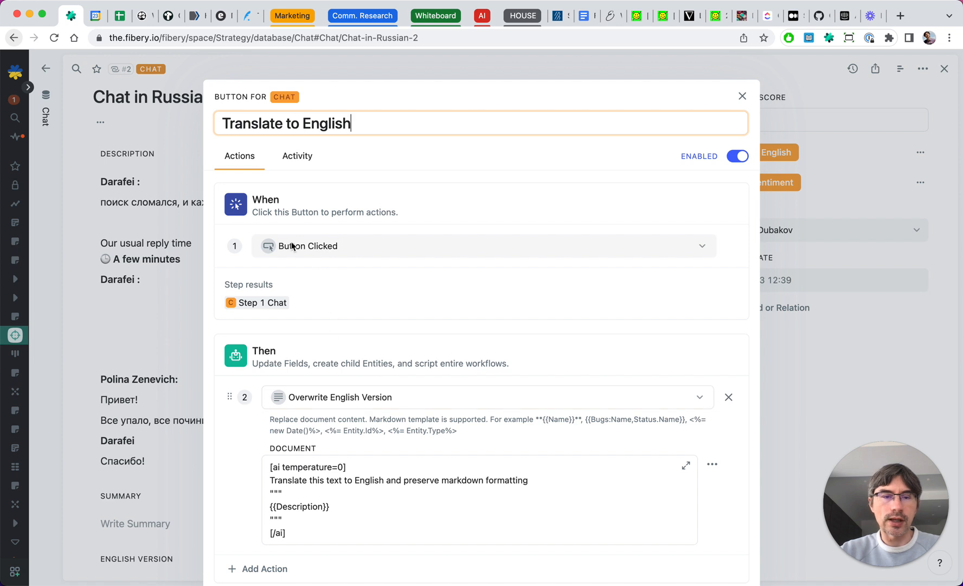
scroll(372, 292, "down", 2)
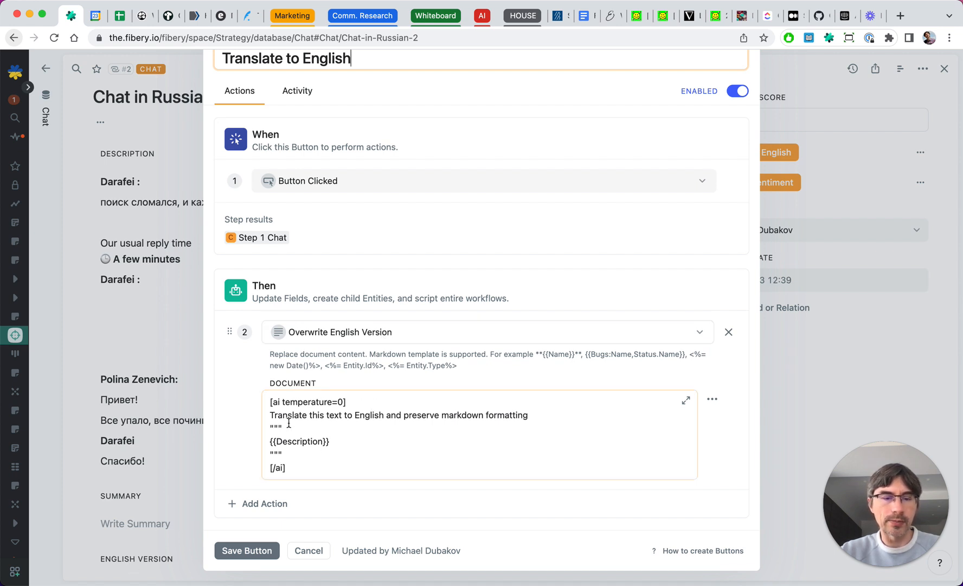
left_click(270, 402)
left_click_drag(356, 405, 366, 402)
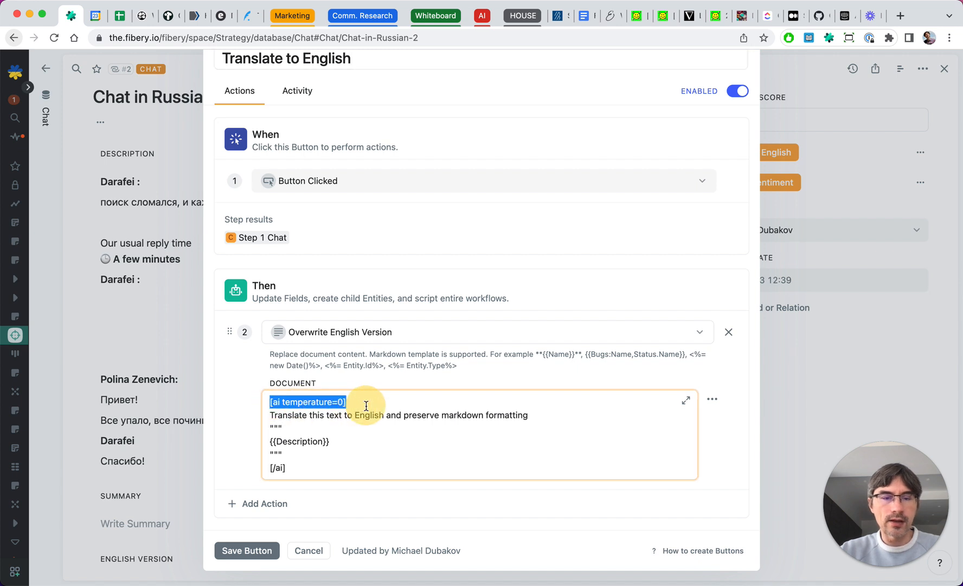
left_click(292, 468)
left_click_drag(292, 468, 270, 468)
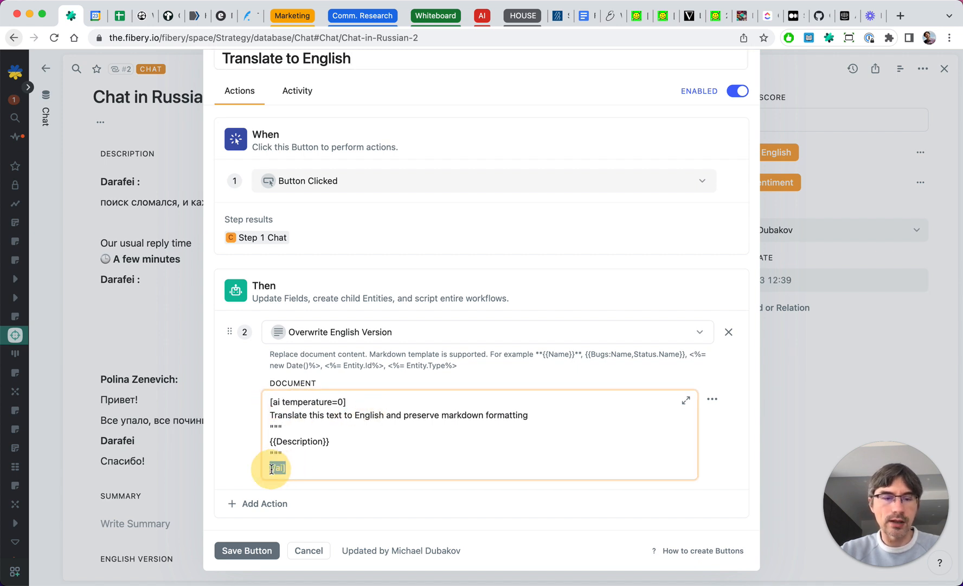
left_click(342, 467)
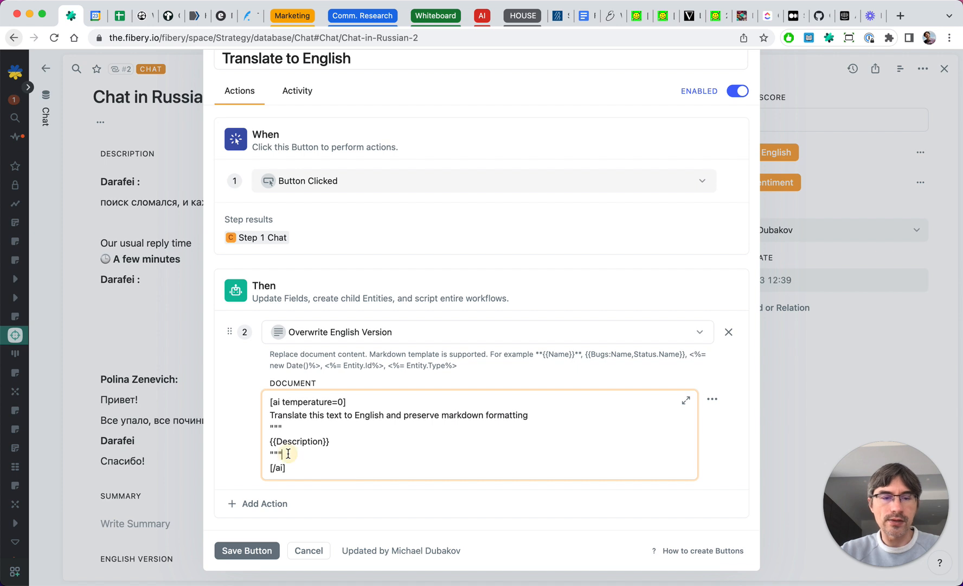
left_click_drag(282, 454, 268, 419)
left_click(384, 451)
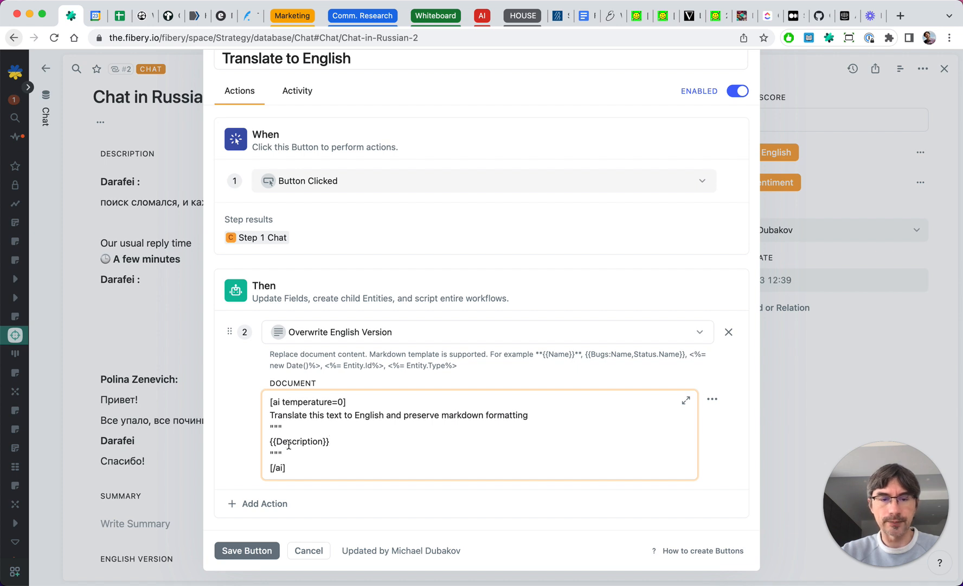
left_click_drag(298, 468, 265, 413)
left_click(305, 456)
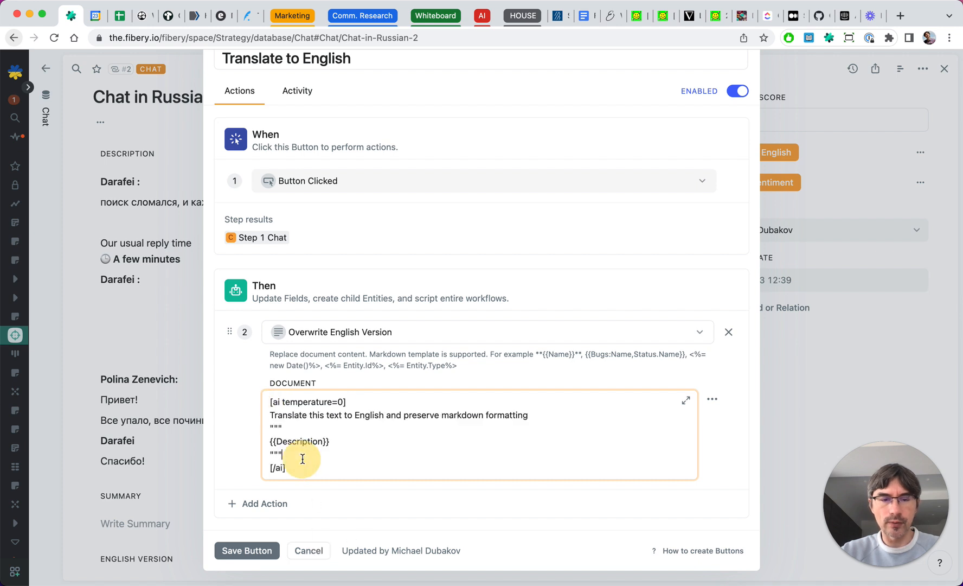
key("ctrl+a")
key("super+c")
left_click(308, 551)
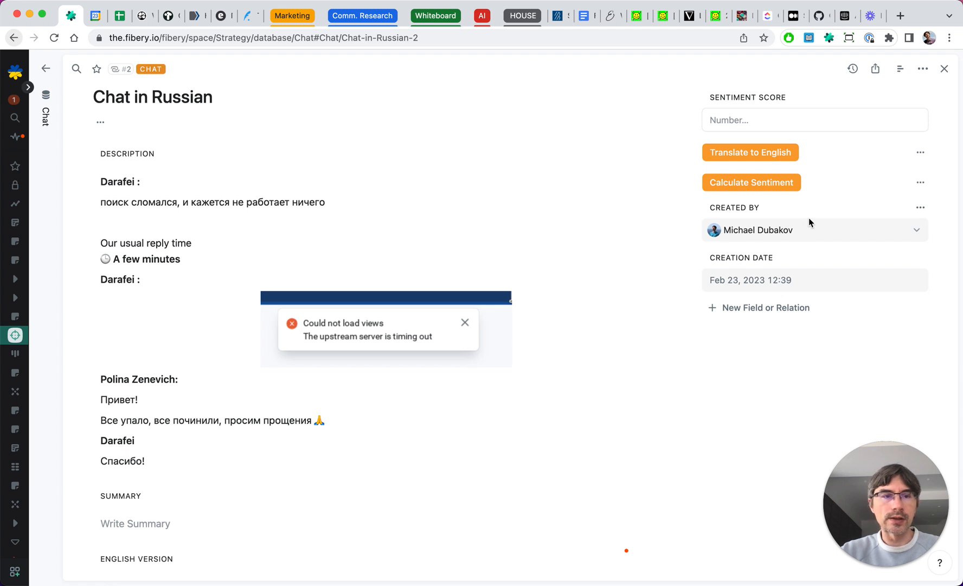
- Open the Some Chat record and add a new button field titled Summarize
scroll(680, 337, "down", 5)
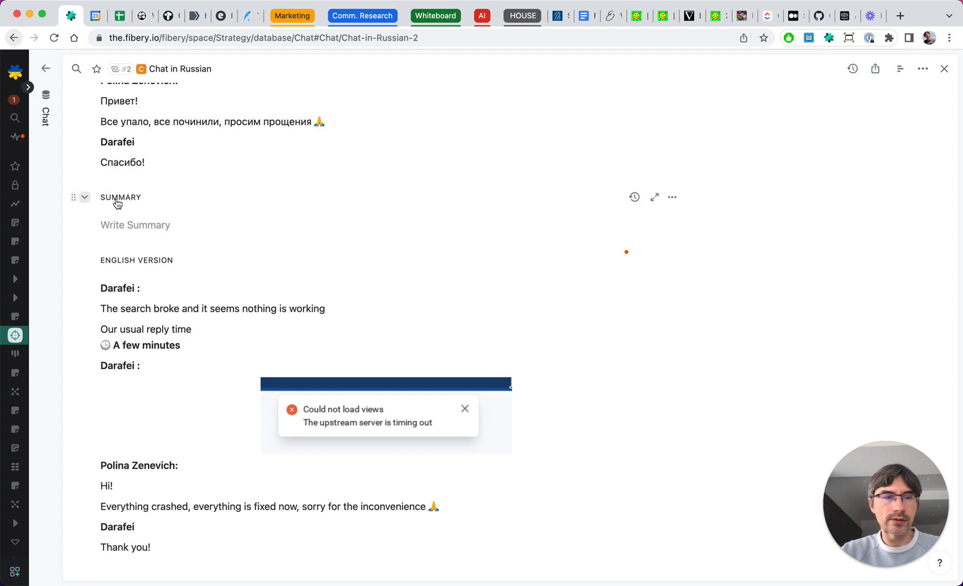
left_click(44, 179)
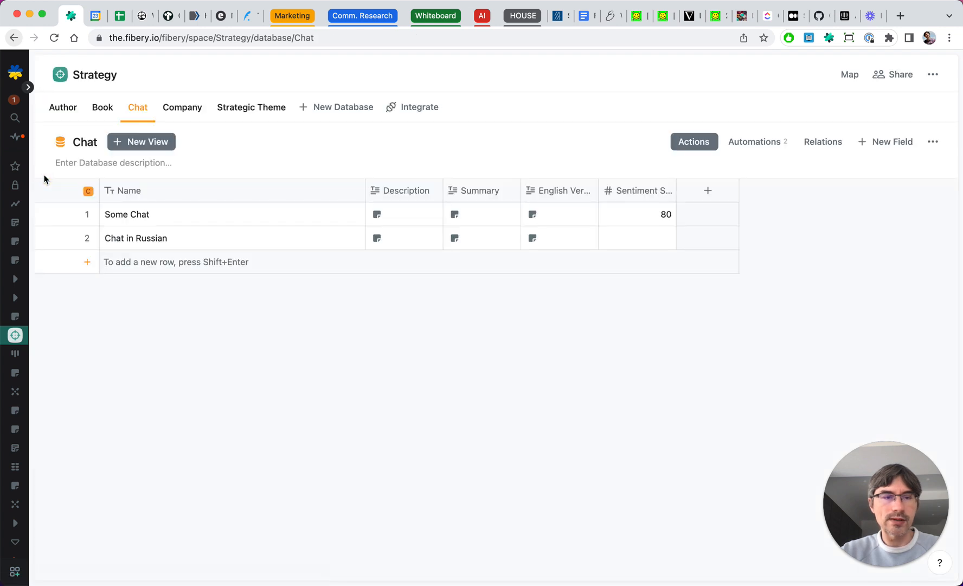
left_click(64, 215)
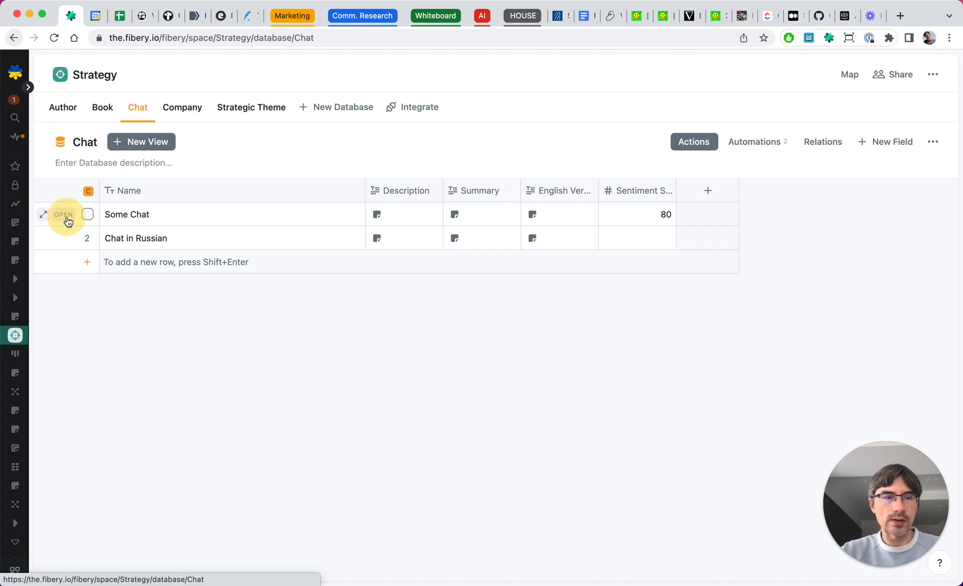
scroll(239, 325, "down", 5)
scroll(243, 344, "up", 5)
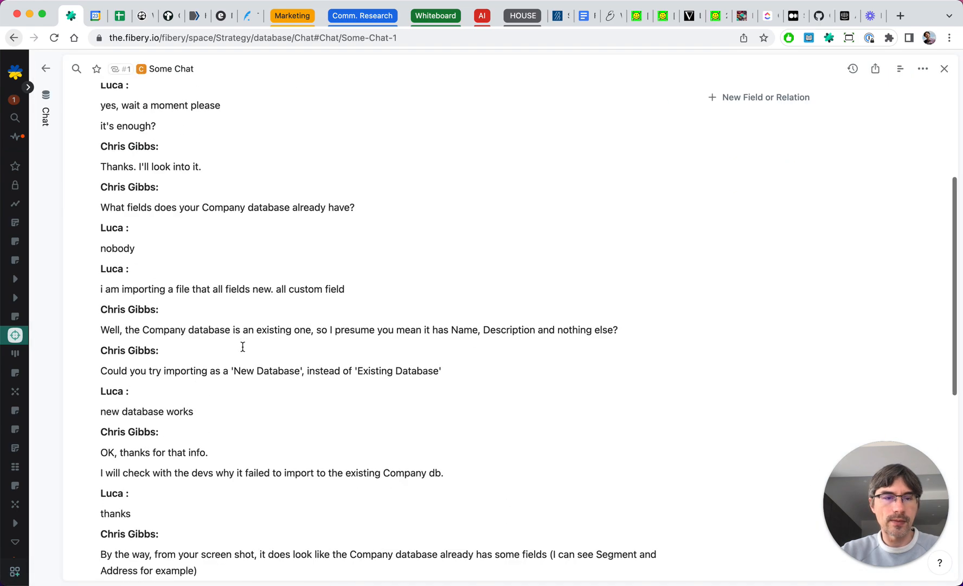
scroll(243, 345, "down", 10)
scroll(243, 347, "up", 10)
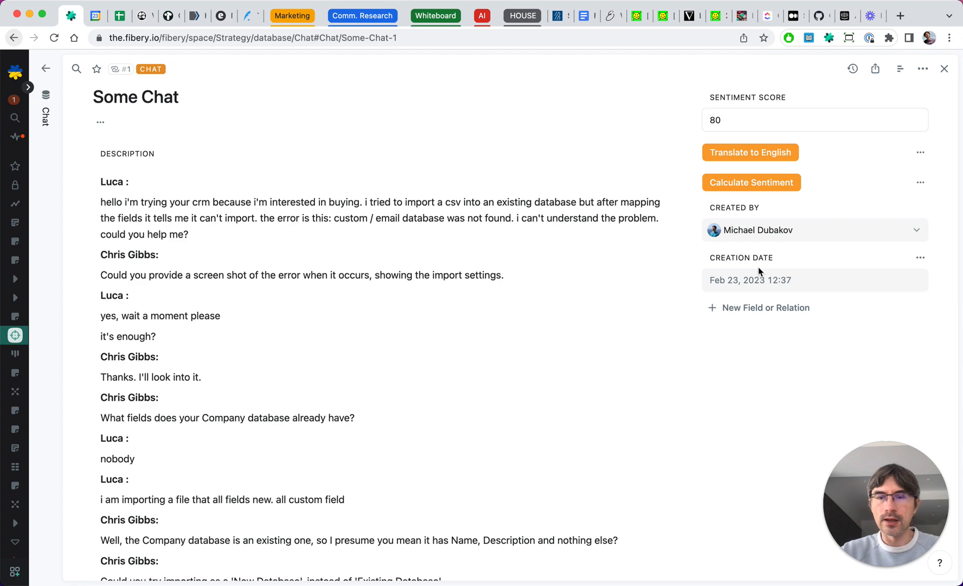
left_click(755, 309)
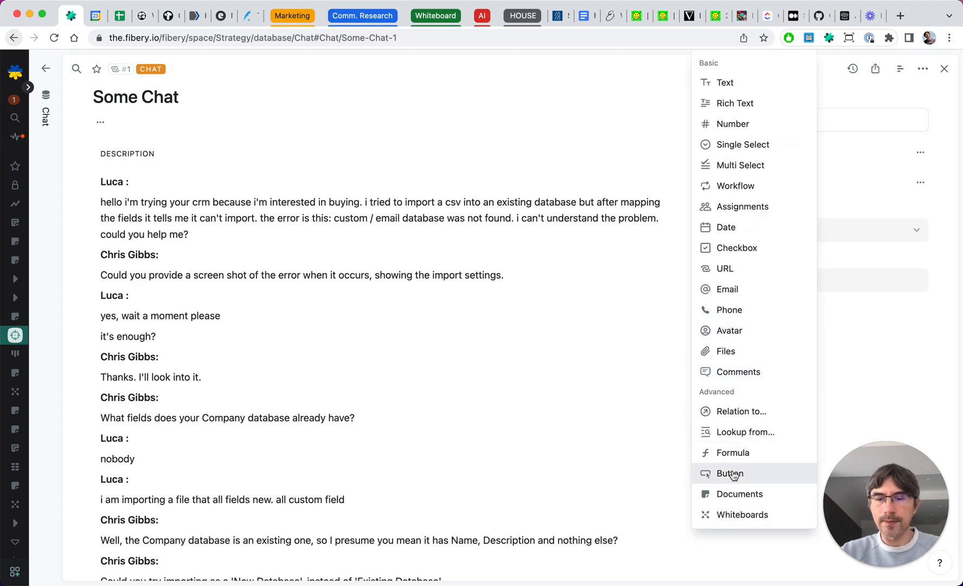
left_click(734, 472)
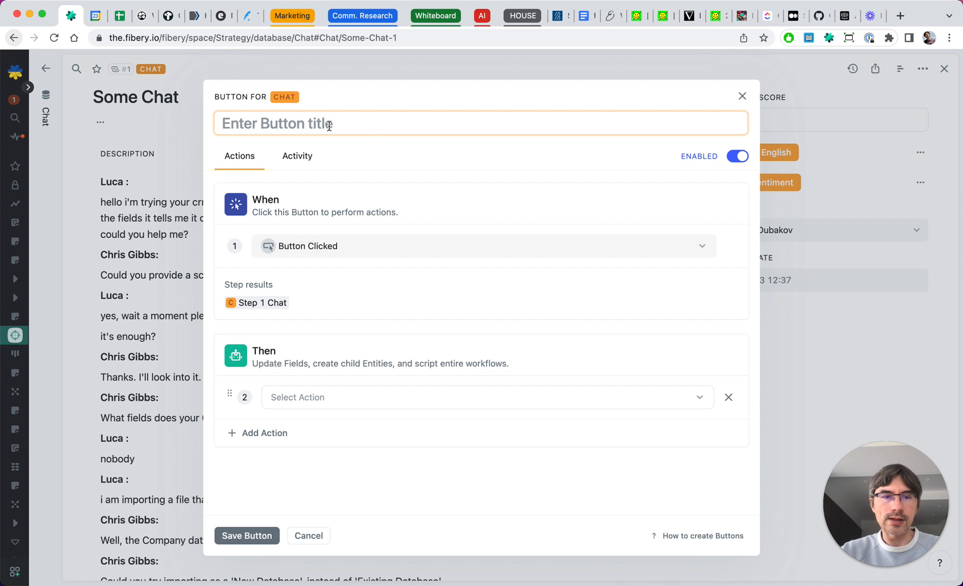
type("Summarize")
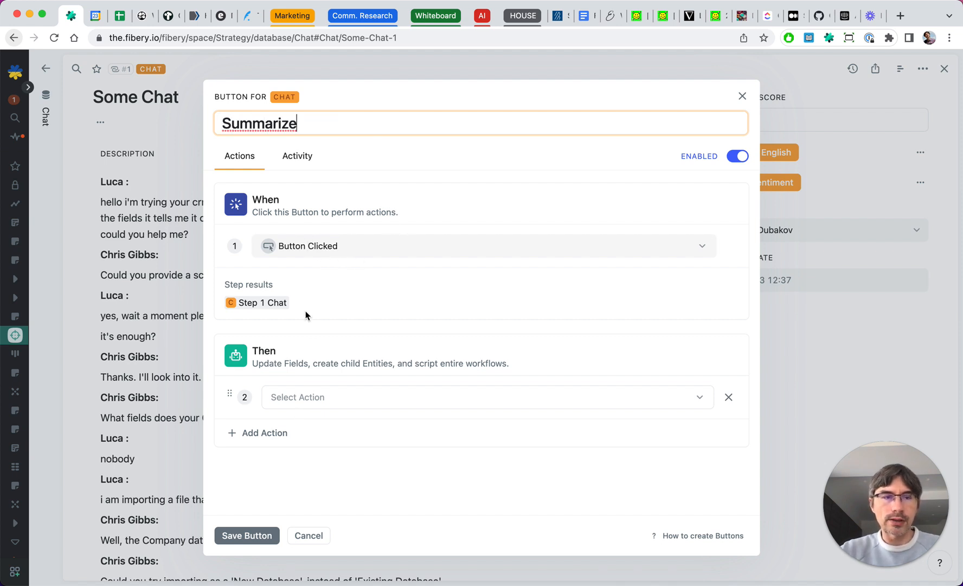
- Set the button's action to Overwrite Summary and paste the copied prompt into its document
left_click(313, 400)
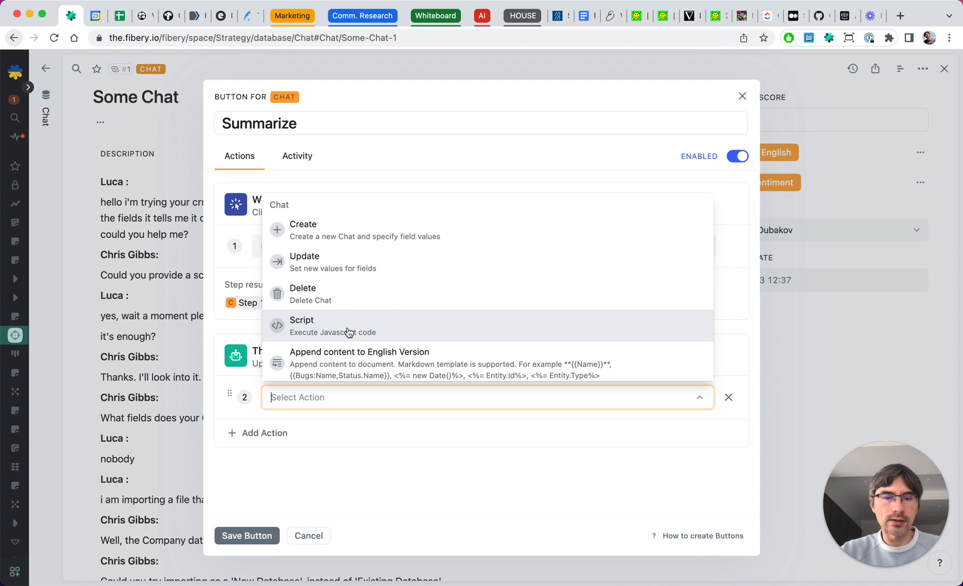
type("sum")
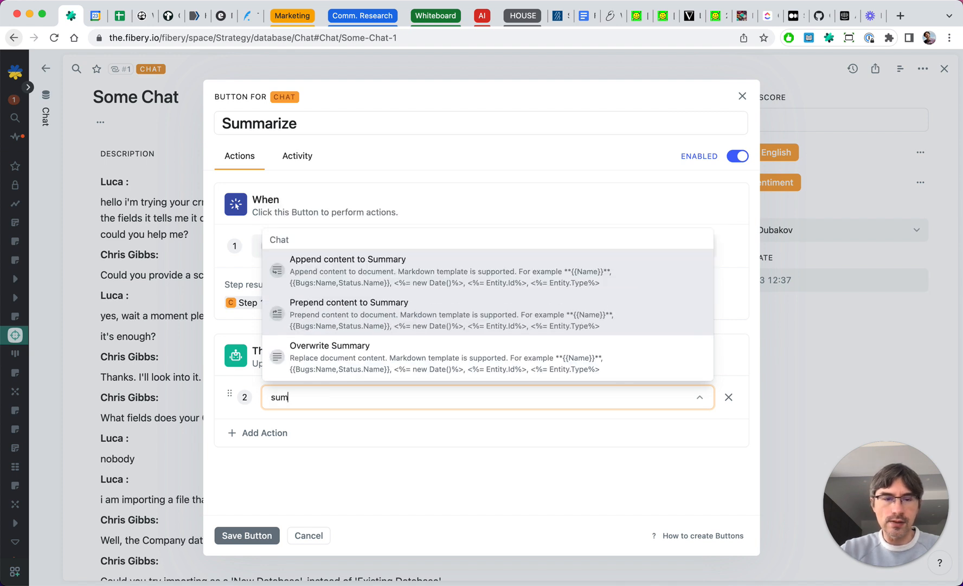
left_click(323, 357)
left_click(314, 473)
key("super+v")
- Replace the prompt's instruction line with 'Summarize the conversation below' and save the button
scroll(415, 398, "down", 2)
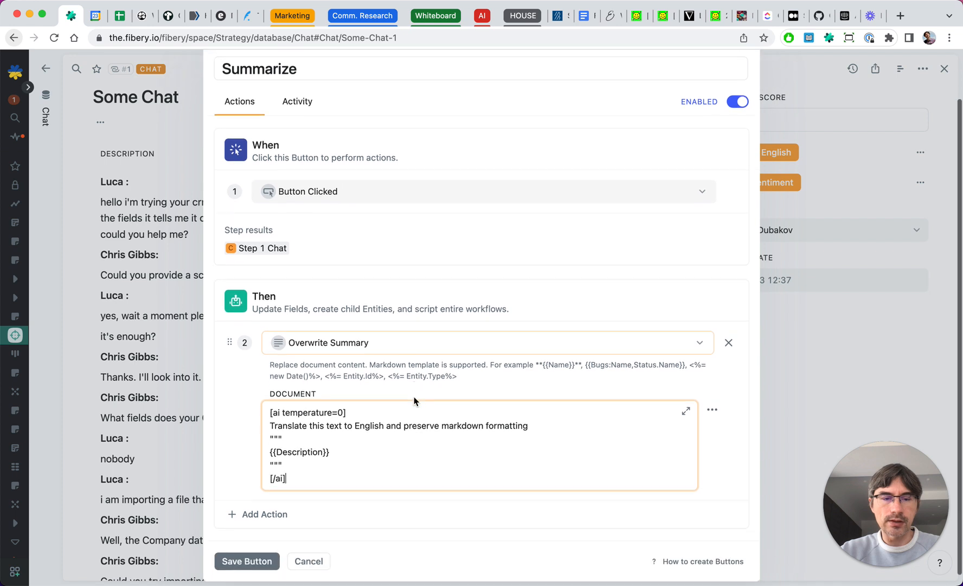
scroll(342, 422, "down", 1)
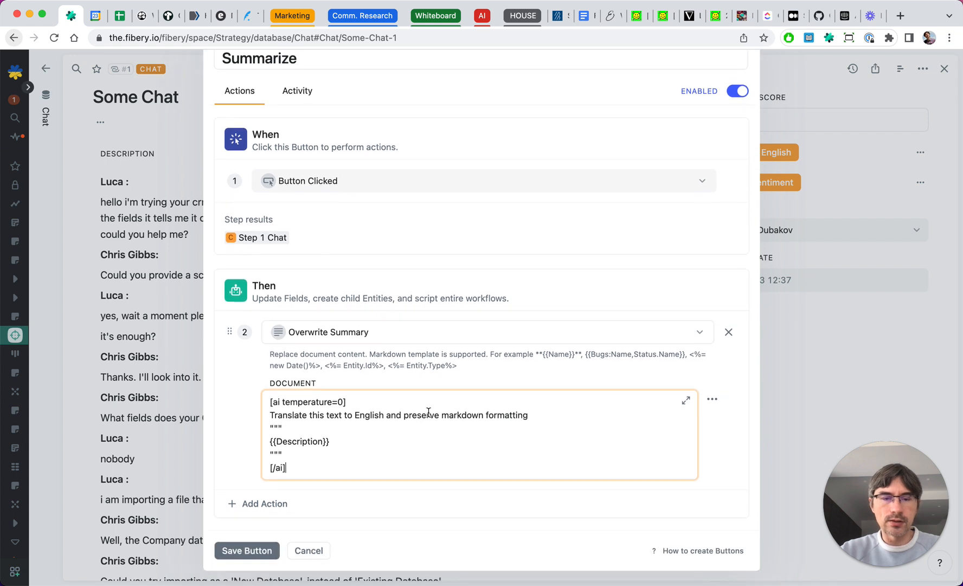
triple_click(271, 415)
type("Su")
type("mmarize")
type(" the text")
key("BackSpace")
key("BackSpace")
key("BackSpace")
key("BackSpace")
key("BackSpace")
type("conversation below")
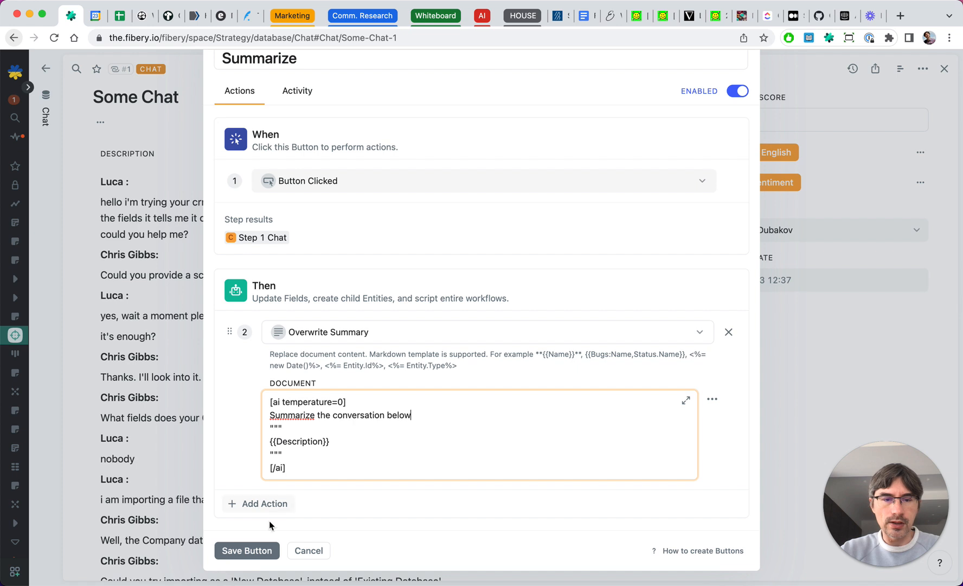
left_click(248, 551)
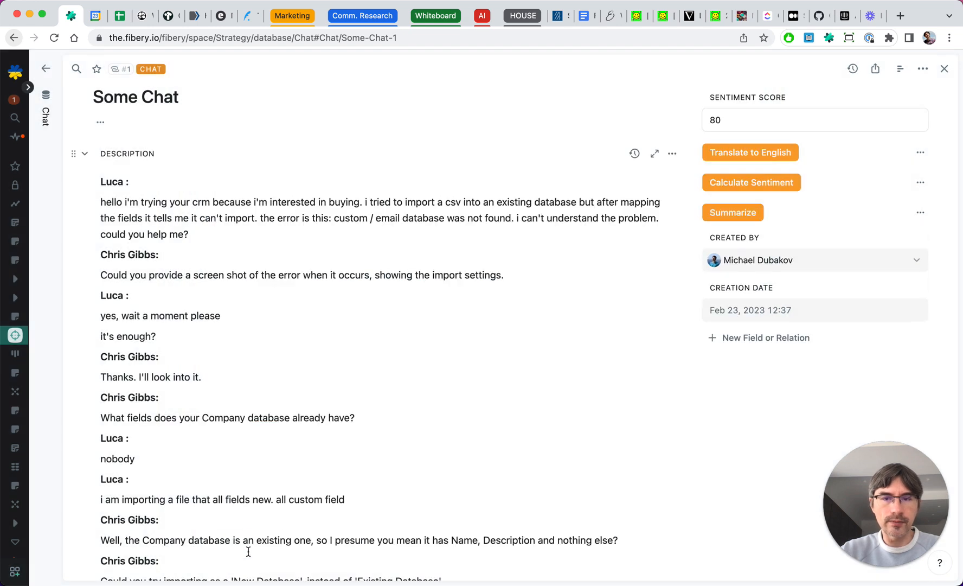
- Run the Summarize button and review the generated summary of the chat
left_click(729, 213)
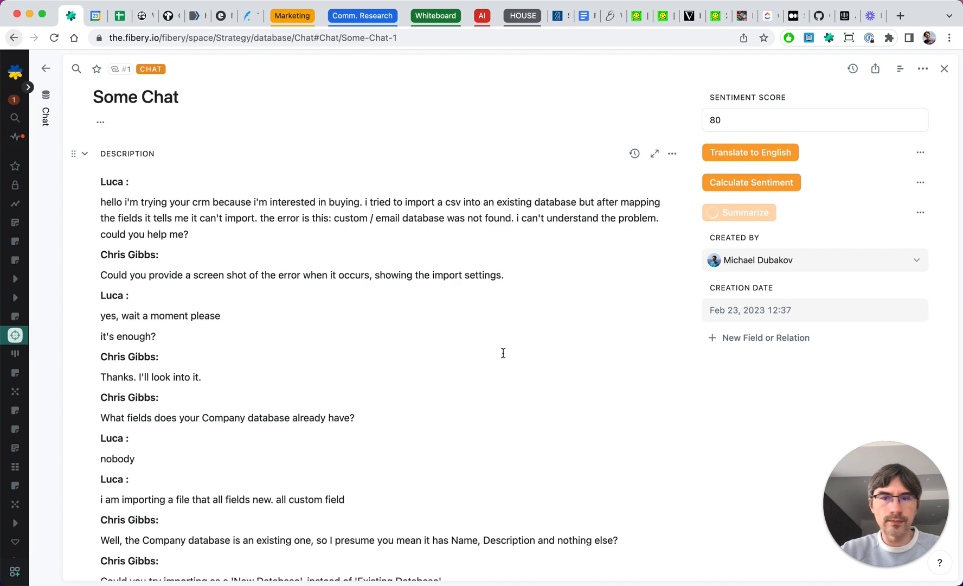
scroll(503, 352, "down", 10)
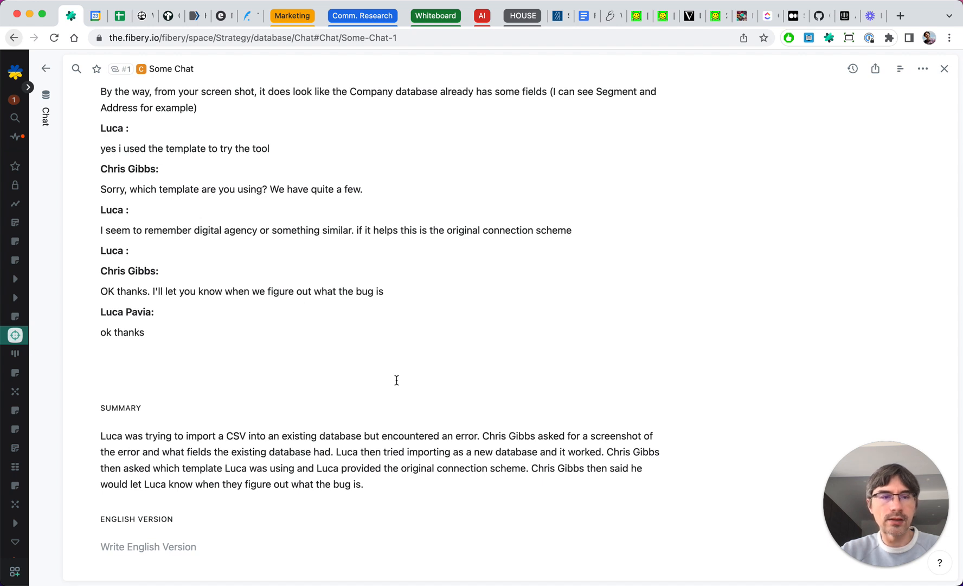
scroll(397, 379, "up", 3)
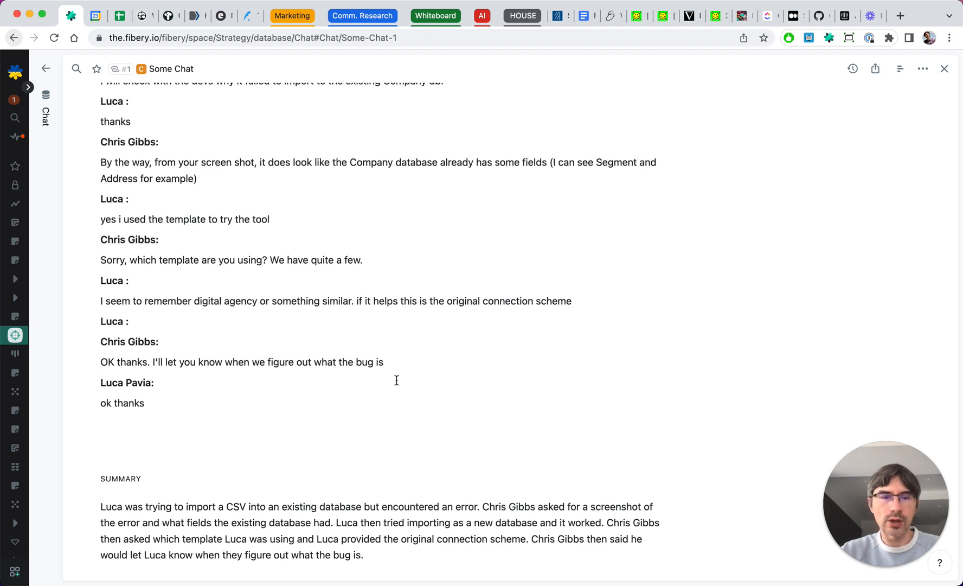
scroll(396, 380, "down", 1)
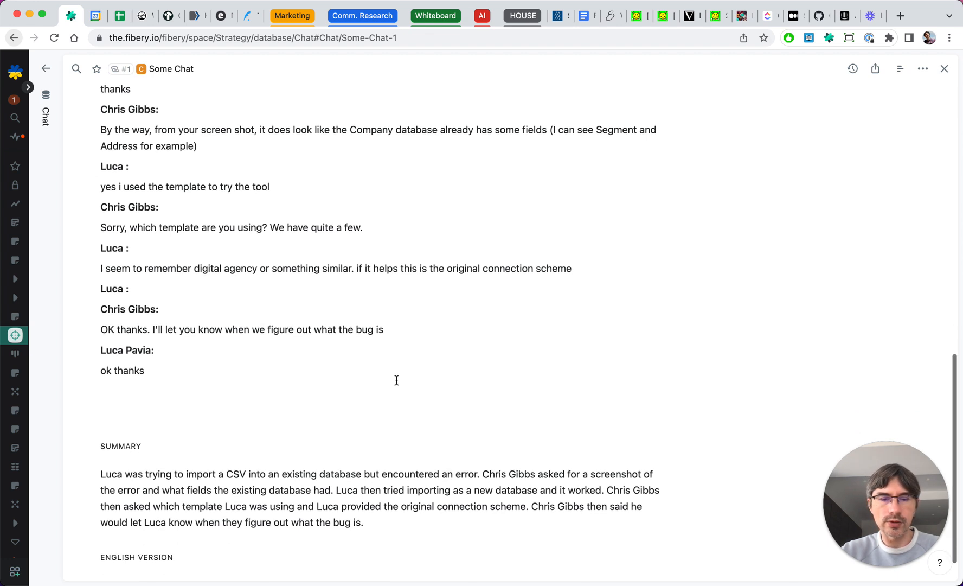
scroll(498, 318, "up", 15)
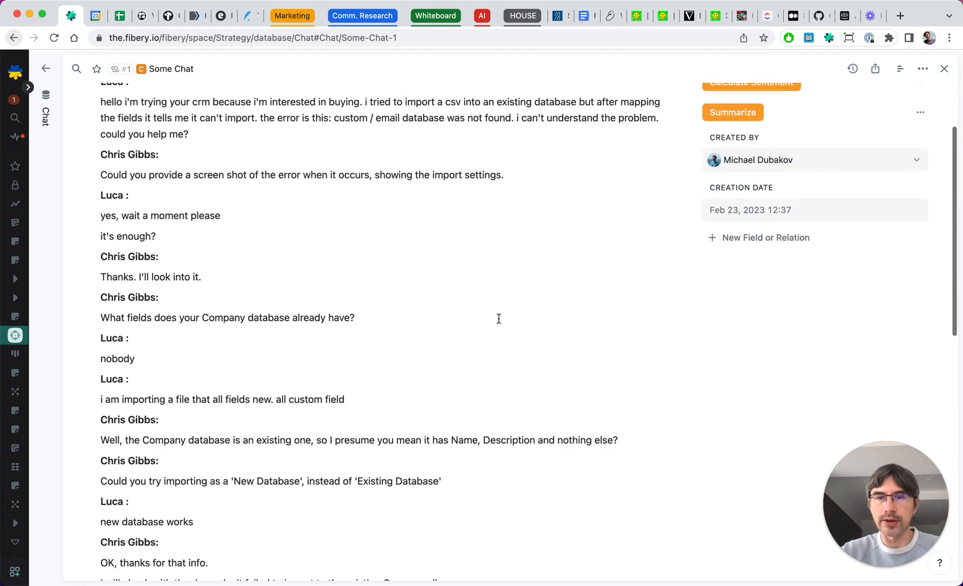